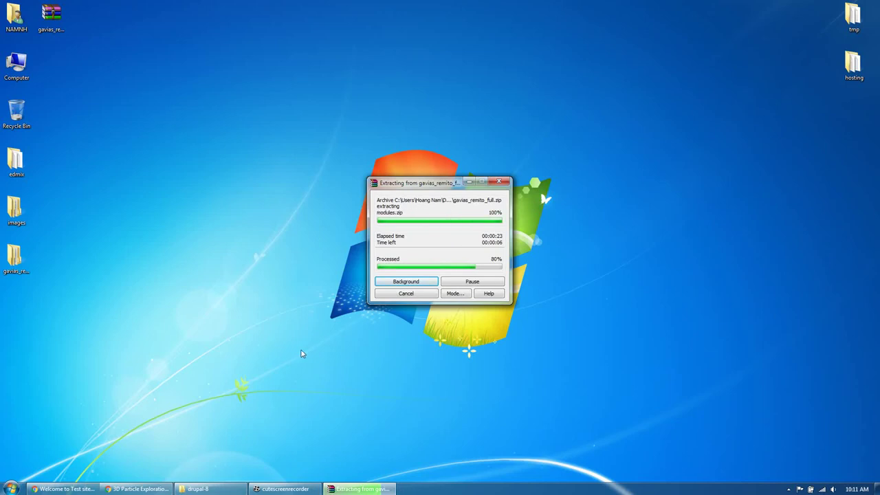
# Open the extracted gavias_remito_full folder and look through the archives it contains.
pyautogui.doubleClick(14, 264)
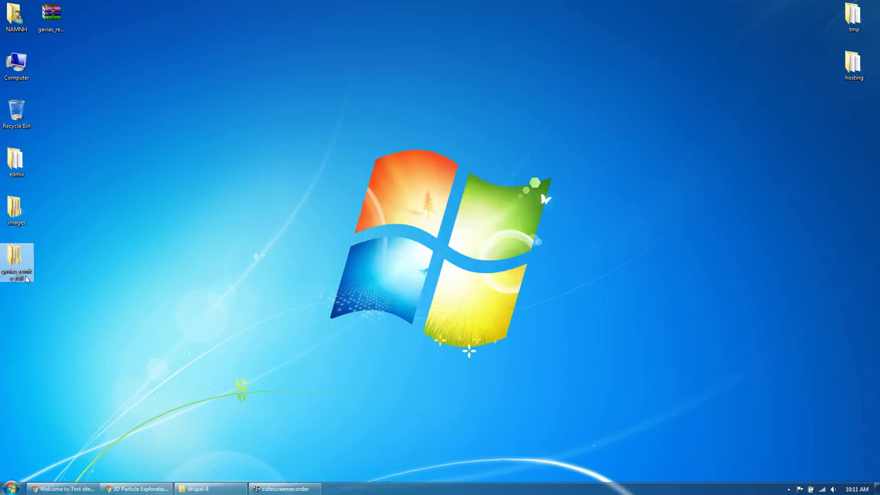
pyautogui.press('Down')
pyautogui.press('Down')
pyautogui.press('Down')
pyautogui.press('Down')
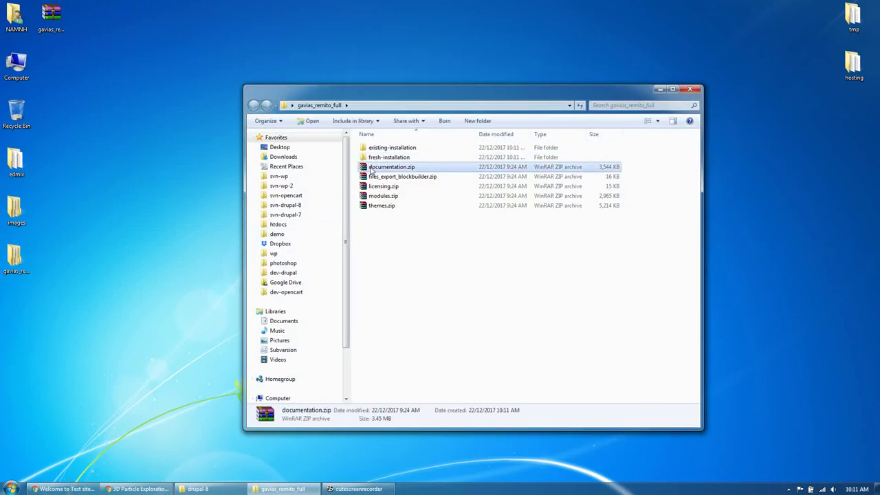
pyautogui.press('Down')
pyautogui.press('Down')
pyautogui.press('Down')
pyautogui.click(375, 264)
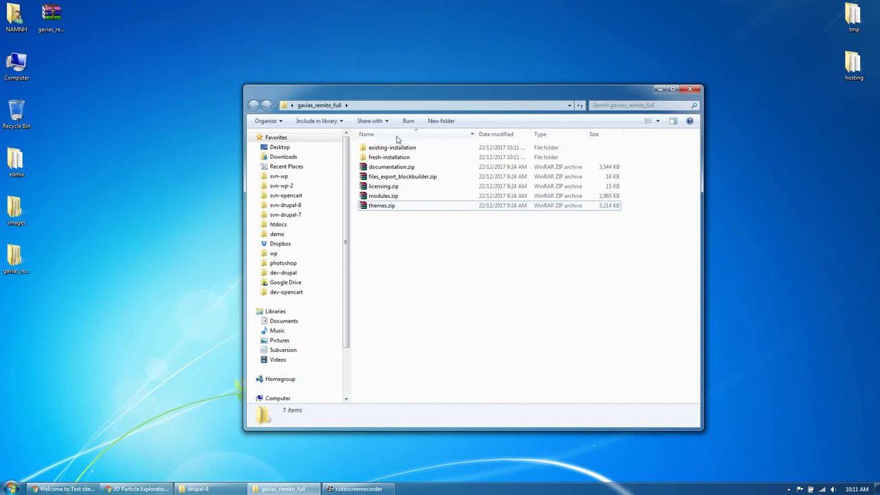
# Switch to Chrome and check the drupal-8 folder name in the test site's address.
pyautogui.click(62, 489)
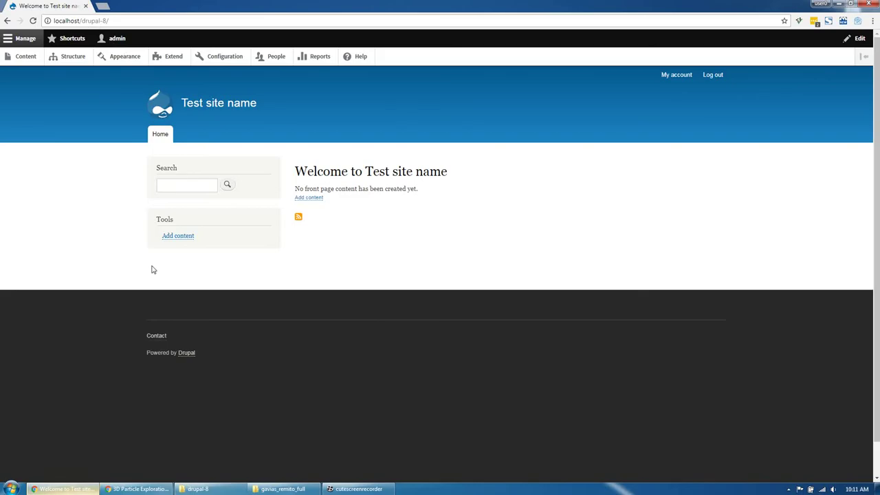
pyautogui.moveTo(81, 20); pyautogui.dragTo(110, 21)
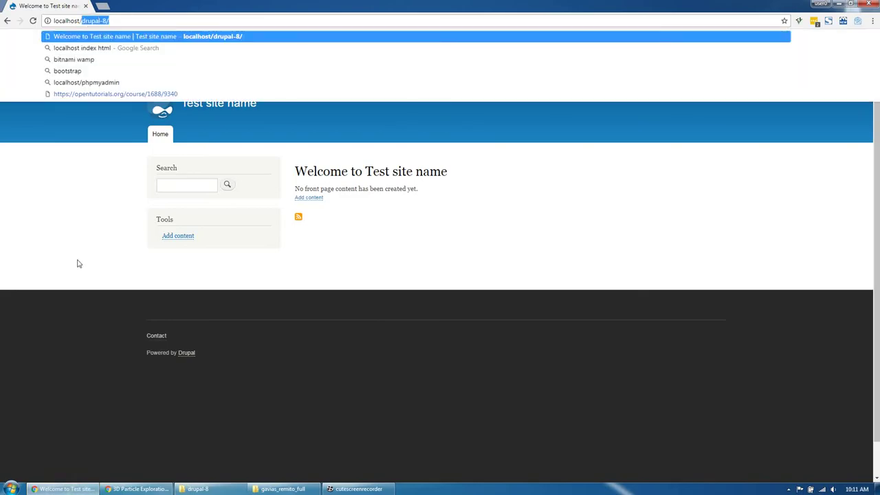
pyautogui.click(62, 489)
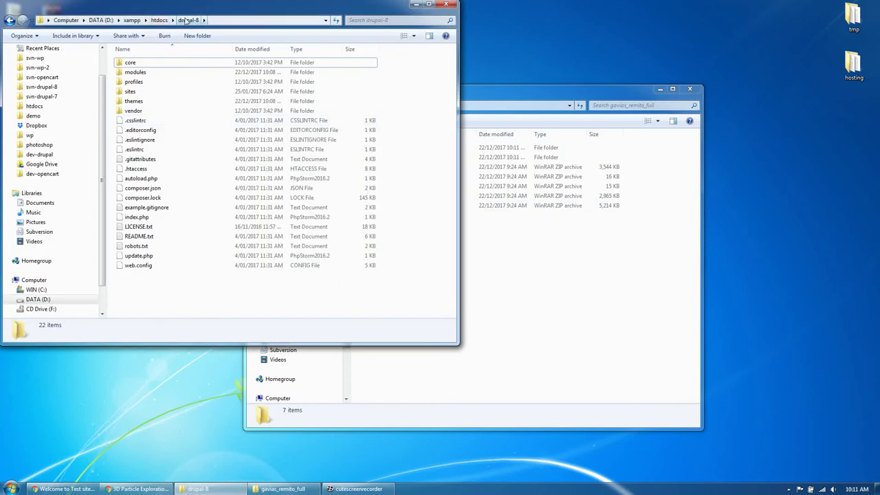
# Arrange the drupal-8 and gavias_remito_full folder windows side by side, with the existing-installation folder open in the latter.
pyautogui.moveTo(250, 27); pyautogui.dragTo(617, 108)
pyautogui.moveTo(340, 97); pyautogui.dragTo(134, 101)
pyautogui.doubleClick(186, 151)
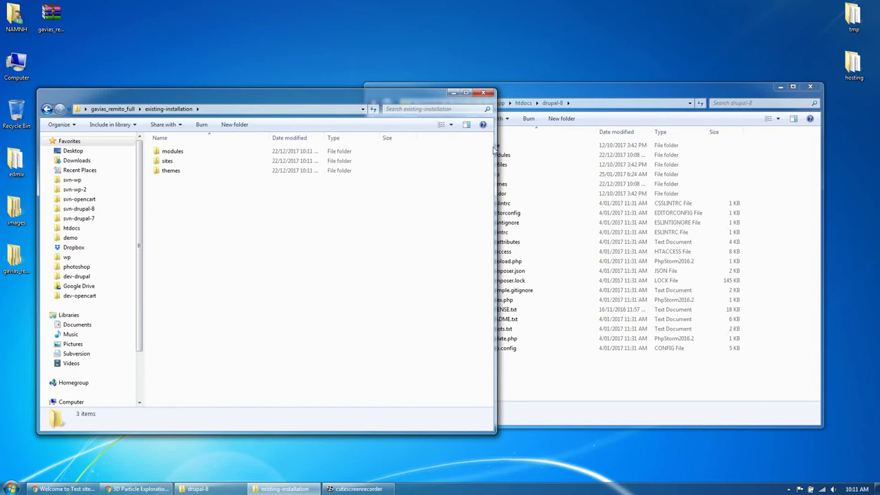
pyautogui.moveTo(493, 147); pyautogui.dragTo(401, 148)
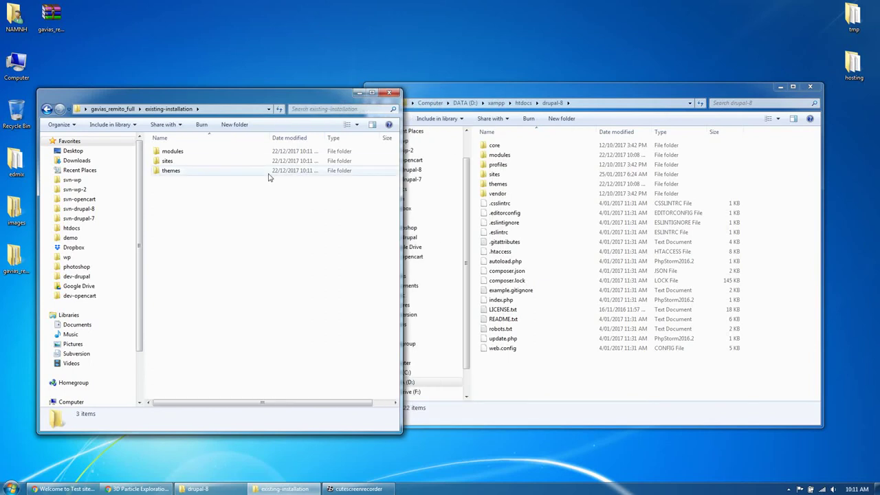
# Copy all module folders from existing-installation/modules into drupal-8/modules, merging the existing features_remito folder.
pyautogui.doubleClick(191, 152)
pyautogui.doubleClick(499, 155)
pyautogui.click(193, 248)
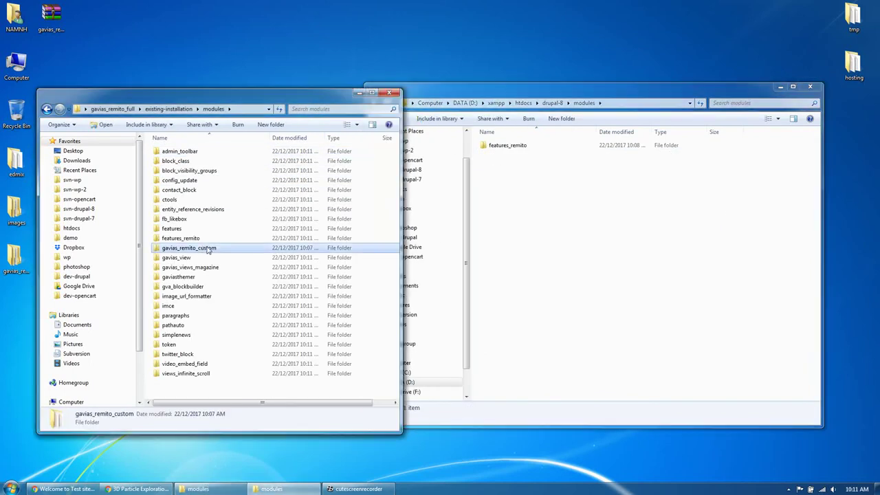
pyautogui.hotkey('ctrl', 'a')
pyautogui.moveTo(197, 239); pyautogui.dragTo(521, 254)
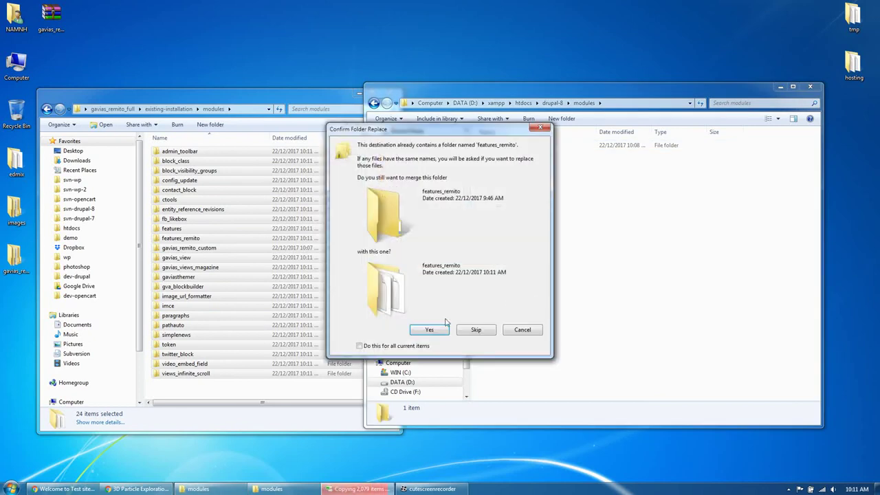
pyautogui.click(434, 329)
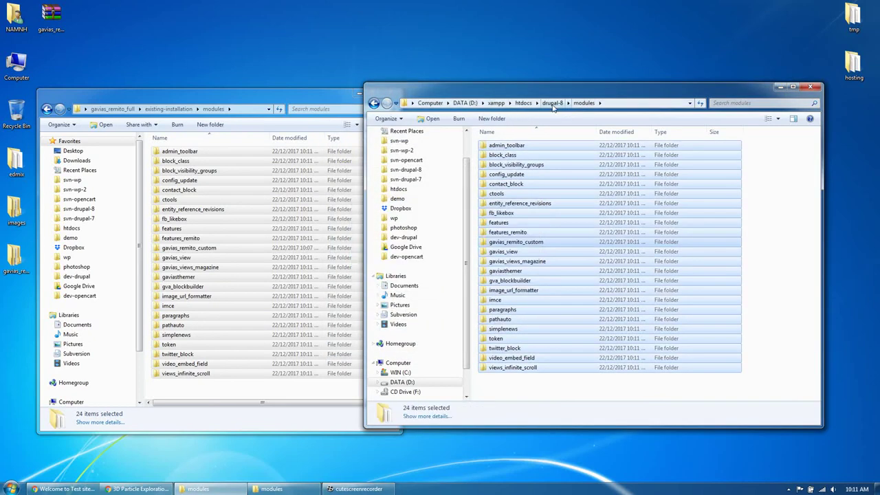
# Copy the default folder from existing-installation/sites into drupal-8/sites, merging it with the existing one.
pyautogui.click(552, 103)
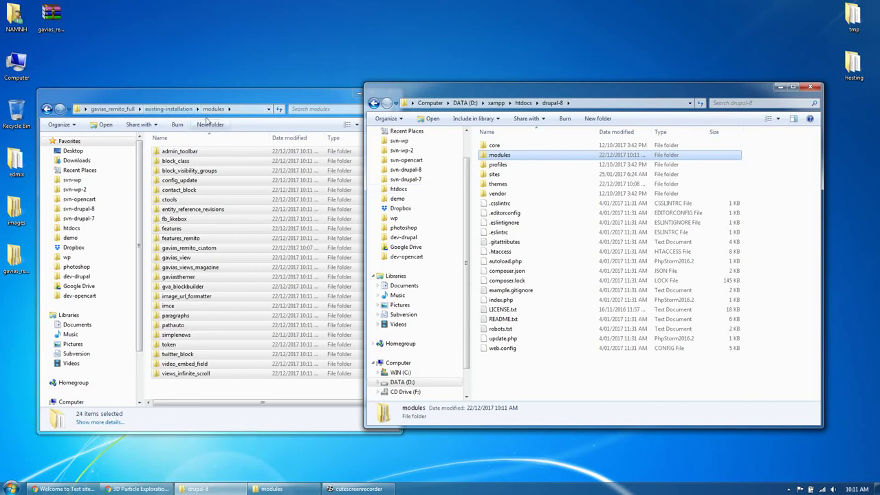
pyautogui.click(182, 110)
pyautogui.click(170, 161)
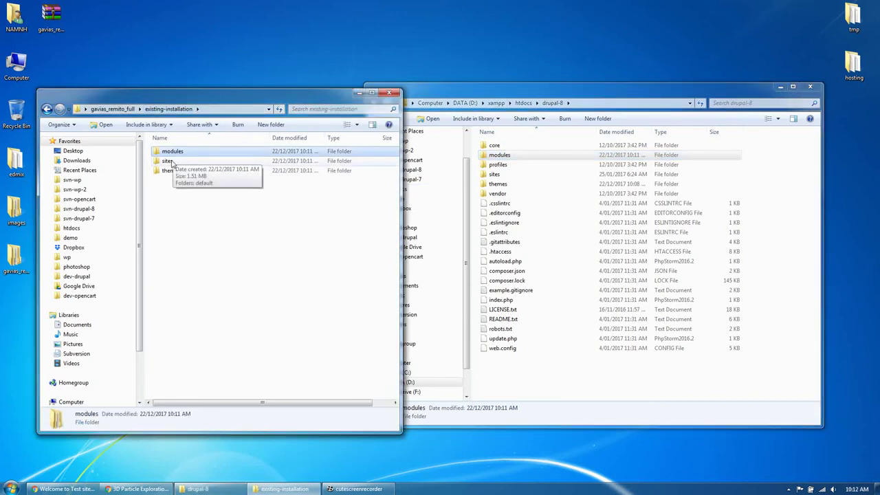
pyautogui.doubleClick(171, 162)
pyautogui.doubleClick(494, 174)
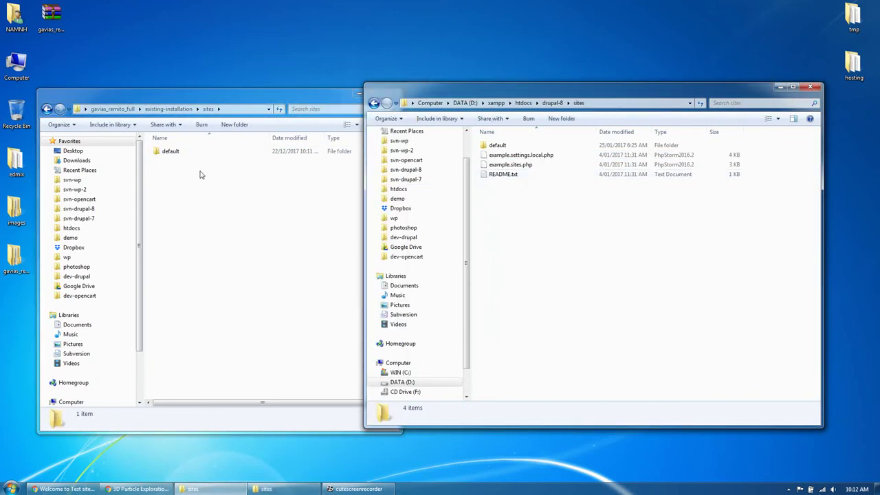
pyautogui.moveTo(177, 154); pyautogui.dragTo(514, 237)
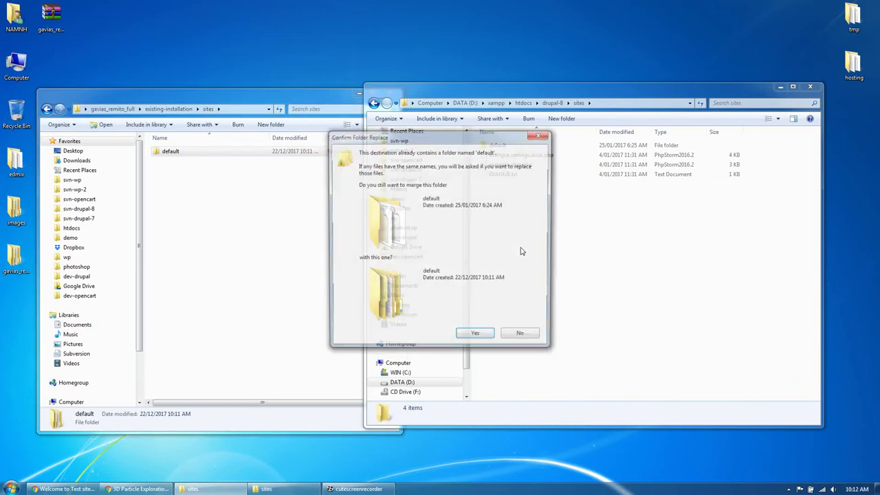
pyautogui.click(474, 337)
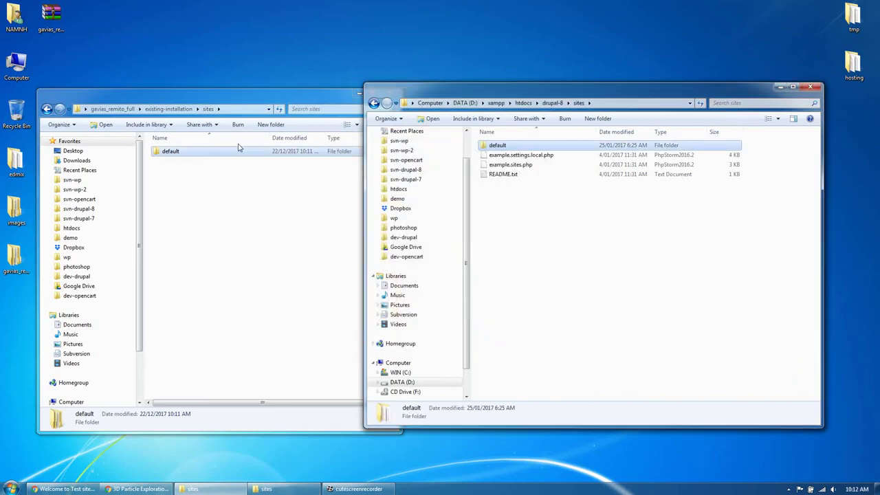
# Copy the gavias_remito folder from existing-installation/themes into drupal-8/themes and minimise both folder windows.
pyautogui.click(182, 110)
pyautogui.doubleClick(167, 172)
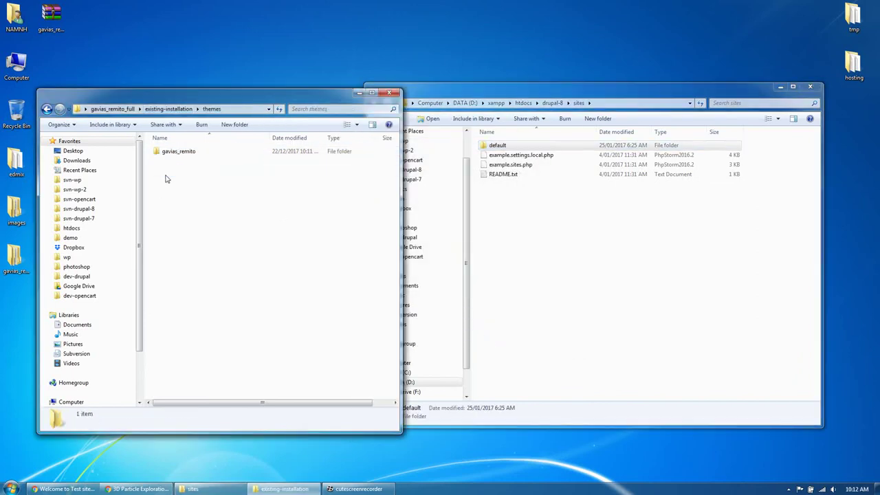
pyautogui.click(552, 103)
pyautogui.doubleClick(499, 185)
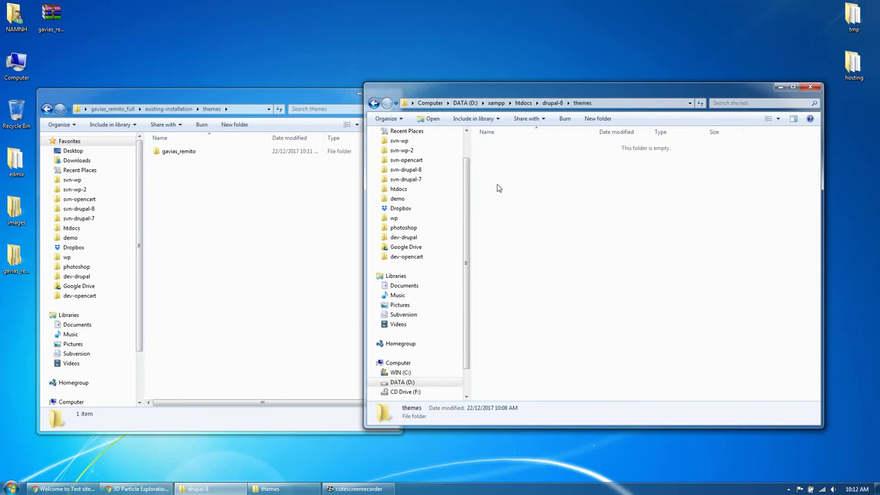
pyautogui.moveTo(174, 157); pyautogui.dragTo(515, 246)
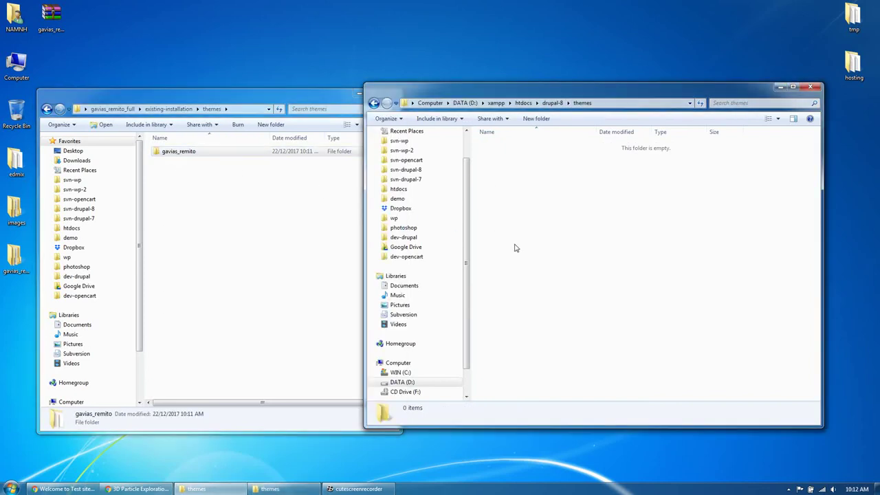
pyautogui.click(354, 101)
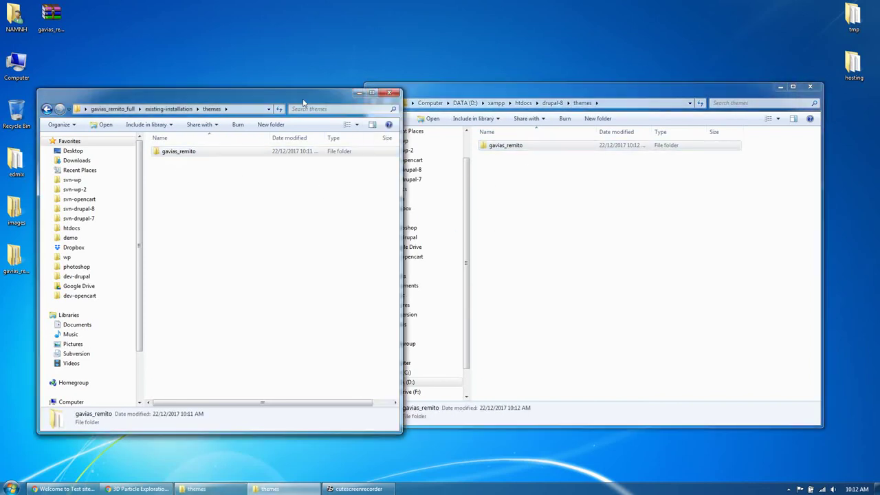
pyautogui.click(372, 98)
pyautogui.click(780, 86)
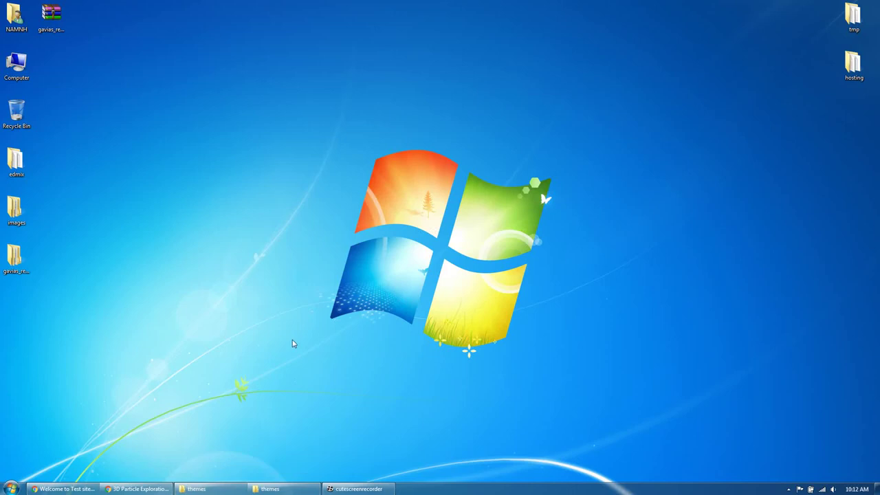
# Switch to the Drupal site in Chrome and install Gavias Remito Magazine Business as the default theme.
pyautogui.click(60, 488)
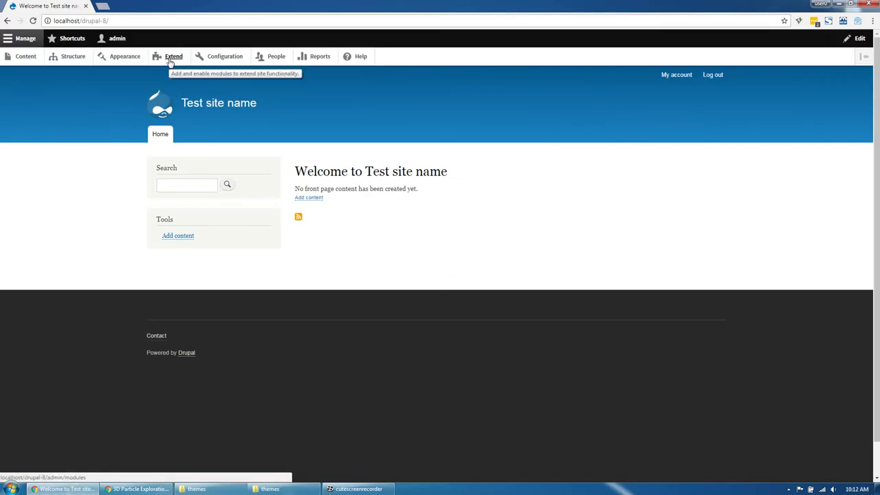
pyautogui.click(170, 61)
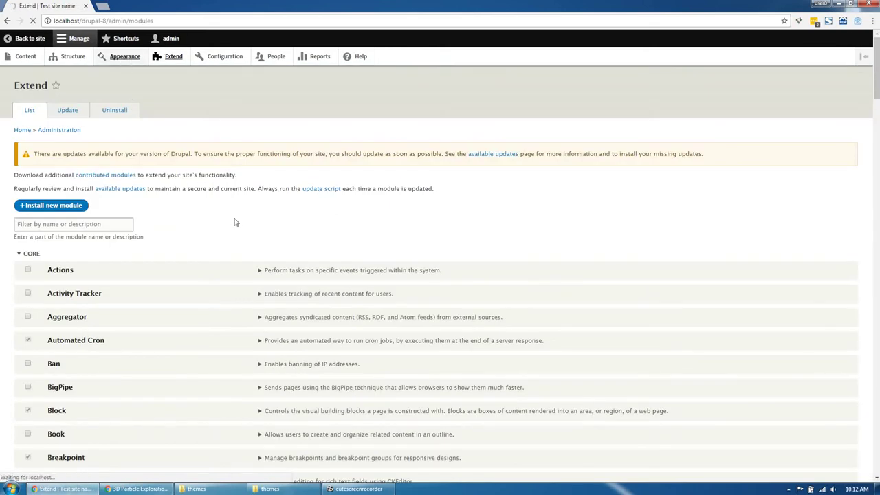
pyautogui.scroll(-5, 180, 301)
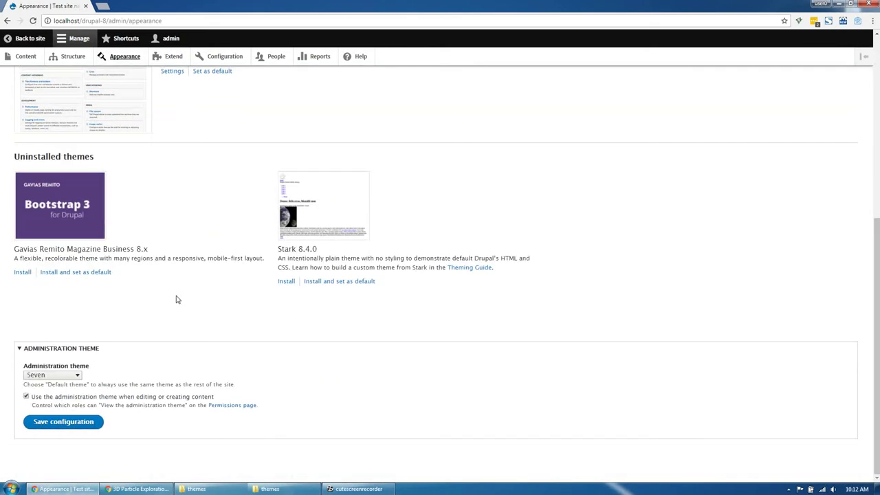
pyautogui.click(88, 273)
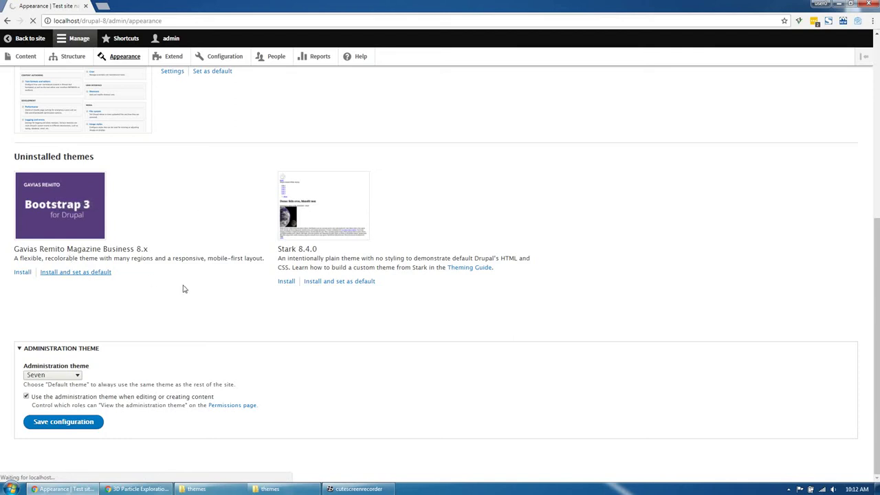
pyautogui.scroll(2, 184, 289)
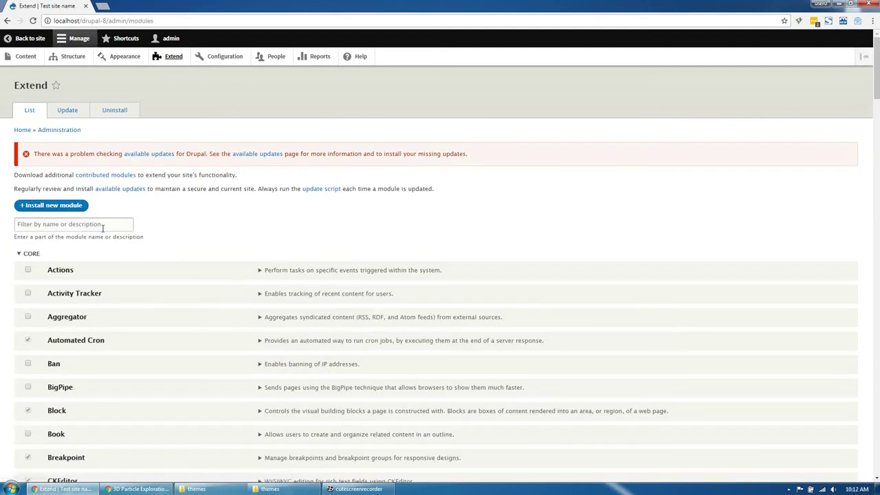
# Filter the modules by "gavias" and install Gavias Block Builder v2, Custom View, Remito Themer, Views Magazine and Themer.
pyautogui.click(107, 224)
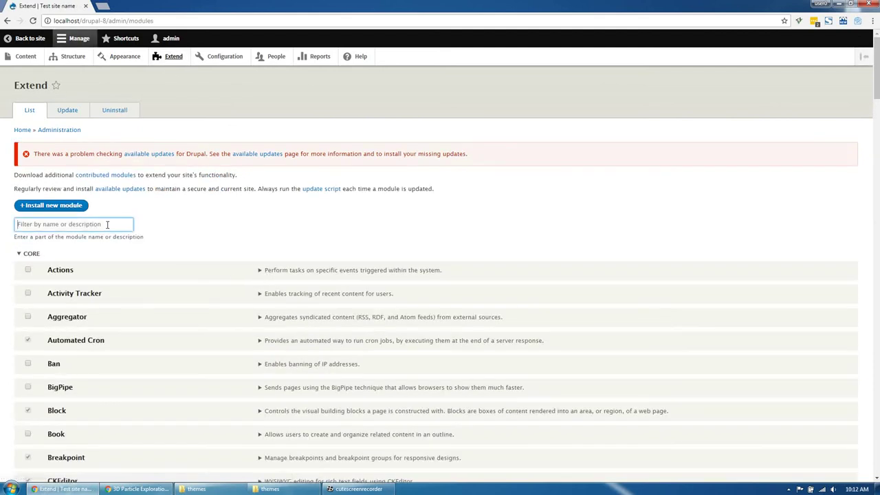
pyautogui.write('gavias')
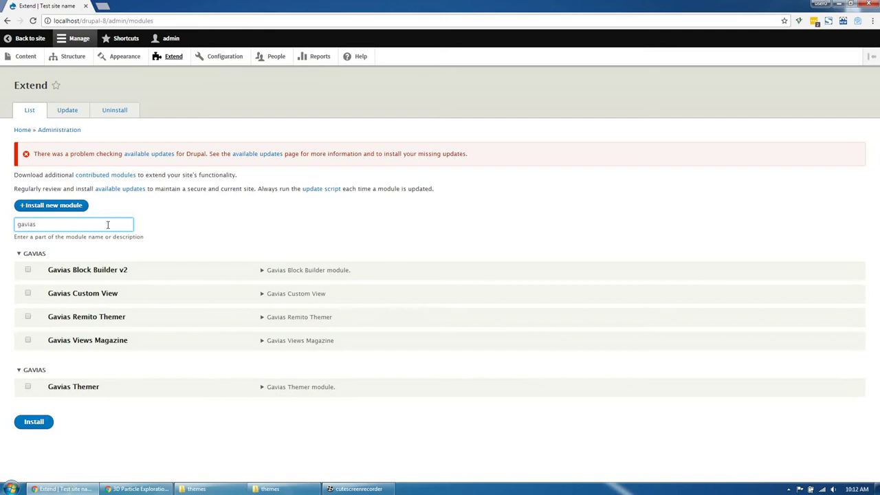
pyautogui.click(110, 270)
pyautogui.click(89, 297)
pyautogui.click(87, 319)
pyautogui.click(88, 342)
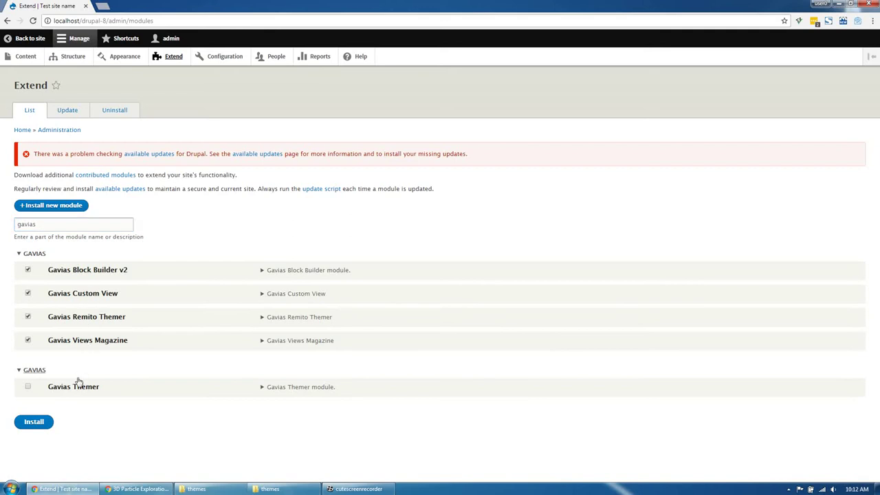
pyautogui.click(78, 385)
pyautogui.click(45, 422)
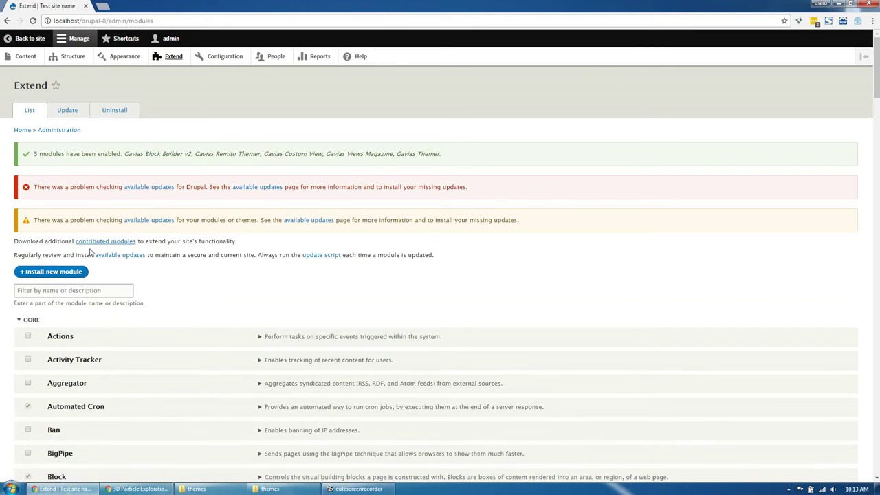
# Filter the modules by "fea" and install Features Remito together with its required modules.
pyautogui.click(103, 289)
pyautogui.write('dea')
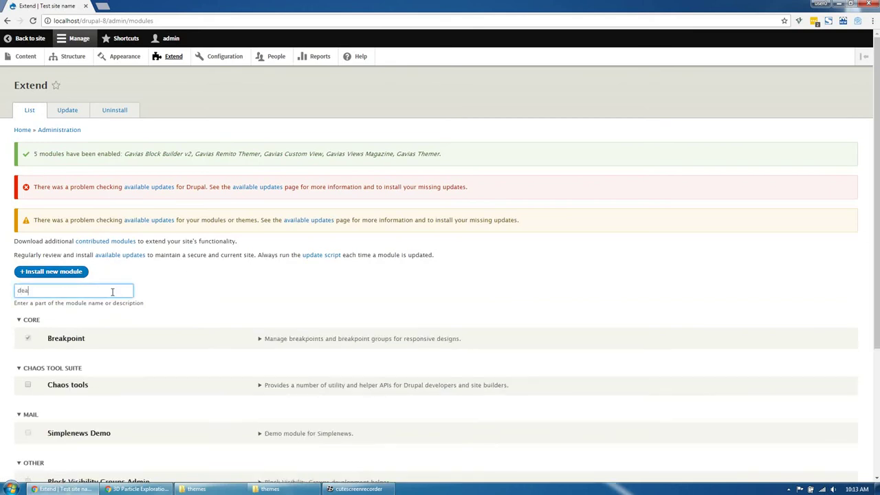
pyautogui.doubleClick(106, 293)
pyautogui.write('fea')
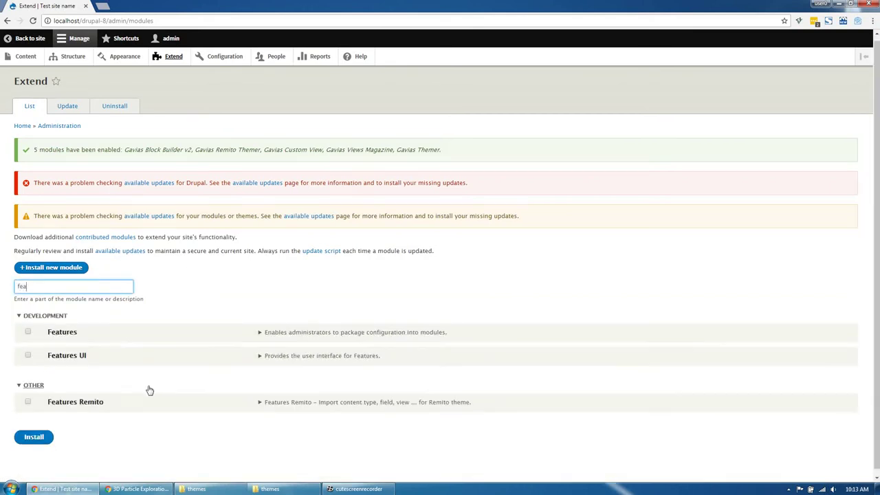
pyautogui.scroll(-1, 147, 389)
pyautogui.click(92, 398)
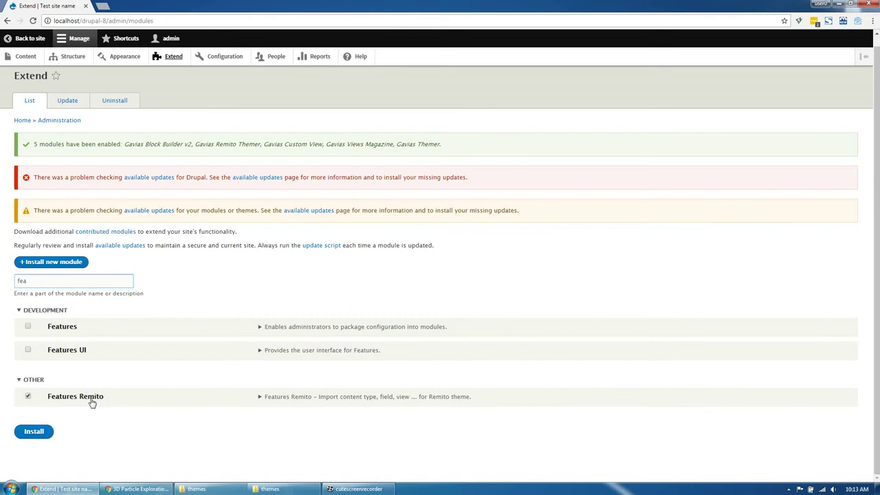
pyautogui.click(44, 434)
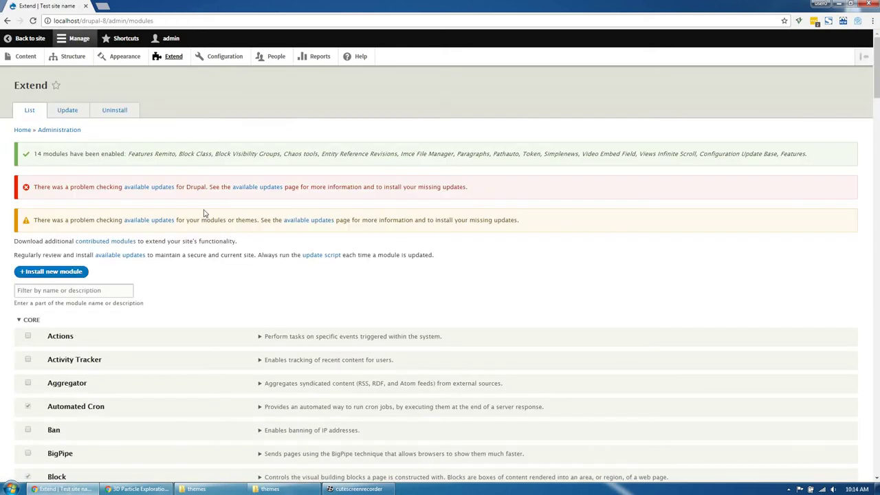
# Open the block layout and assign the Search block to the Search region and the Breadcrumbs block to the Breadcrumbs region.
pyautogui.click(79, 59)
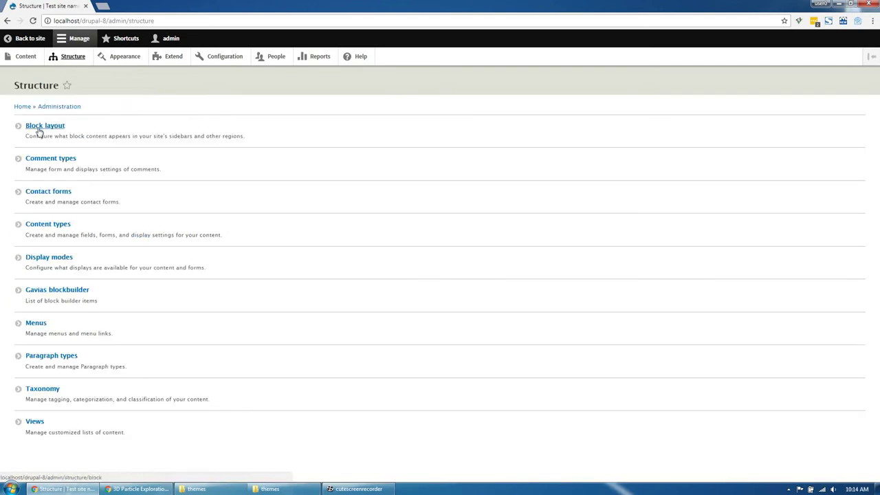
pyautogui.click(38, 131)
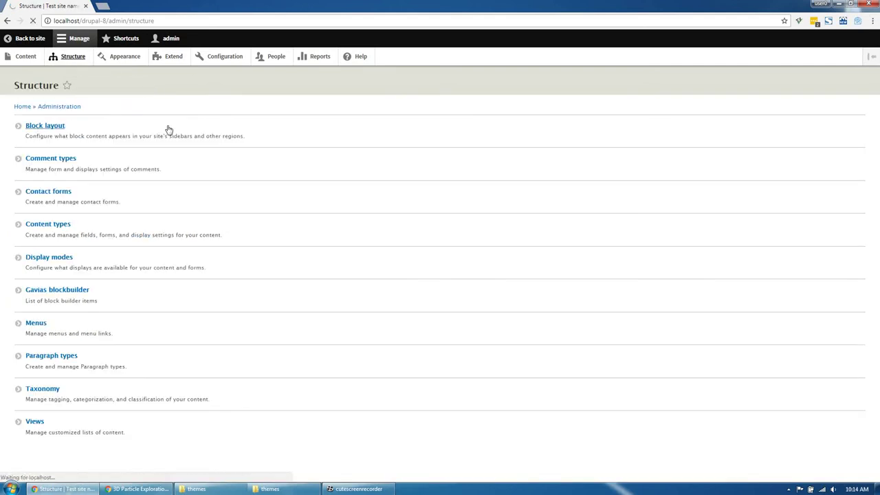
pyautogui.scroll(-2, 400, 226)
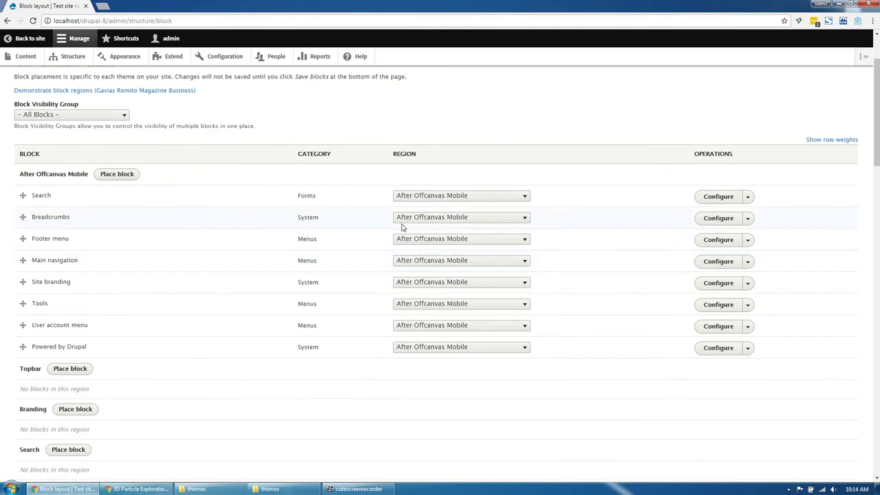
pyautogui.click(426, 198)
pyautogui.click(416, 236)
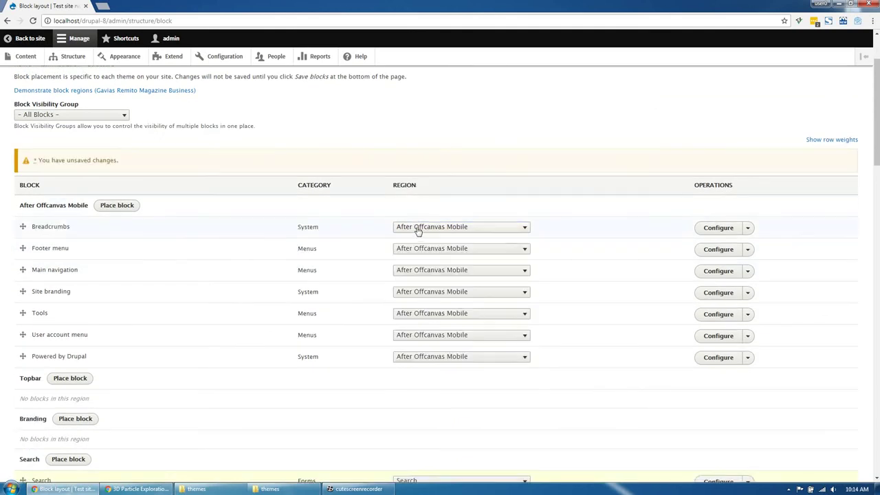
pyautogui.click(417, 227)
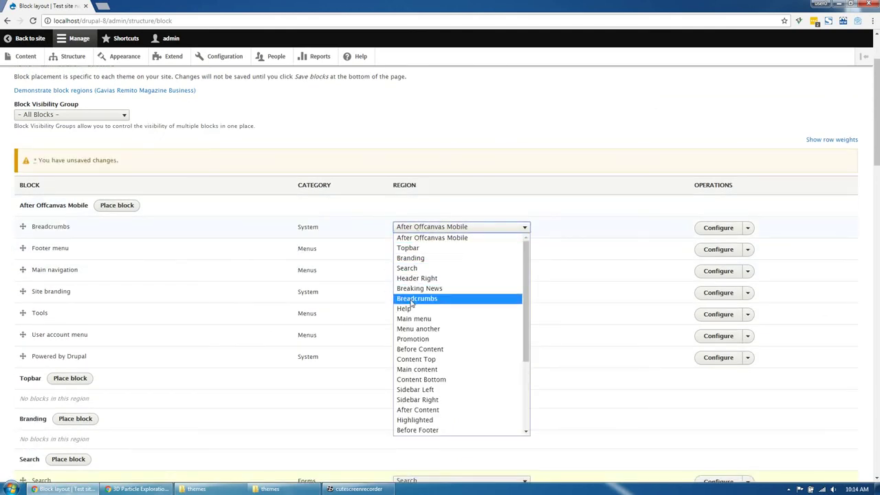
pyautogui.click(415, 299)
# Set the Footer menu block's region to None, Main navigation to Main menu, and Site branding to Branding.
pyautogui.click(416, 228)
pyautogui.scroll(-5, 413, 339)
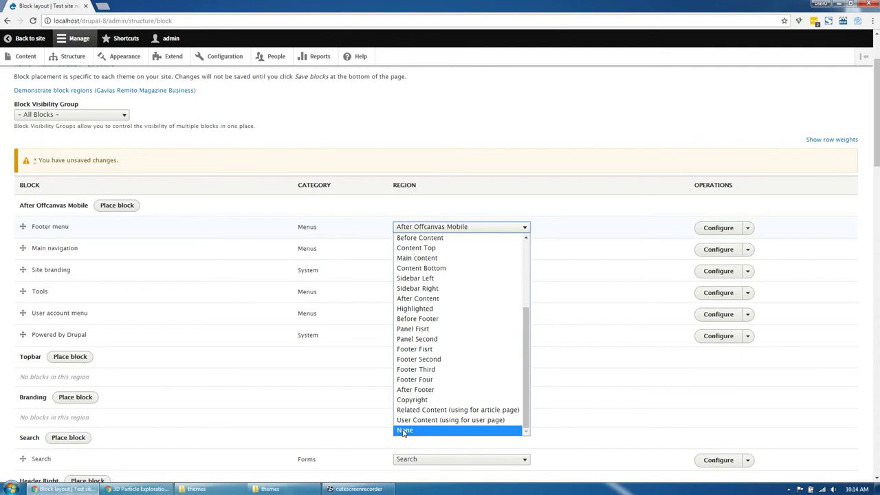
pyautogui.click(412, 426)
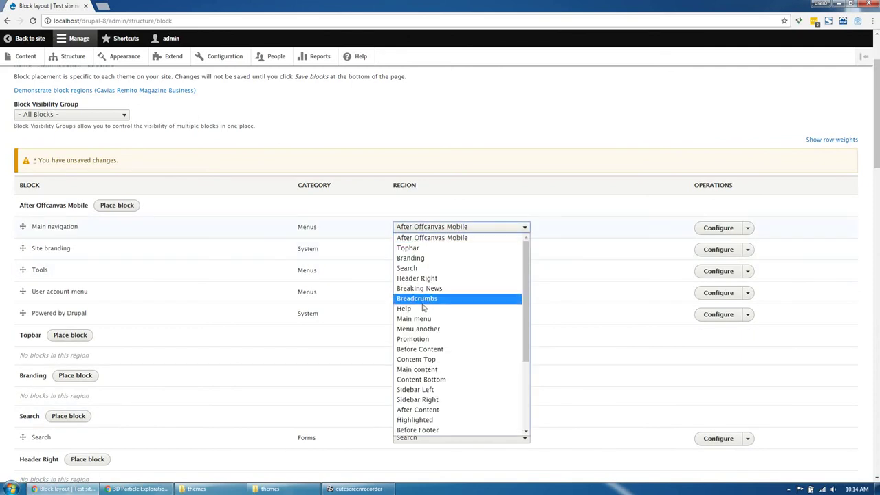
pyautogui.click(421, 319)
pyautogui.click(432, 229)
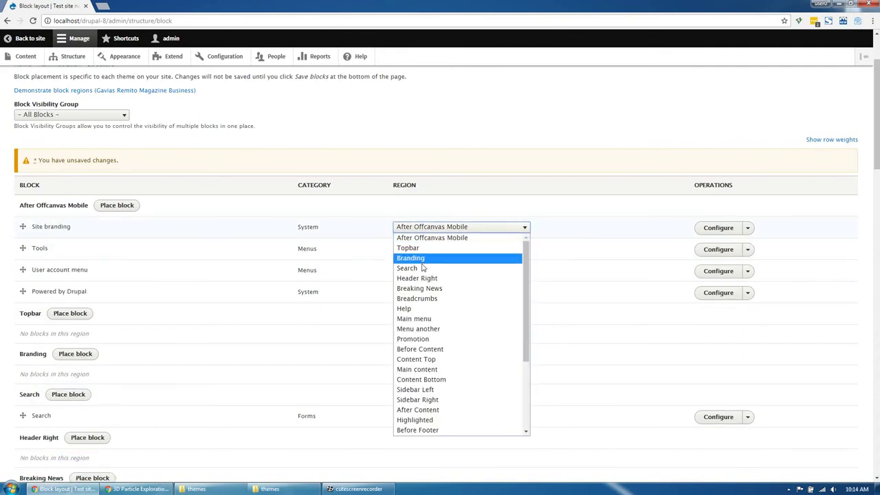
pyautogui.click(427, 258)
# Set the region of the Tools, User account menu and Powered by Drupal blocks to None.
pyautogui.click(431, 229)
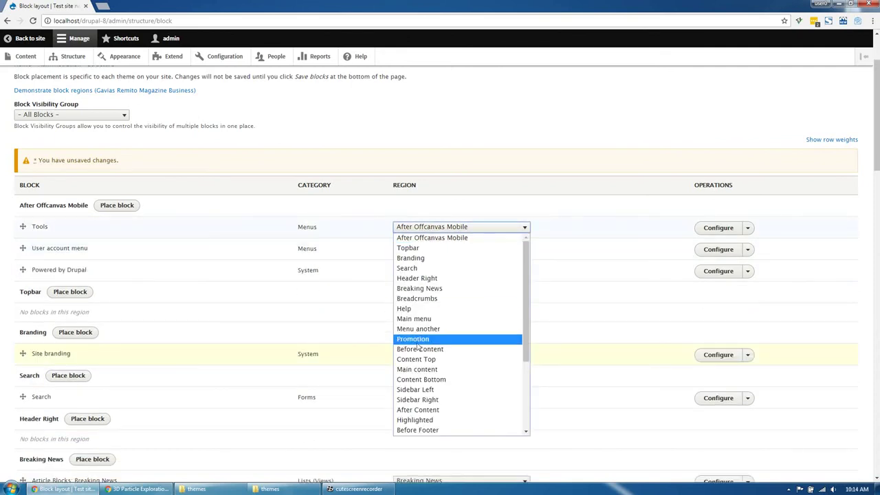
pyautogui.scroll(-4, 413, 378)
pyautogui.click(411, 429)
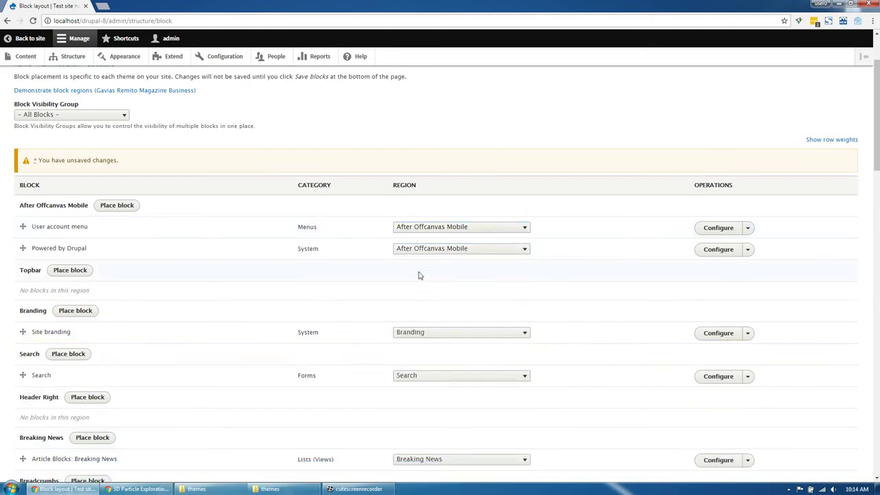
pyautogui.click(425, 232)
pyautogui.scroll(-4, 412, 378)
pyautogui.click(411, 428)
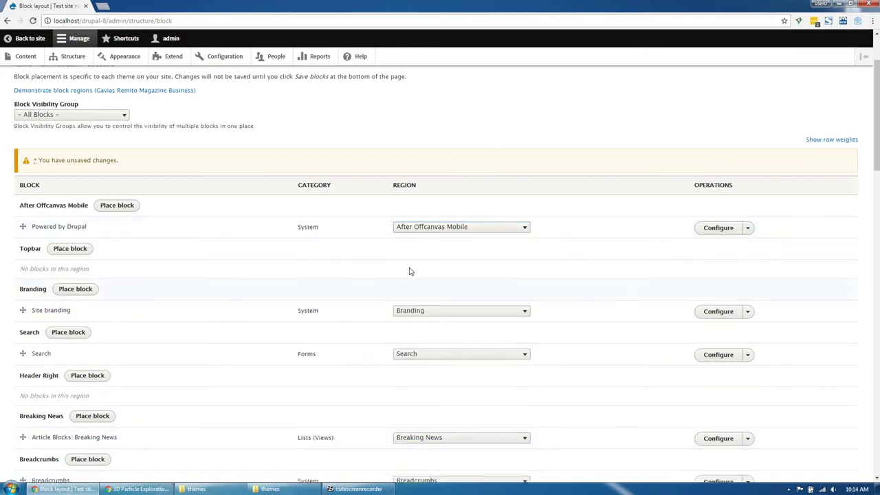
pyautogui.click(428, 232)
pyautogui.scroll(-4, 413, 379)
pyautogui.click(411, 430)
# Remove the Page title block from Main content by setting its region to None.
pyautogui.scroll(-1, 266, 329)
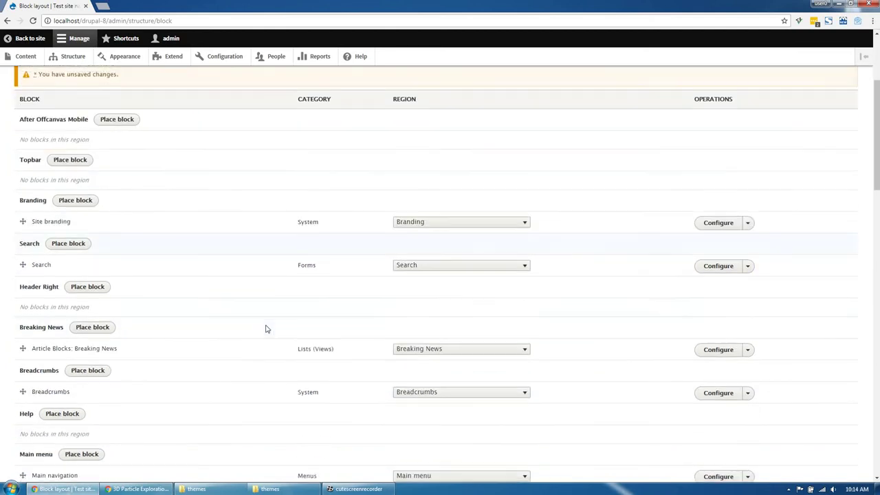
pyautogui.scroll(-3, 264, 328)
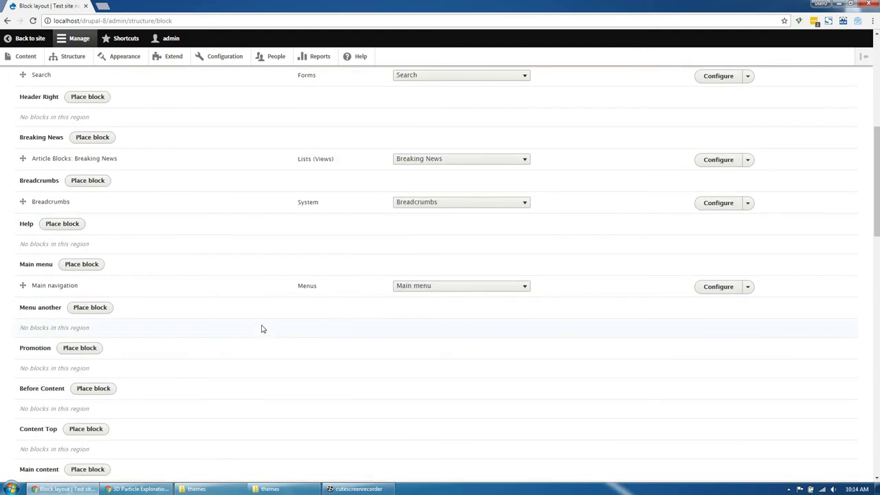
pyautogui.scroll(-4, 262, 329)
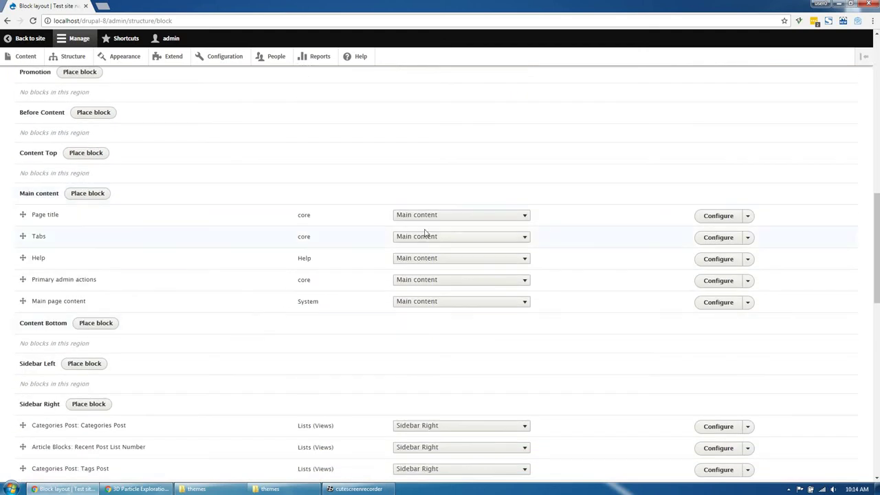
pyautogui.click(412, 215)
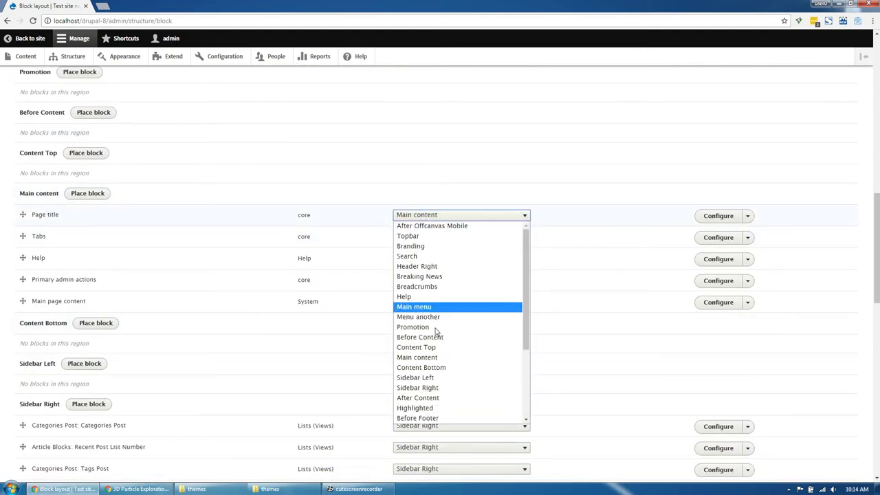
pyautogui.scroll(-4, 419, 385)
pyautogui.click(417, 418)
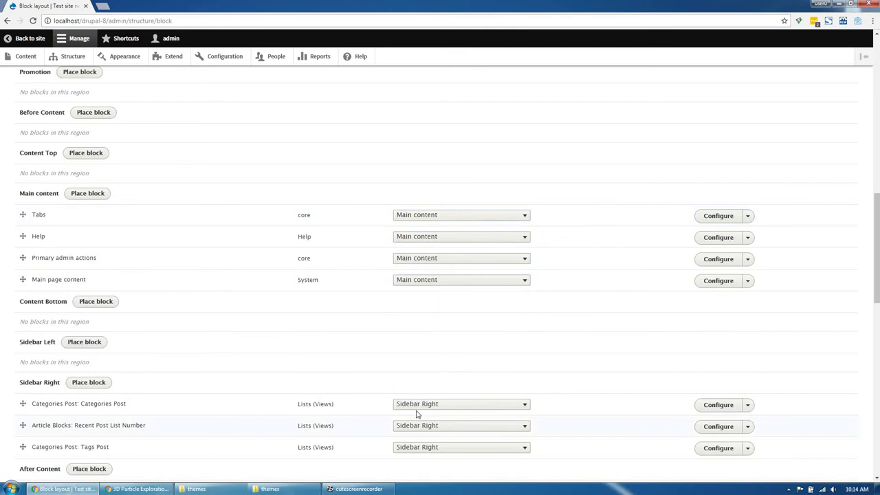
# Move the Tabs, Help and Primary admin actions blocks from Main content to the Help region.
pyautogui.click(435, 217)
pyautogui.click(412, 296)
pyautogui.click(431, 217)
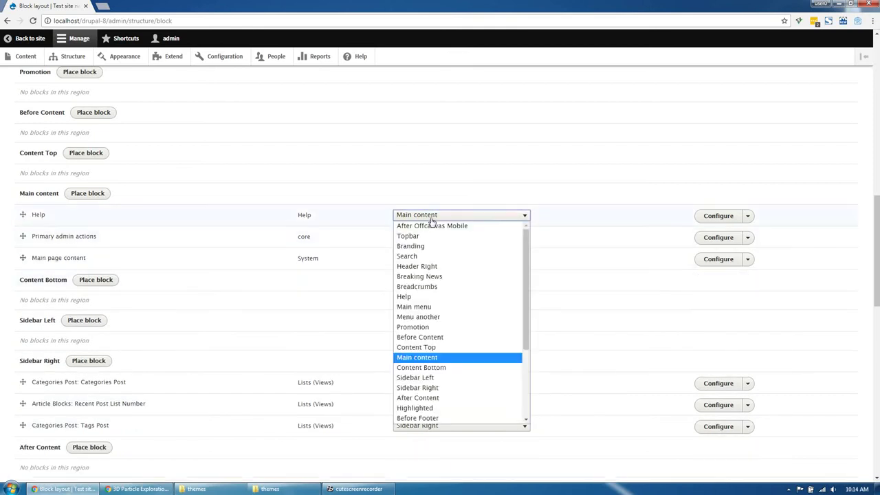
pyautogui.click(416, 297)
pyautogui.click(435, 217)
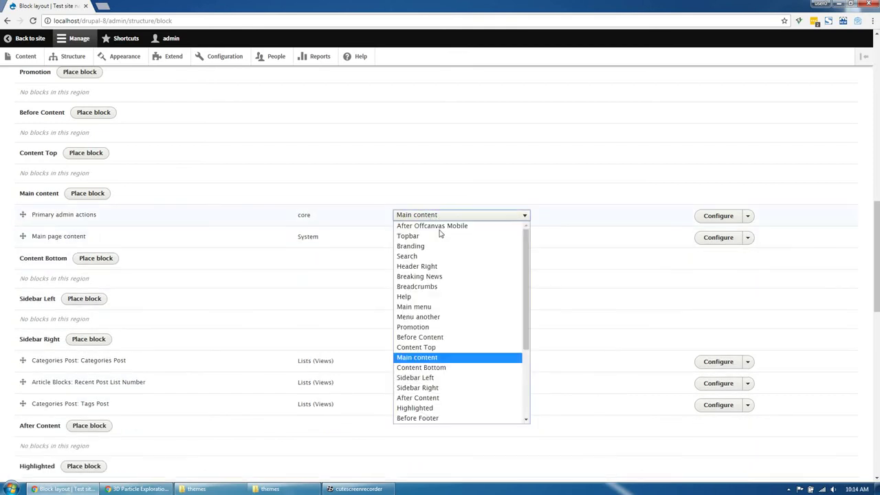
pyautogui.click(422, 301)
# Move the Status messages block from Highlighted to the Help region and save the block layout.
pyautogui.scroll(-3, 309, 318)
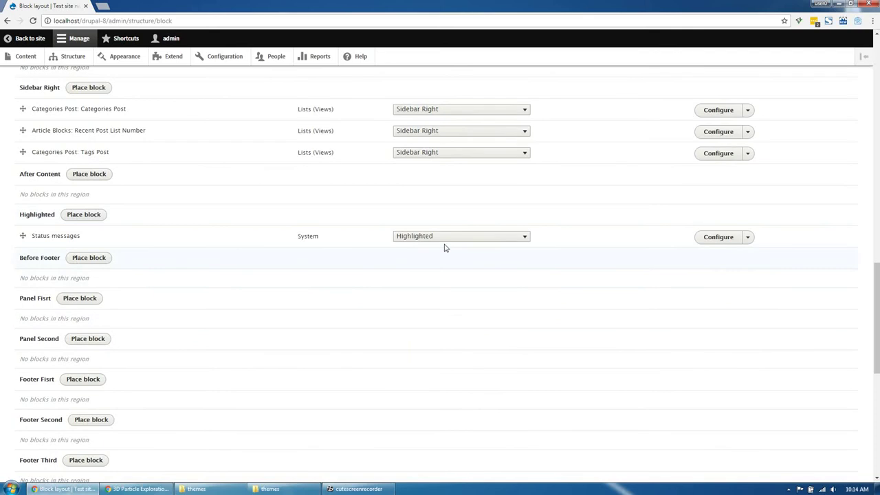
pyautogui.click(447, 237)
pyautogui.click(419, 316)
pyautogui.scroll(-3, 325, 347)
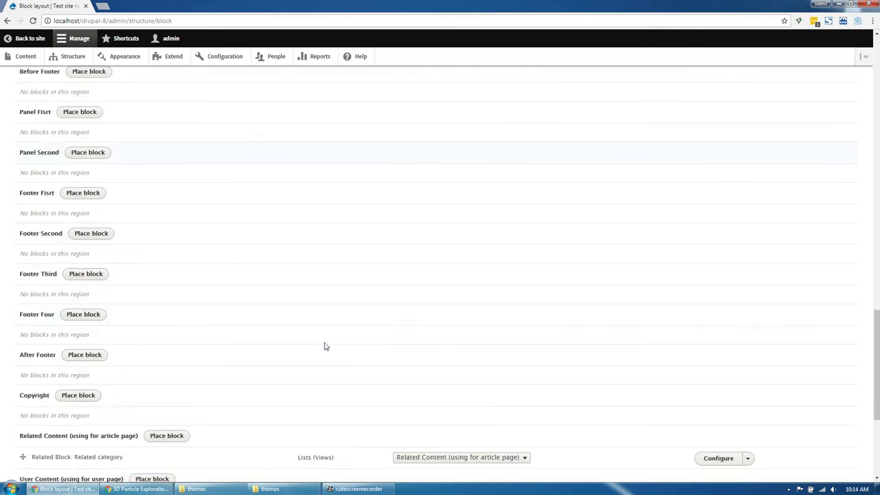
pyautogui.scroll(-4, 282, 350)
pyautogui.click(69, 432)
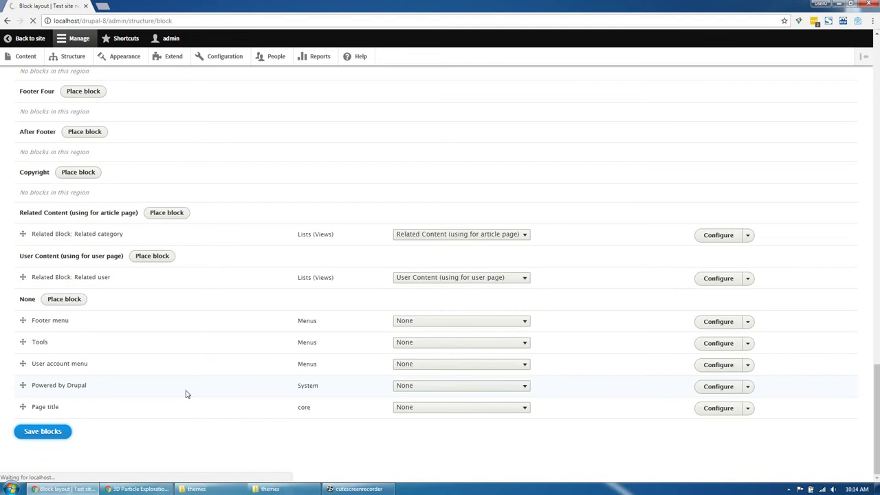
pyautogui.scroll(2, 185, 395)
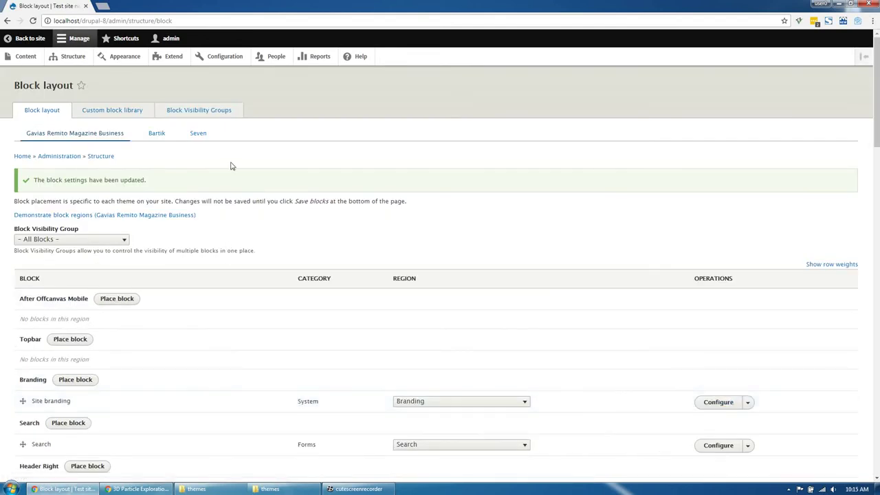
# Enable the disabled Block Builder field in the Basic page content type's form display, placing it after Published, and save.
pyautogui.click(71, 57)
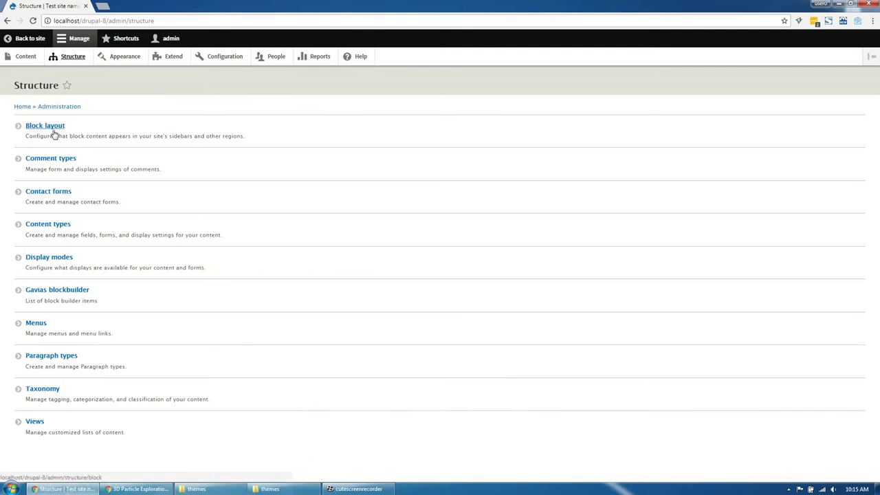
pyautogui.click(47, 226)
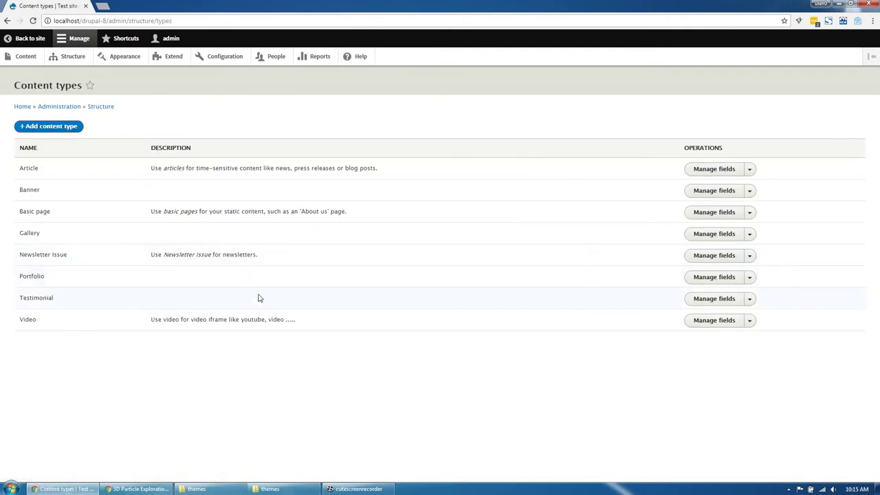
pyautogui.click(748, 214)
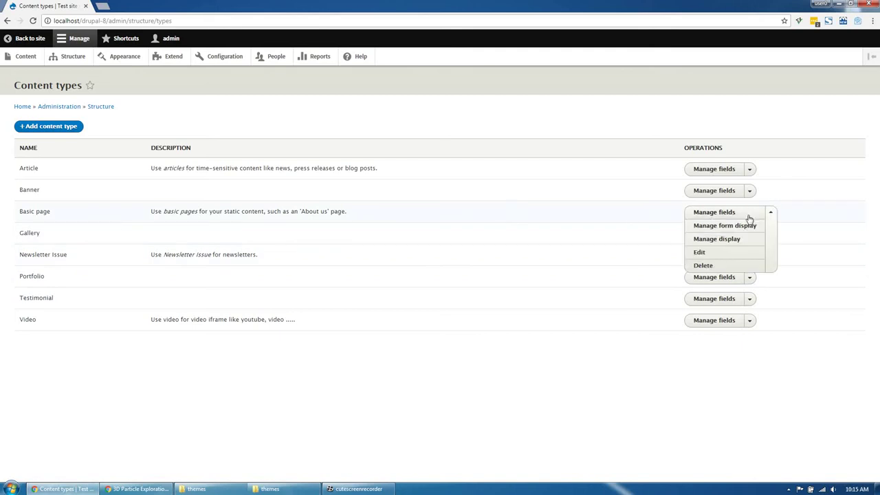
pyautogui.click(711, 229)
pyautogui.scroll(-1, 117, 334)
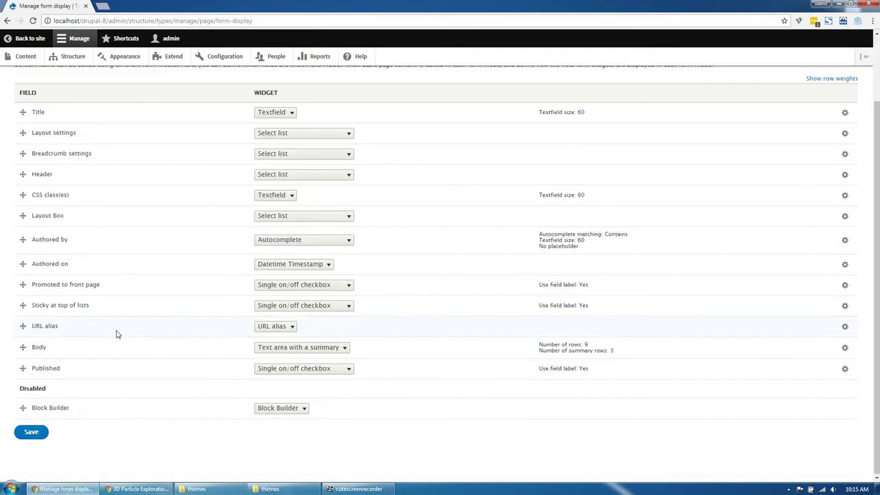
pyautogui.moveTo(22, 407); pyautogui.dragTo(43, 394)
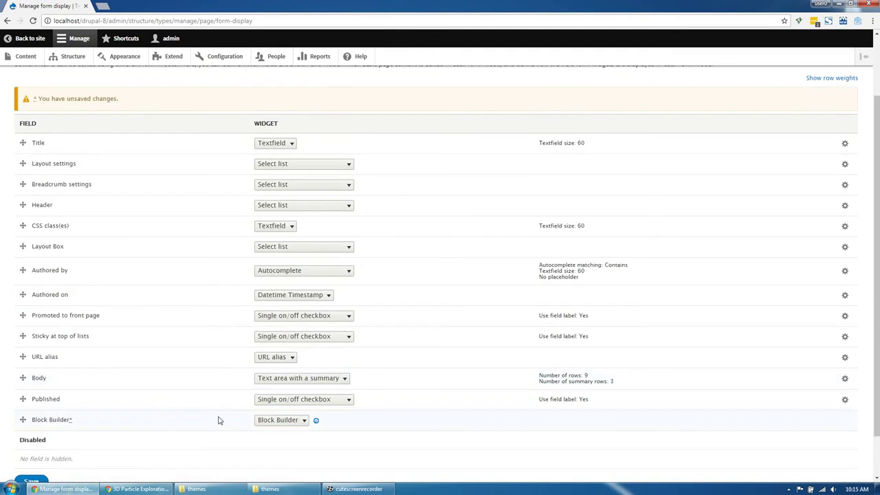
pyautogui.scroll(-3, 219, 420)
pyautogui.click(31, 431)
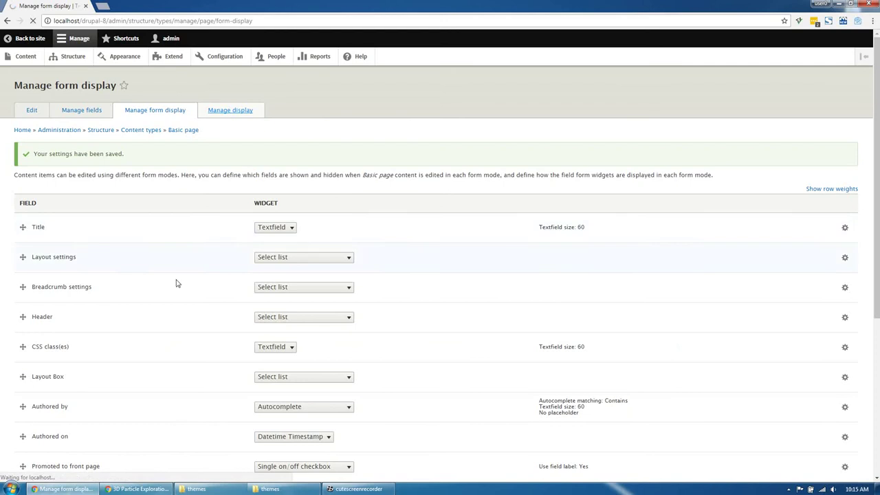
# Enable the Block Builder field in the Basic page display, set its label to Hidden and save.
pyautogui.moveTo(25, 291); pyautogui.dragTo(24, 272)
pyautogui.click(250, 284)
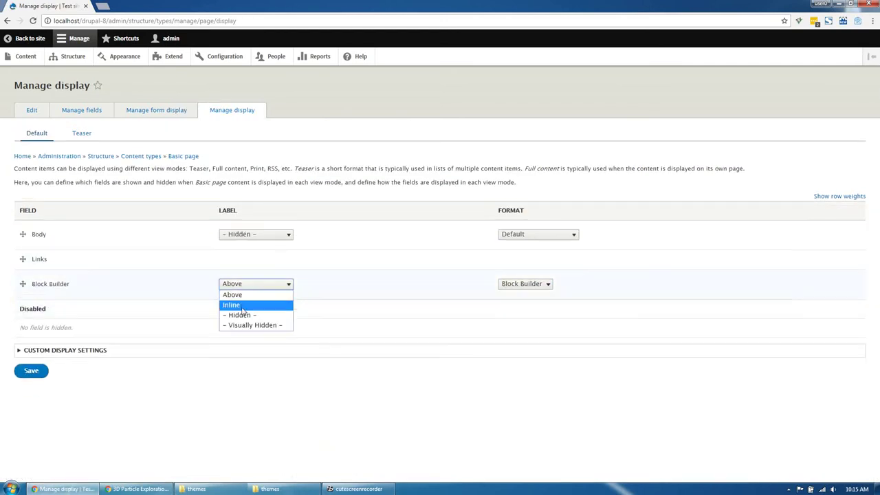
pyautogui.click(227, 315)
pyautogui.click(40, 375)
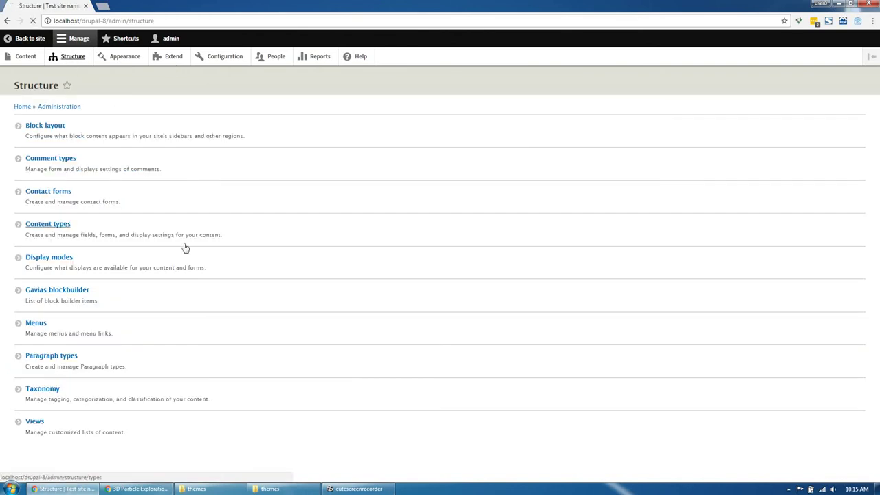
# In the Article content type's form display, enable the Post type field after Published and the Post Paragraph field directly after Body.
pyautogui.click(184, 247)
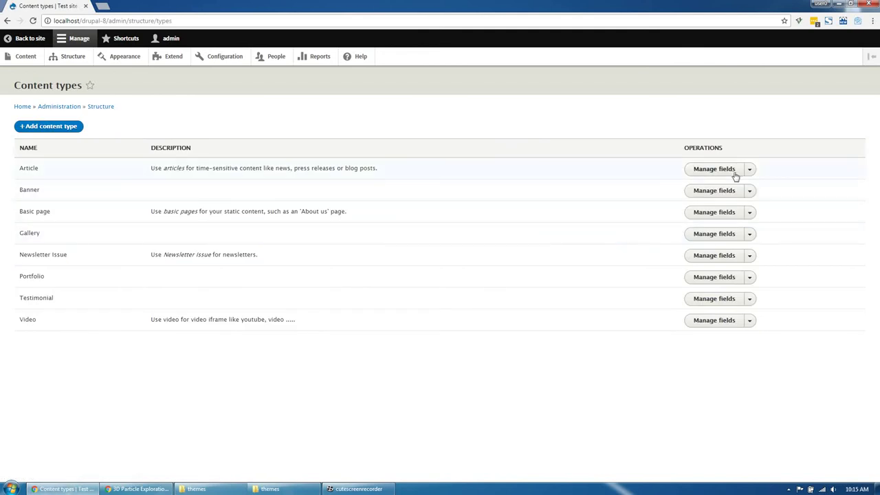
pyautogui.click(749, 169)
pyautogui.click(718, 183)
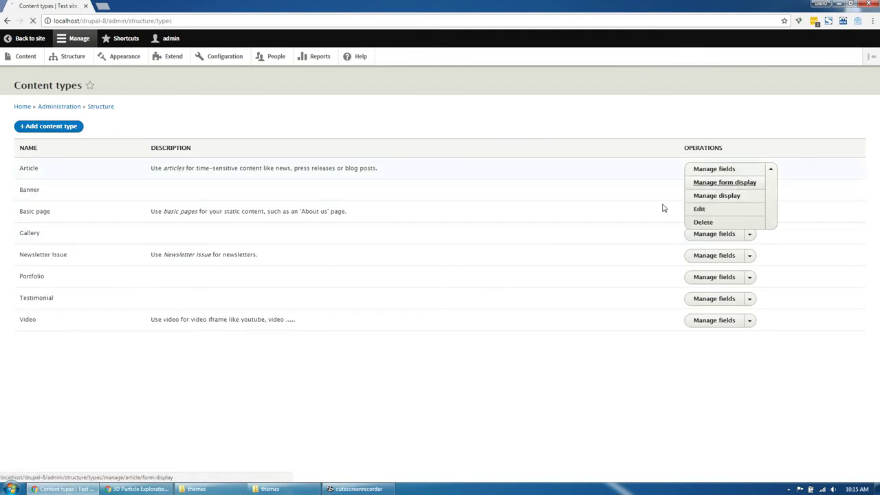
pyautogui.scroll(-1, 65, 374)
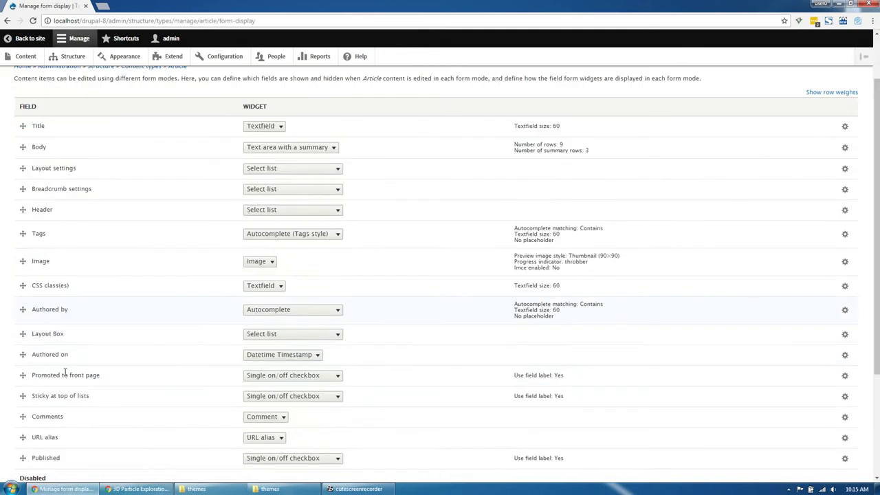
pyautogui.scroll(-3, 65, 374)
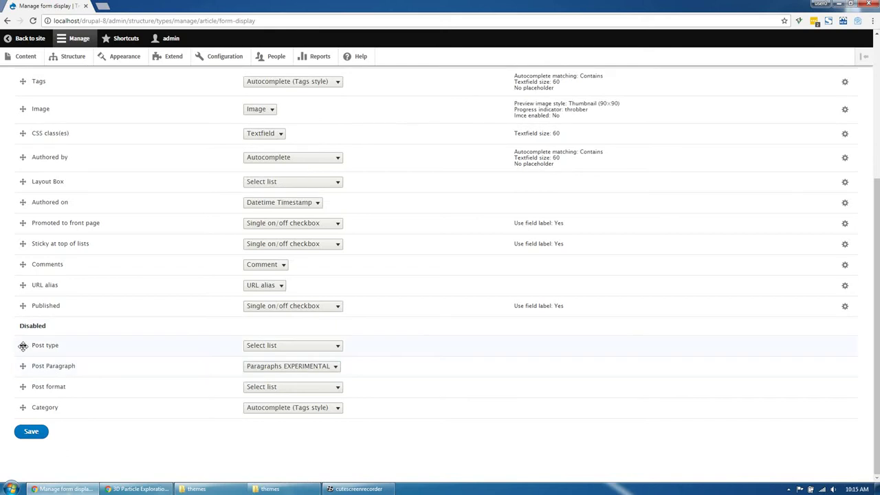
pyautogui.moveTo(23, 346); pyautogui.dragTo(21, 327)
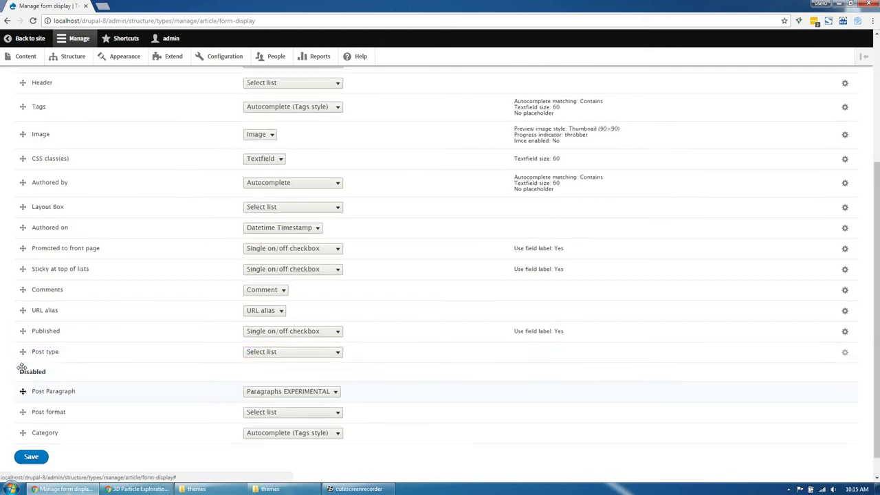
pyautogui.moveTo(20, 413); pyautogui.dragTo(37, 132)
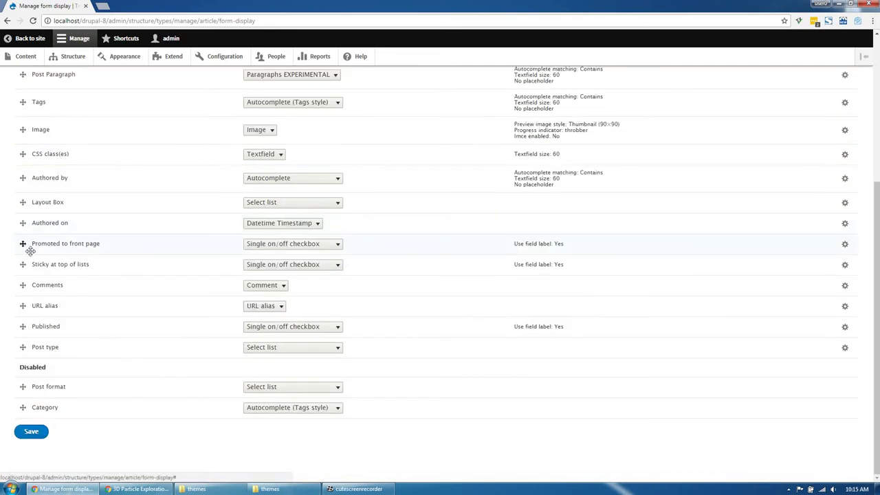
pyautogui.scroll(2, 27, 254)
pyautogui.moveTo(25, 221); pyautogui.dragTo(46, 153)
pyautogui.scroll(-3, 105, 296)
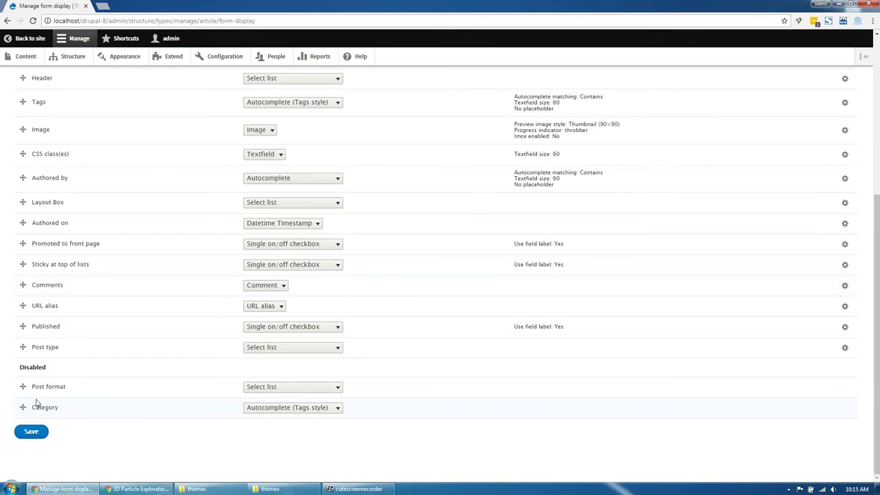
# Enable the Post format field after Post type and set both fields' widgets to Check boxes/radio buttons.
pyautogui.moveTo(24, 387); pyautogui.dragTo(26, 369)
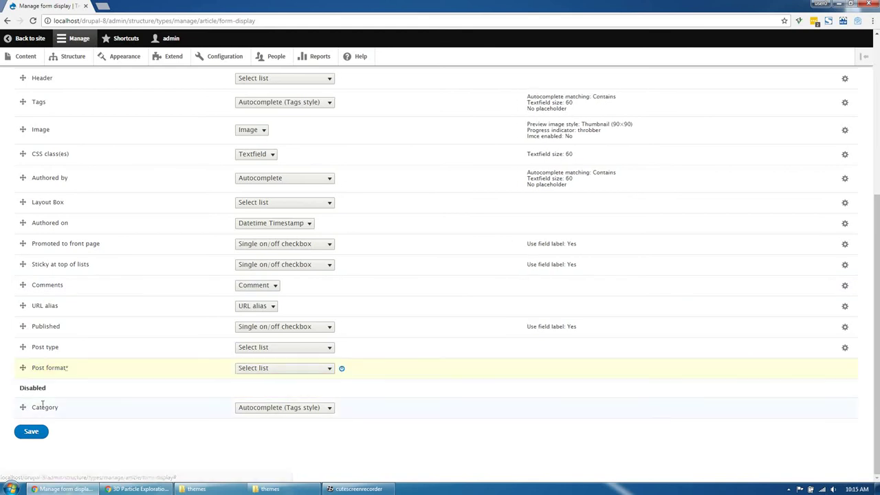
pyautogui.click(277, 371)
pyautogui.click(271, 389)
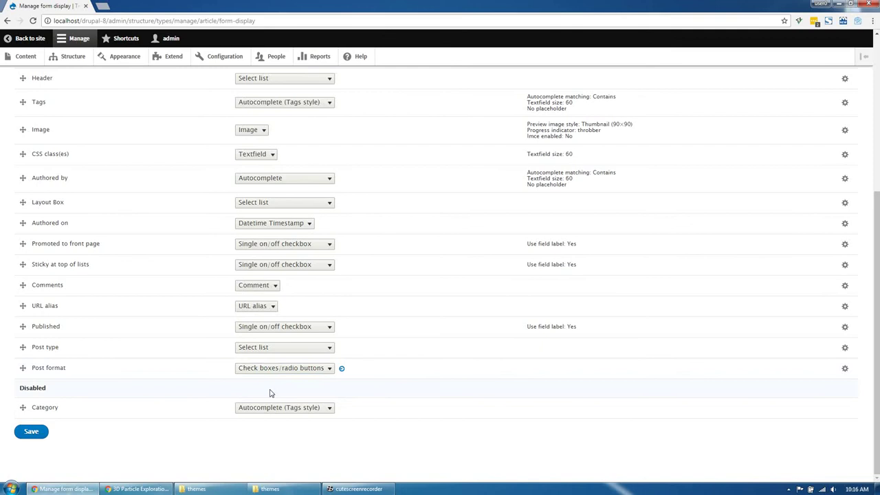
pyautogui.click(275, 348)
pyautogui.click(275, 368)
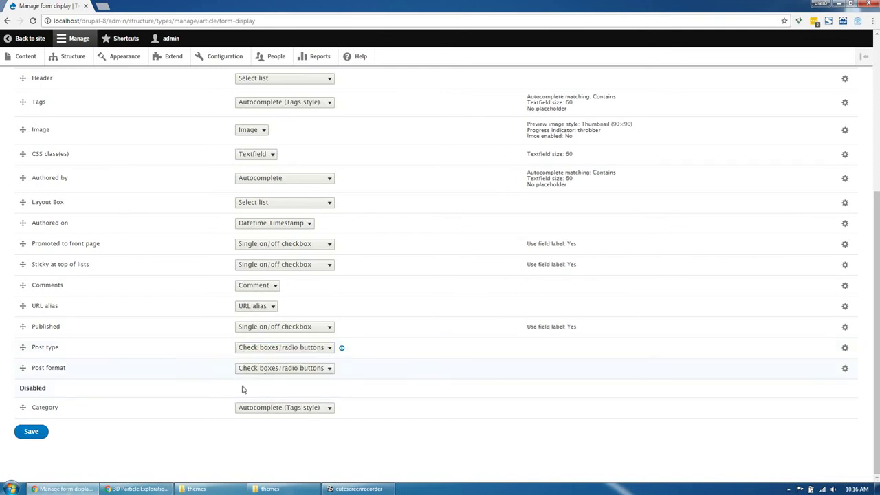
# Enable the Category field between Published and Post type, set its widget to Check boxes/radio buttons and save the form display.
pyautogui.moveTo(24, 407); pyautogui.dragTo(29, 340)
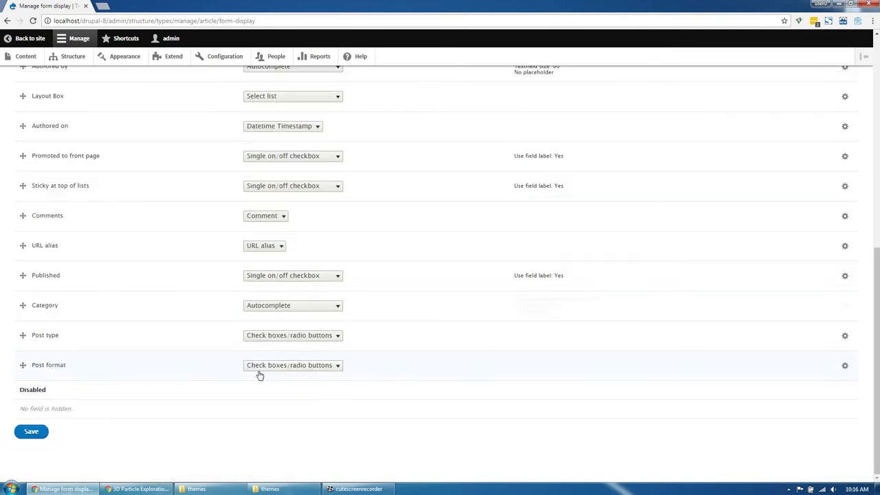
pyautogui.click(274, 309)
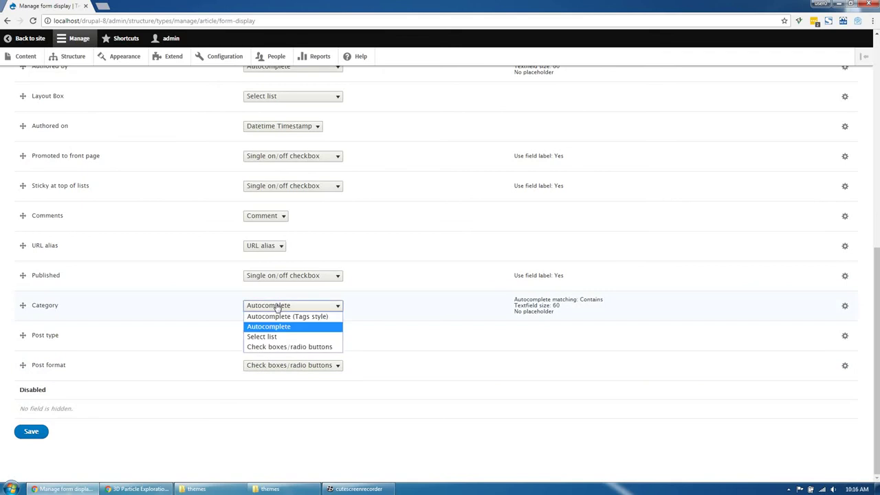
pyautogui.click(278, 347)
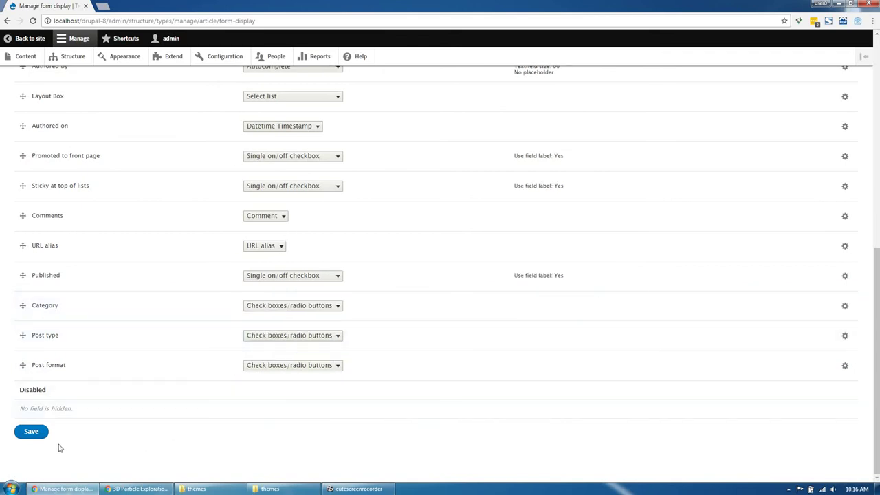
pyautogui.click(38, 433)
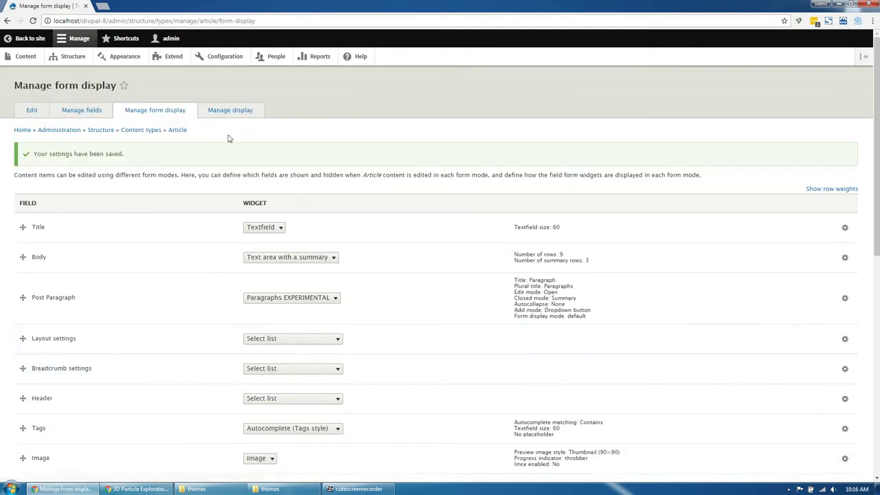
# In the Article's default display, enable the Post type, Post Paragraph, Post format and Category fields after Comments.
pyautogui.click(235, 113)
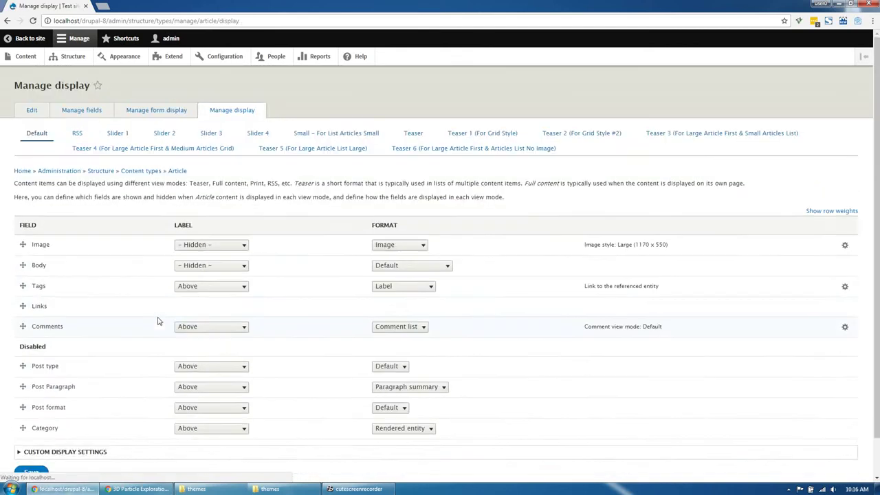
pyautogui.scroll(-2, 156, 323)
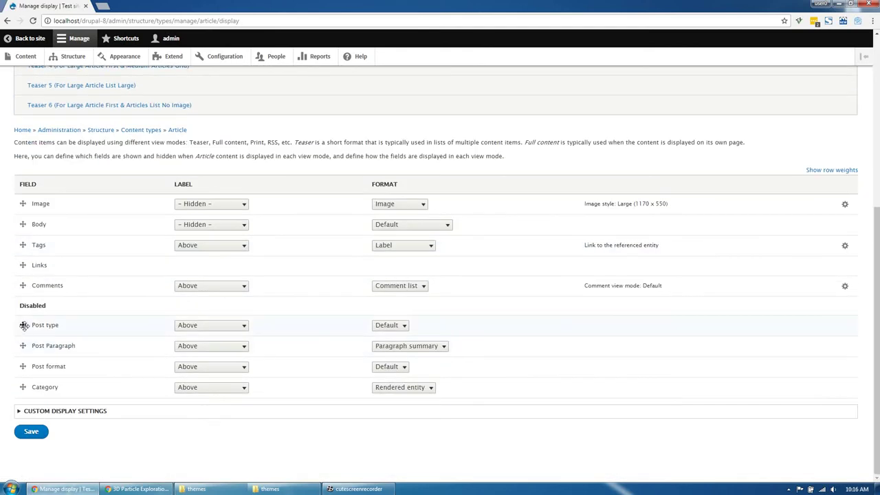
pyautogui.moveTo(23, 325)
pyautogui.mouseDown()
pyautogui.moveTo(22, 306)
pyautogui.moveTo(23, 329)
pyautogui.mouseUp()
pyautogui.moveTo(22, 397); pyautogui.dragTo(21, 350)
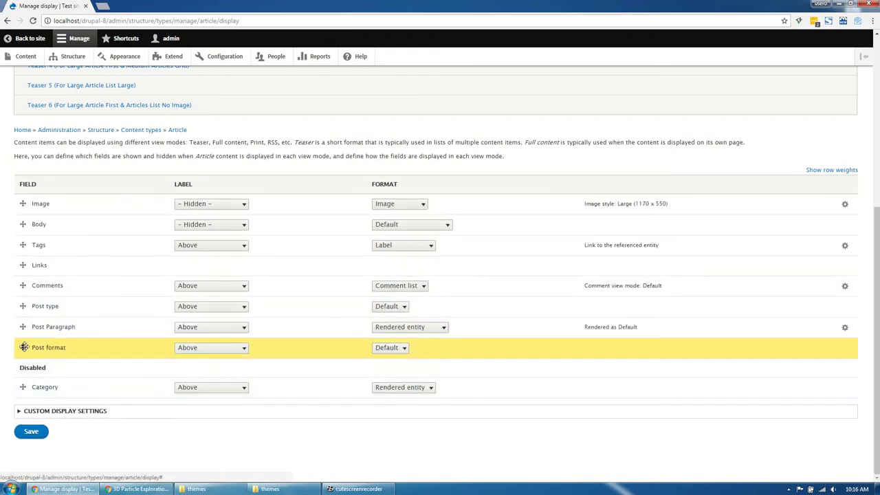
pyautogui.moveTo(20, 411); pyautogui.dragTo(25, 369)
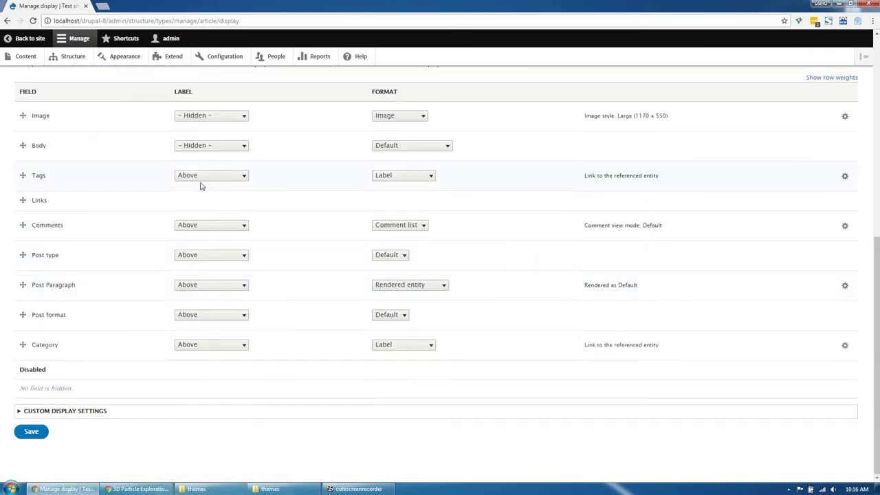
# Set the labels of Tags, Comments, Post type, Post Paragraph, Post format and Category to Hidden and save the Article display.
pyautogui.click(198, 176)
pyautogui.click(197, 206)
pyautogui.click(196, 225)
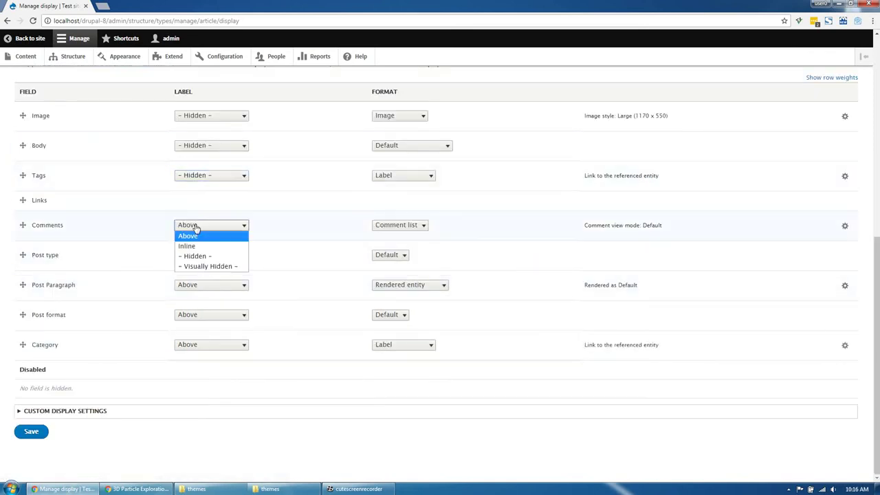
pyautogui.click(195, 255)
pyautogui.click(196, 255)
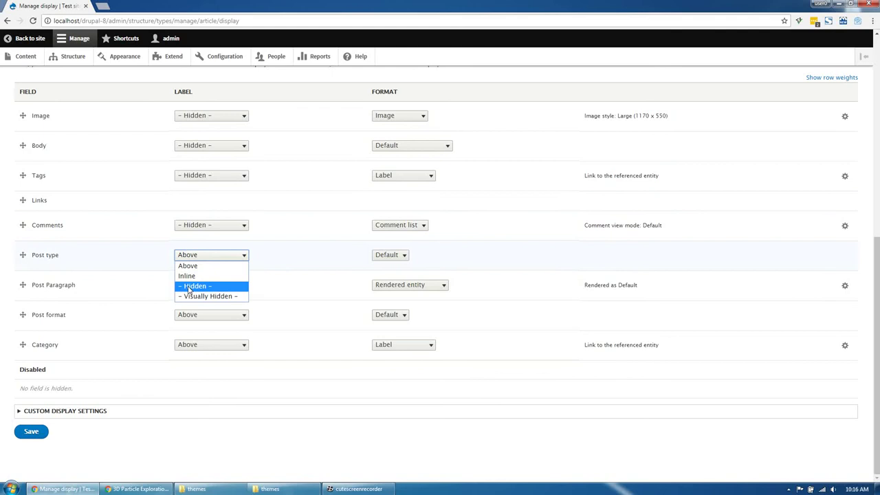
pyautogui.click(193, 285)
pyautogui.click(191, 286)
pyautogui.click(191, 316)
pyautogui.click(192, 315)
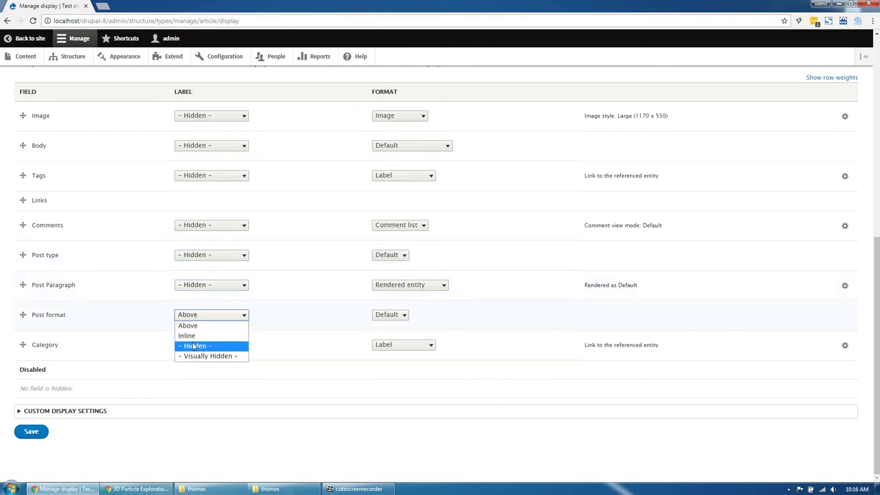
pyautogui.click(195, 346)
pyautogui.click(196, 345)
pyautogui.click(195, 376)
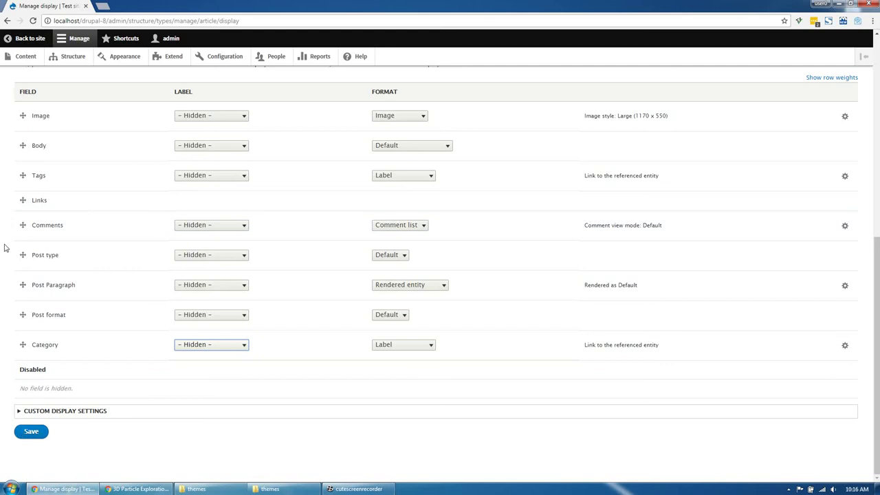
pyautogui.click(31, 433)
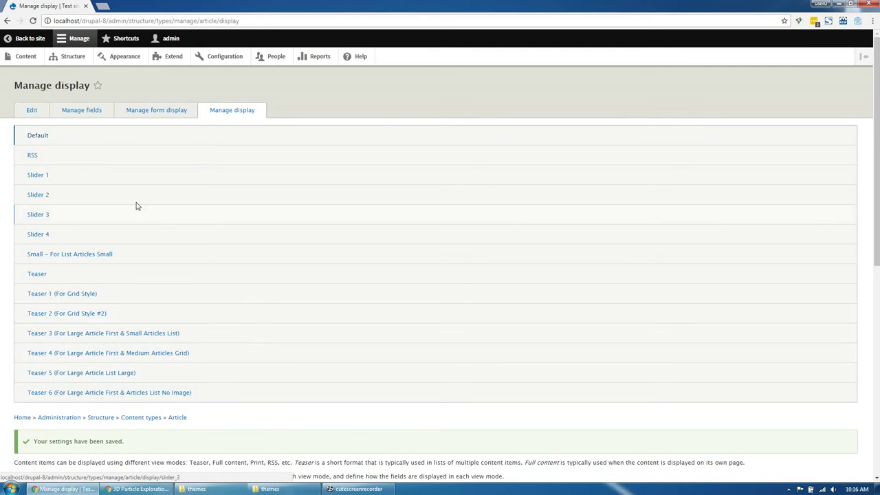
# In the Article form display, allow file selection from Imce File Manager for the Image field and save.
pyautogui.click(157, 117)
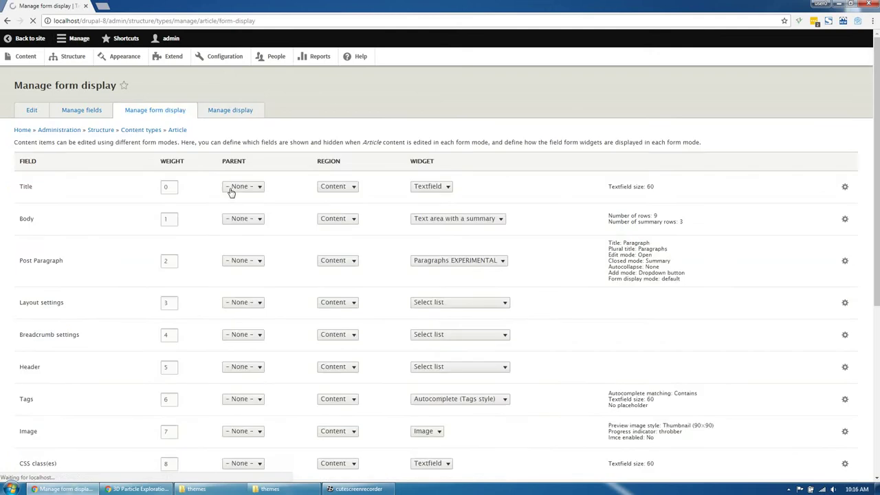
pyautogui.scroll(-3, 163, 302)
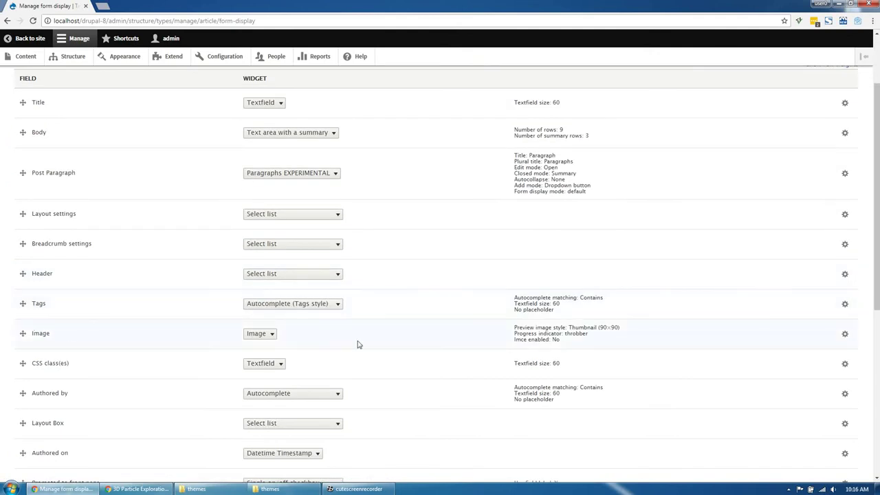
pyautogui.click(845, 334)
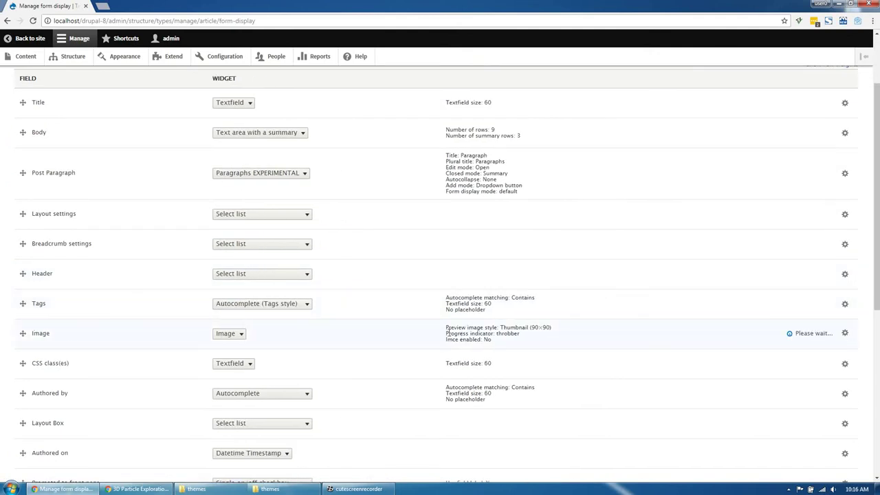
pyautogui.click(275, 399)
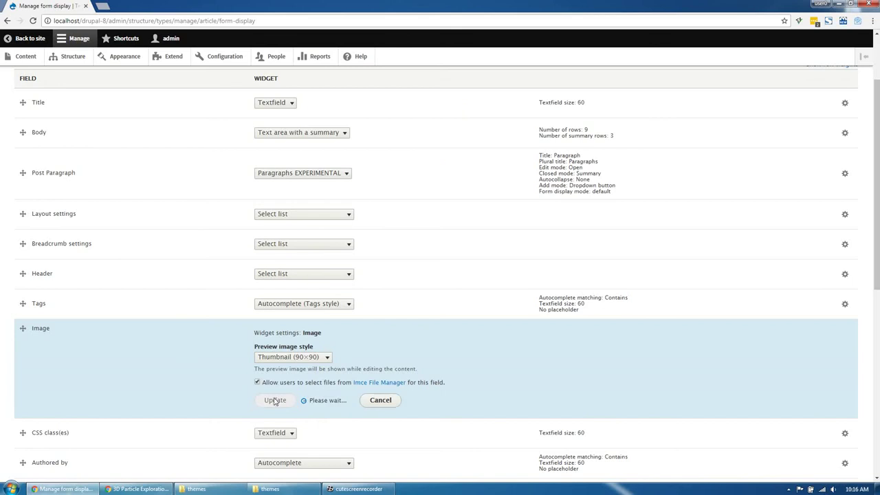
pyautogui.scroll(-3, 178, 415)
pyautogui.scroll(-3, 178, 415)
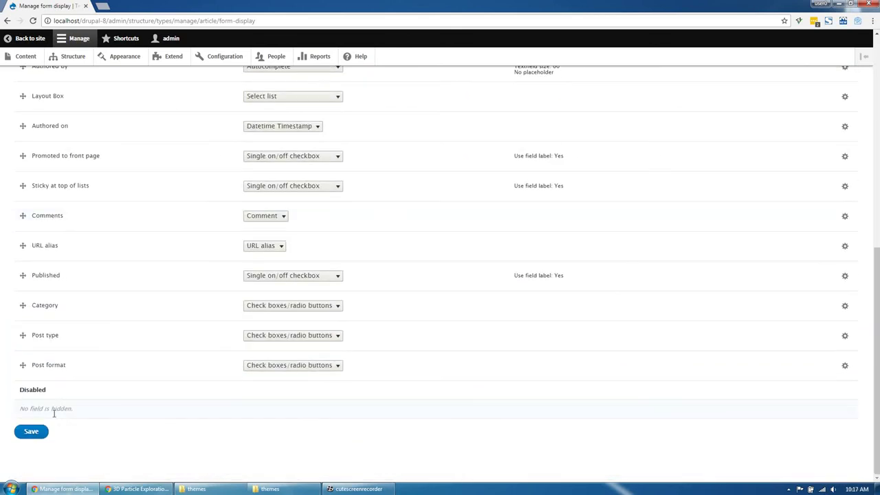
pyautogui.click(30, 430)
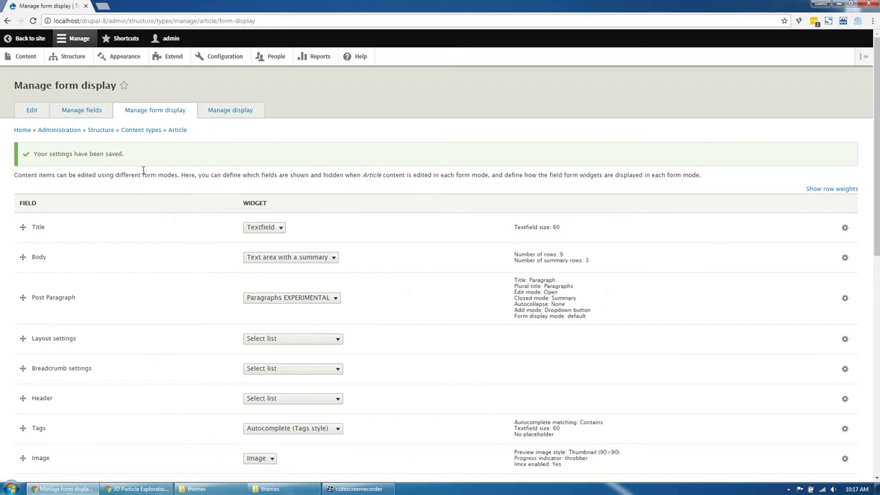
# In the Gallery paragraph type's form display, apply the Paragraph Images widget settings with Imce File Manager selection allowed and save.
pyautogui.click(129, 64)
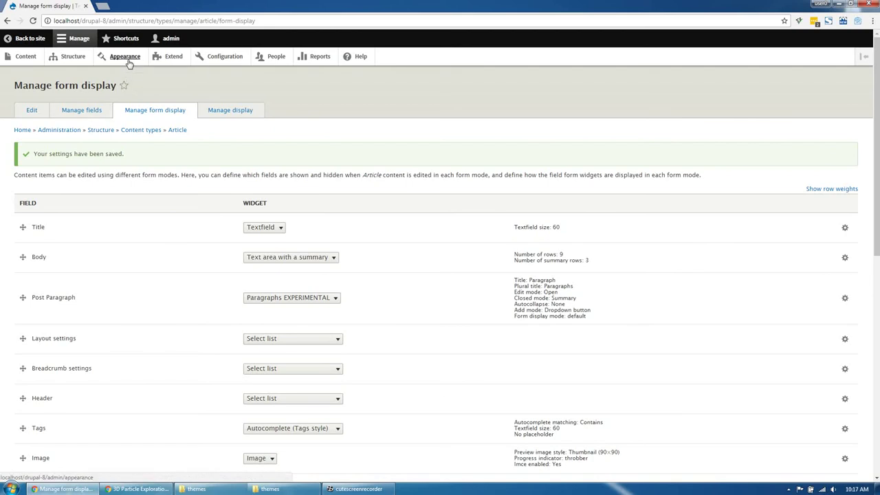
pyautogui.click(127, 61)
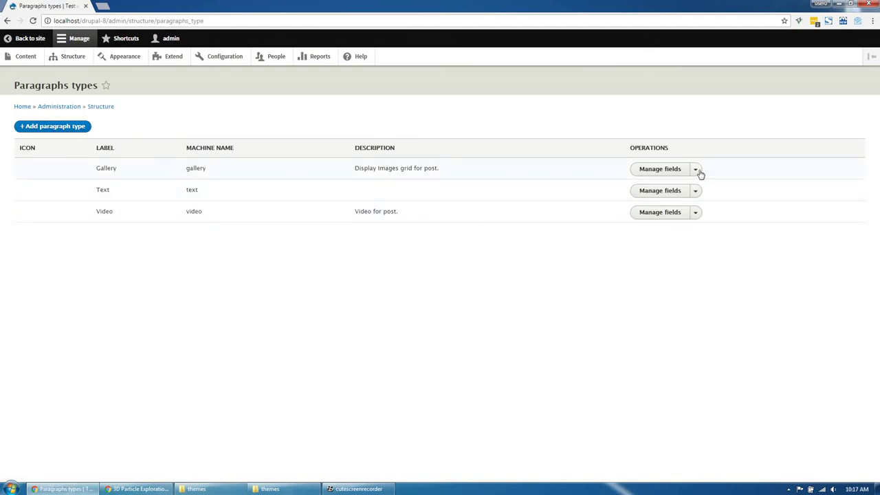
pyautogui.click(696, 170)
pyautogui.click(671, 184)
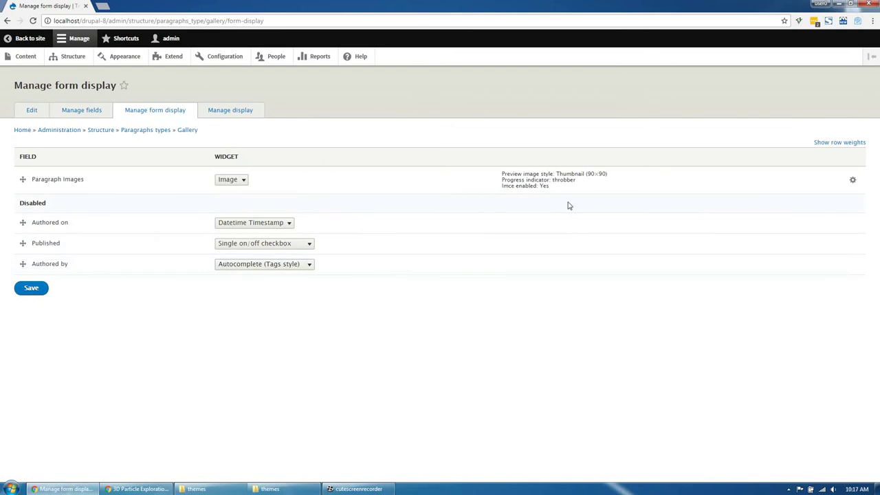
pyautogui.click(851, 181)
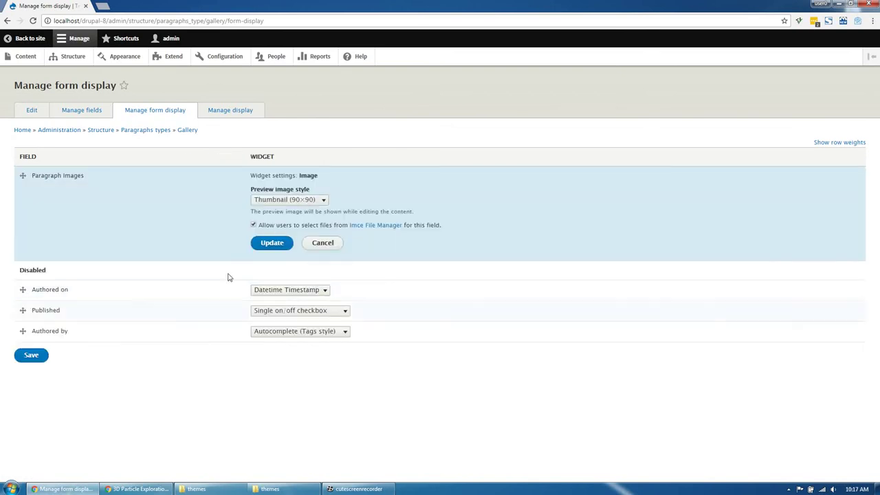
pyautogui.click(272, 242)
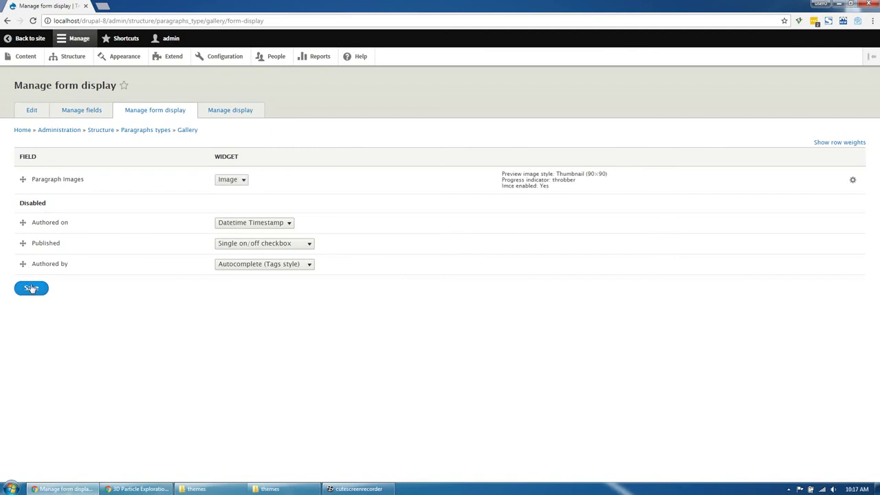
pyautogui.click(31, 288)
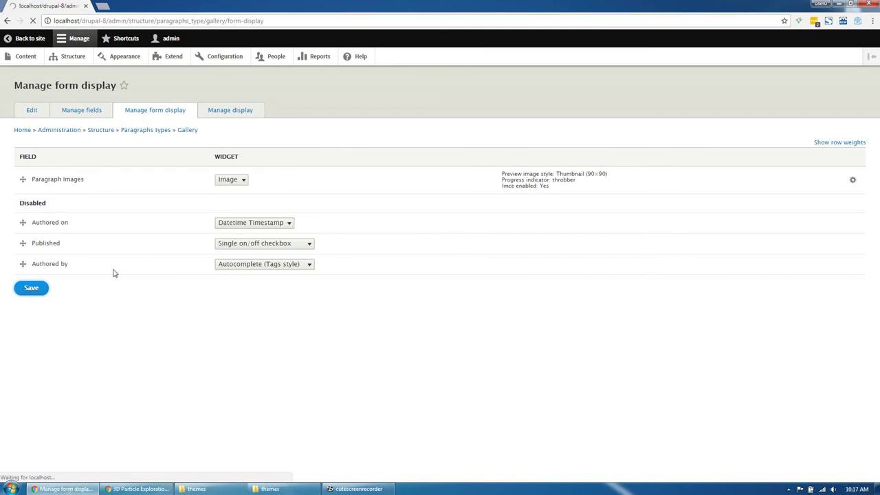
# Start a new Basic page and title it Home Page.
pyautogui.click(20, 59)
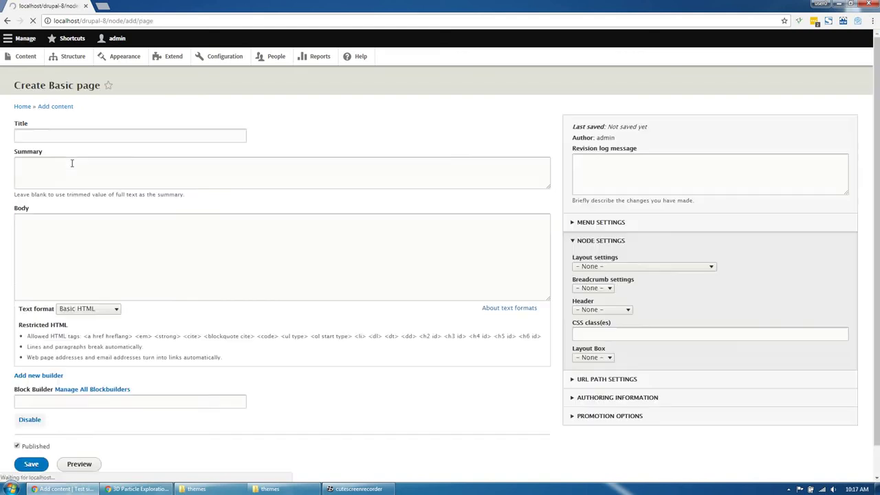
pyautogui.click(103, 140)
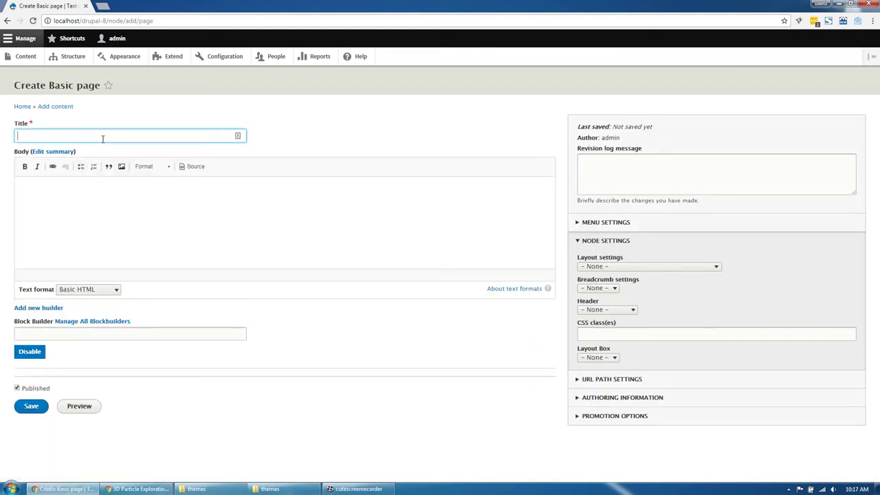
pyautogui.write('Home')
pyautogui.press('Down')
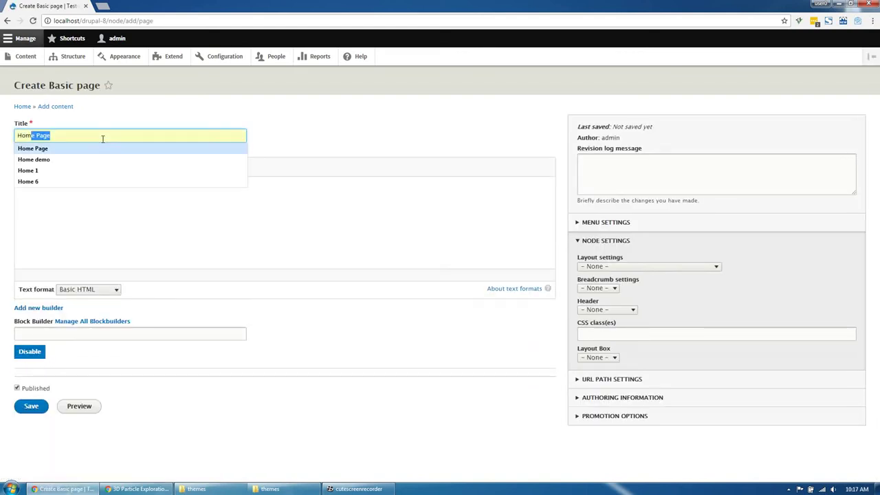
pyautogui.press('Return')
# Add a new block builder to the page with the title Home Page and machine name home_page.
pyautogui.click(33, 308)
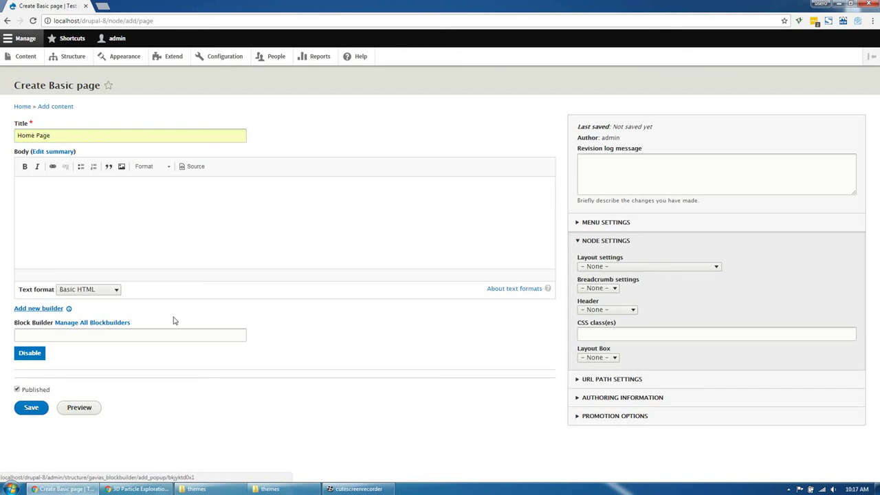
pyautogui.click(192, 242)
pyautogui.write('Hom')
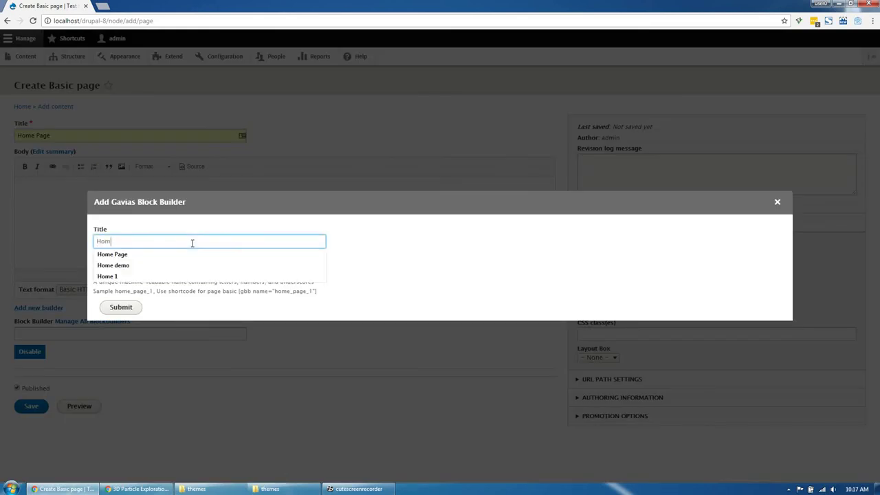
pyautogui.press('Down')
pyautogui.press('Return')
pyautogui.press('Tab')
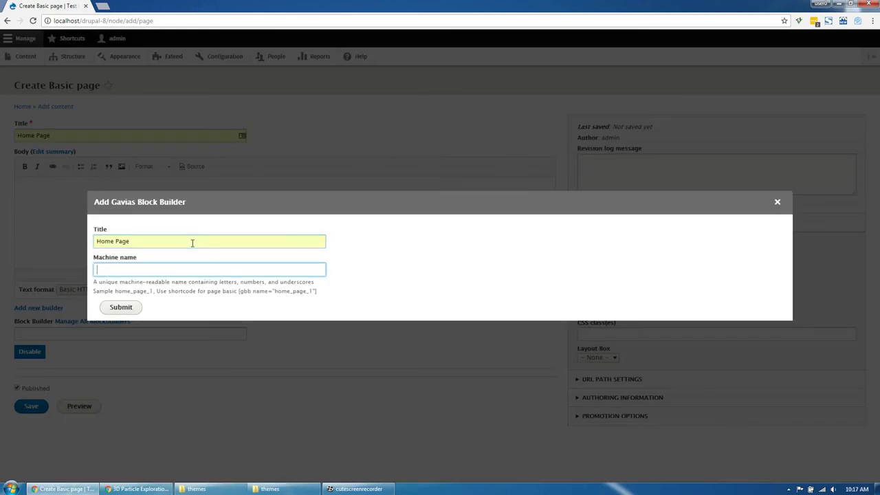
pyautogui.write('home_page')
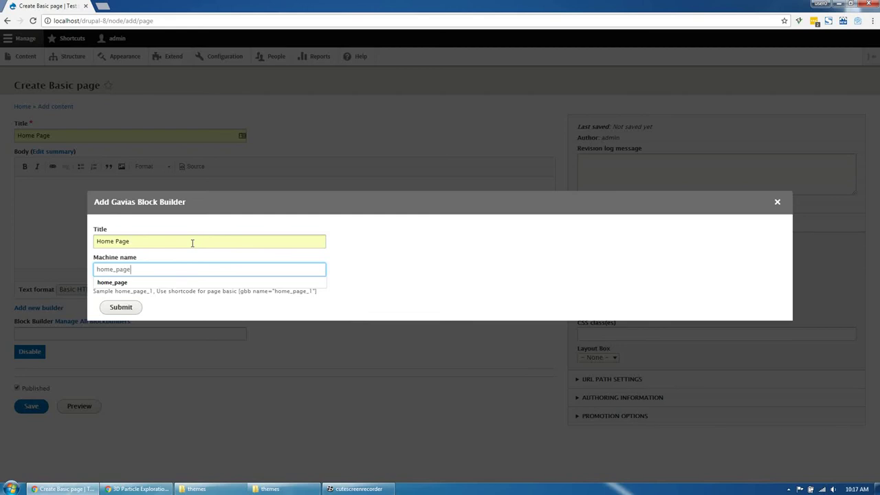
pyautogui.click(119, 309)
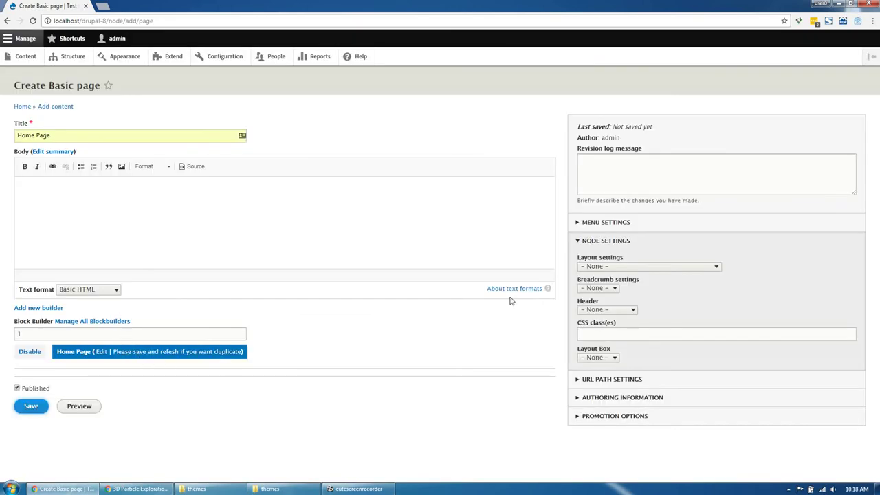
# Set the page layout to full width without sidebar for block builder, disable the breadcrumb, add CSS class hidden-title and save.
pyautogui.click(614, 267)
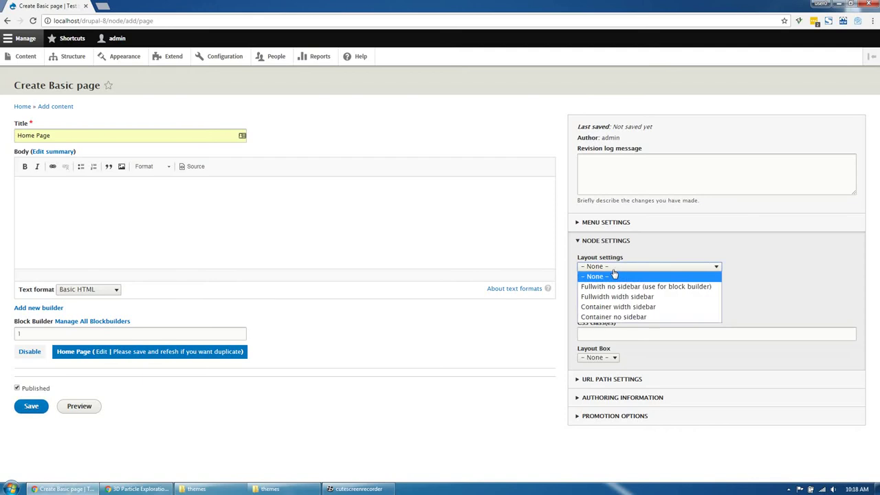
pyautogui.click(609, 287)
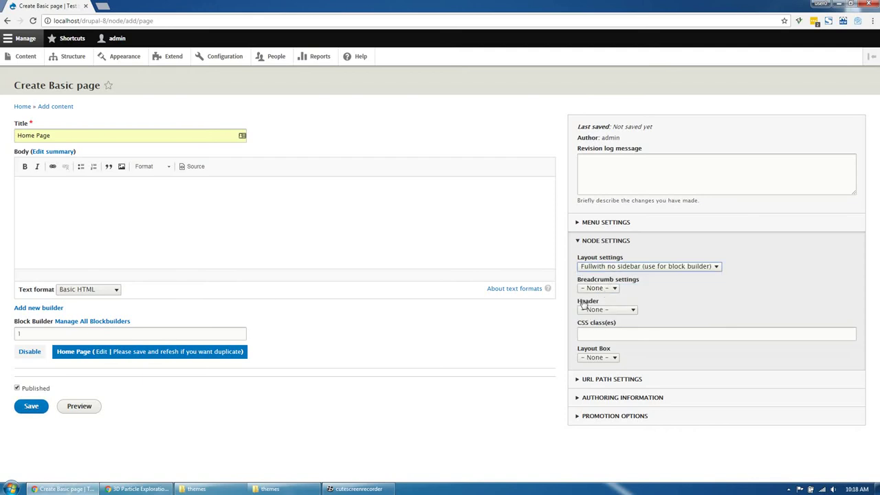
pyautogui.click(603, 289)
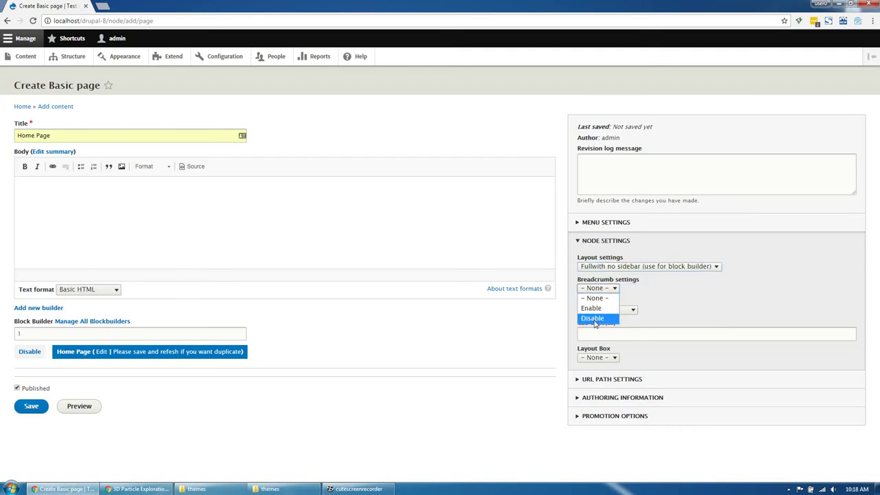
pyautogui.click(595, 318)
pyautogui.click(596, 334)
pyautogui.click(596, 347)
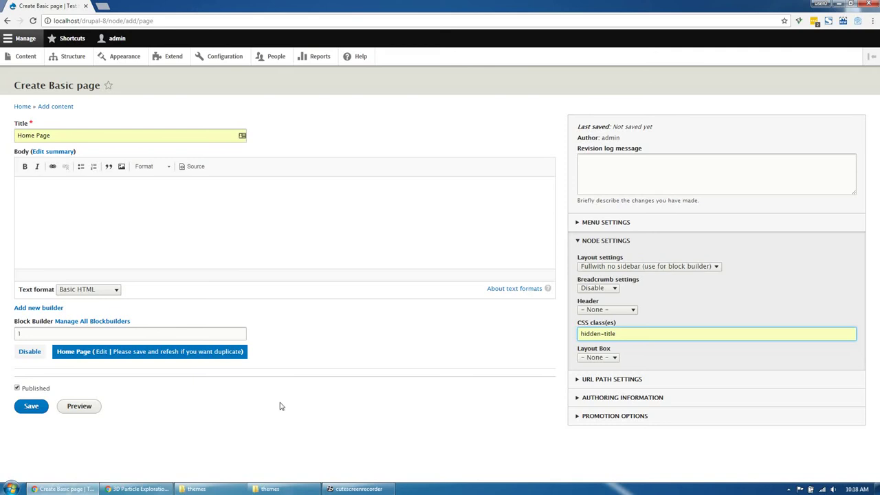
pyautogui.click(32, 407)
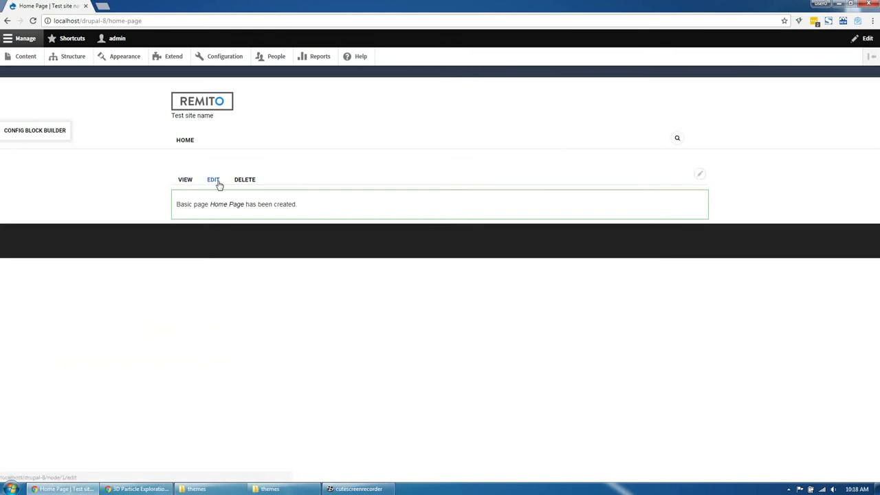
# Begin a block builder import for the Home Page and extract files_export_blockbuilder.zip into its own folder in gavias_remito_full.
pyautogui.click(214, 185)
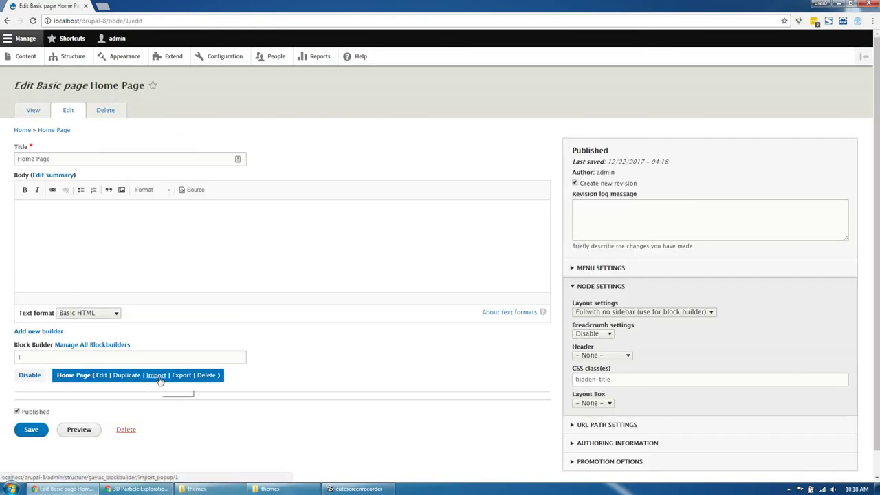
pyautogui.click(157, 376)
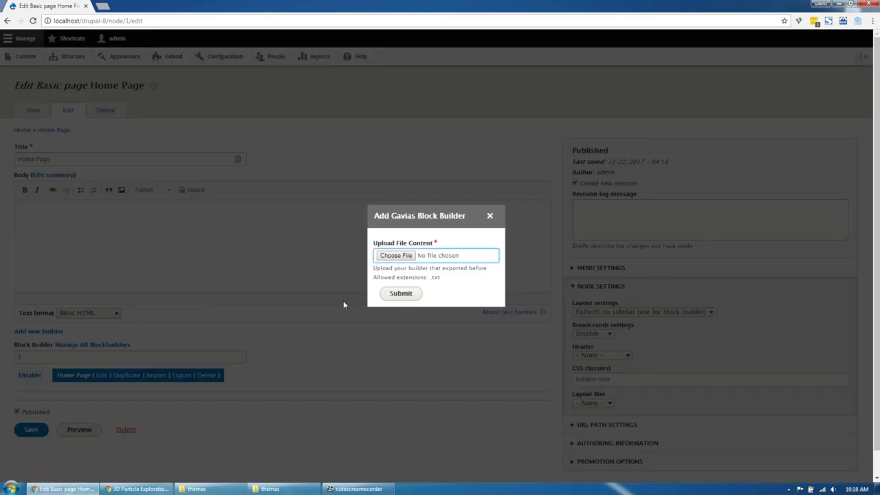
pyautogui.click(228, 487)
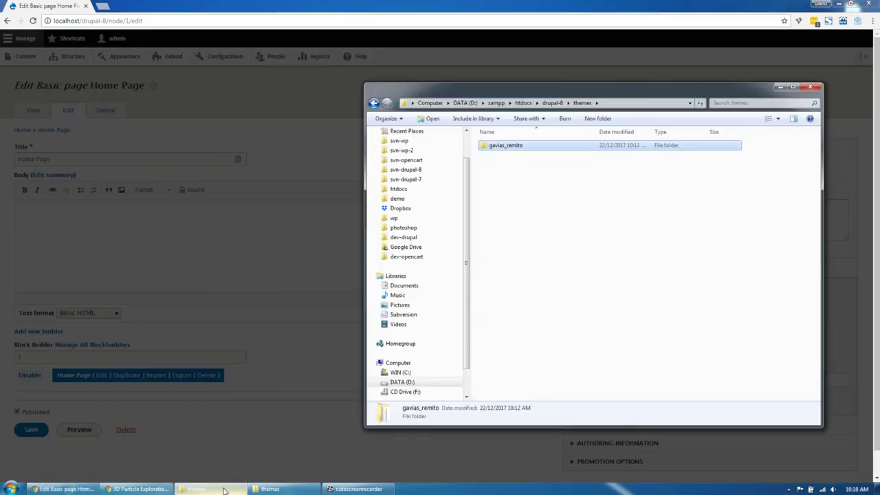
pyautogui.click(233, 488)
pyautogui.click(270, 489)
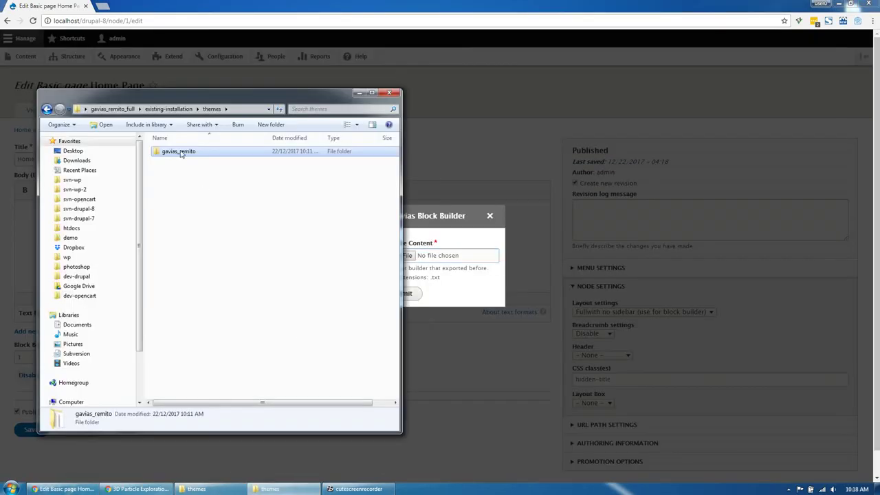
pyautogui.click(169, 109)
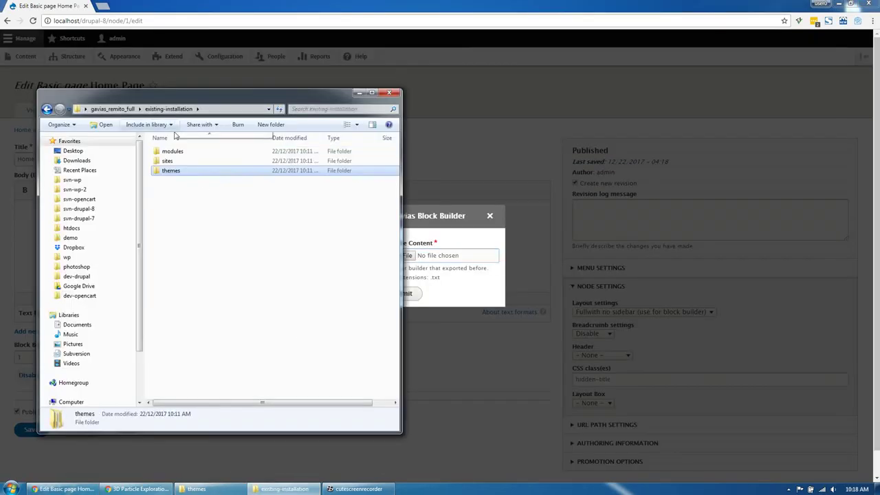
pyautogui.click(122, 110)
pyautogui.click(196, 180)
pyautogui.rightClick(196, 181)
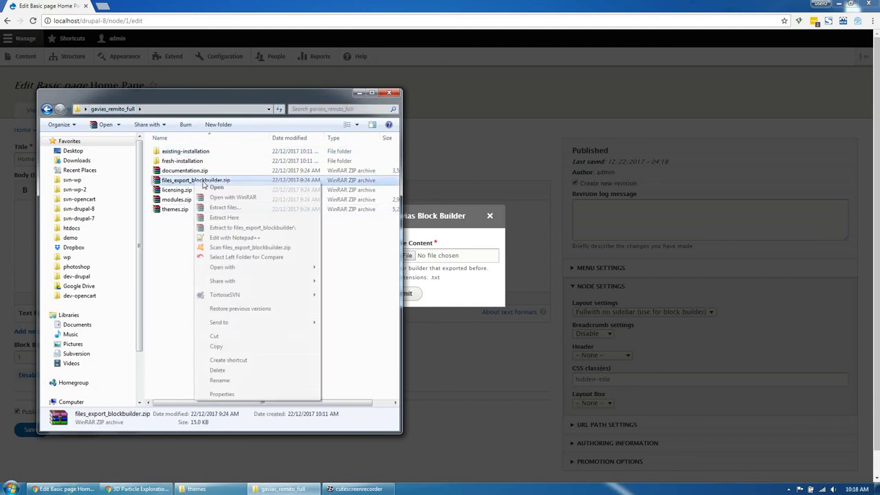
pyautogui.click(219, 227)
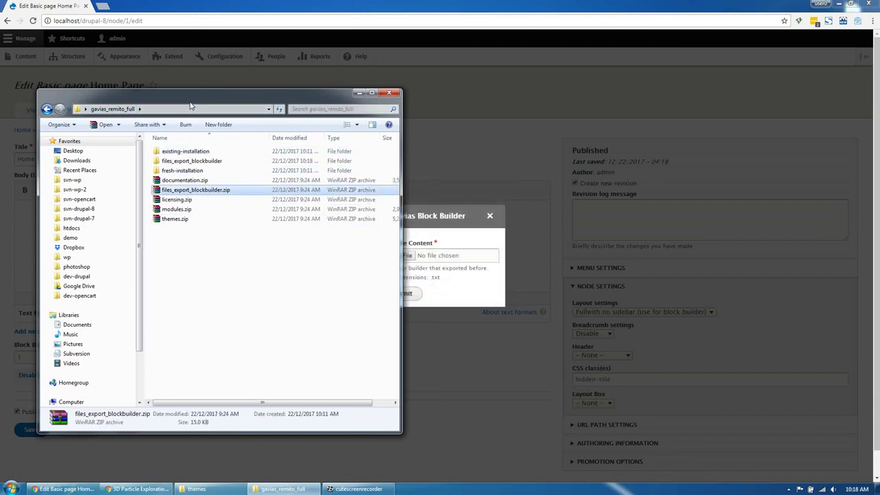
# Import home-1.txt from the extracted files_export_blockbuilder folder into the Home Page block builder and save the page.
pyautogui.moveTo(192, 106); pyautogui.dragTo(681, 122)
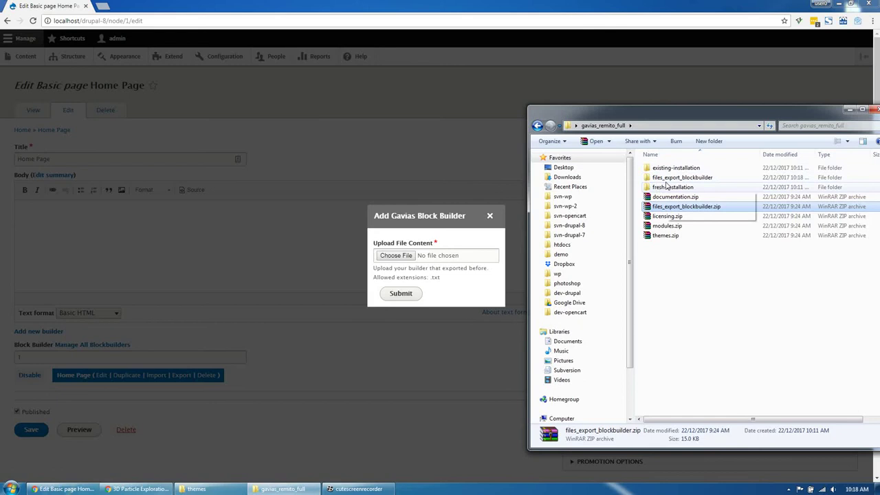
pyautogui.click(667, 180)
pyautogui.doubleClick(668, 178)
pyautogui.doubleClick(669, 170)
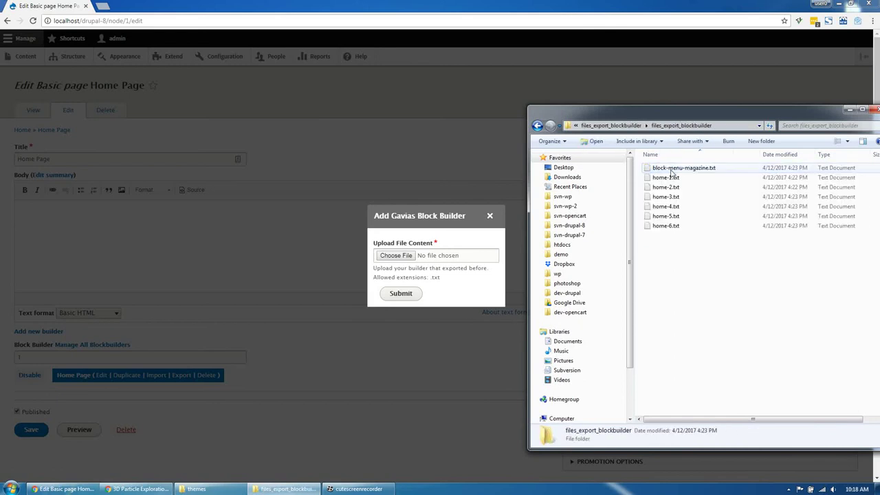
pyautogui.moveTo(668, 178); pyautogui.dragTo(410, 256)
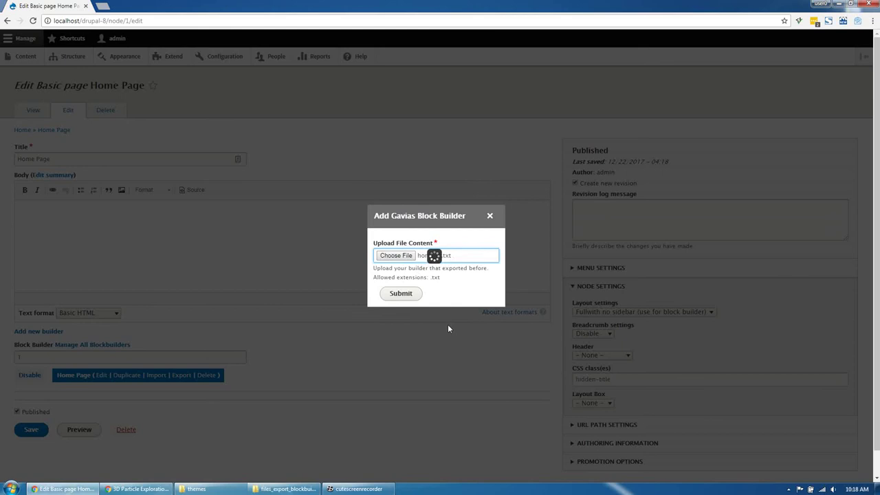
pyautogui.click(403, 295)
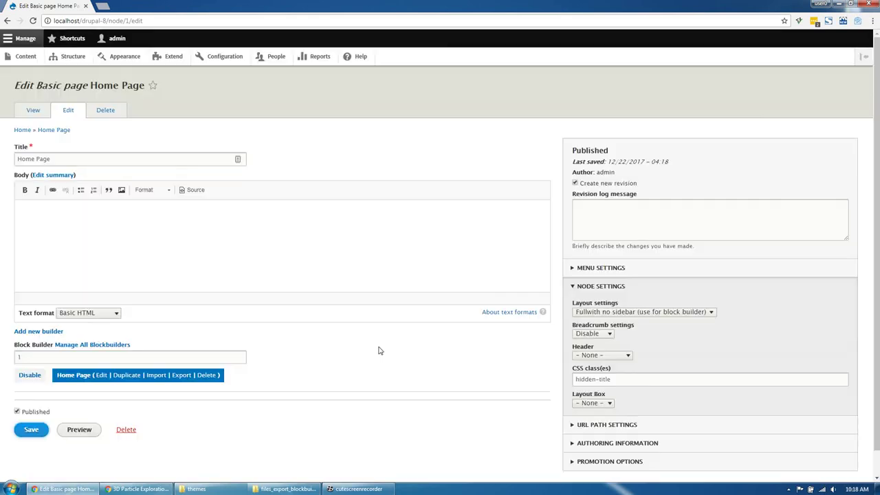
pyautogui.click(32, 429)
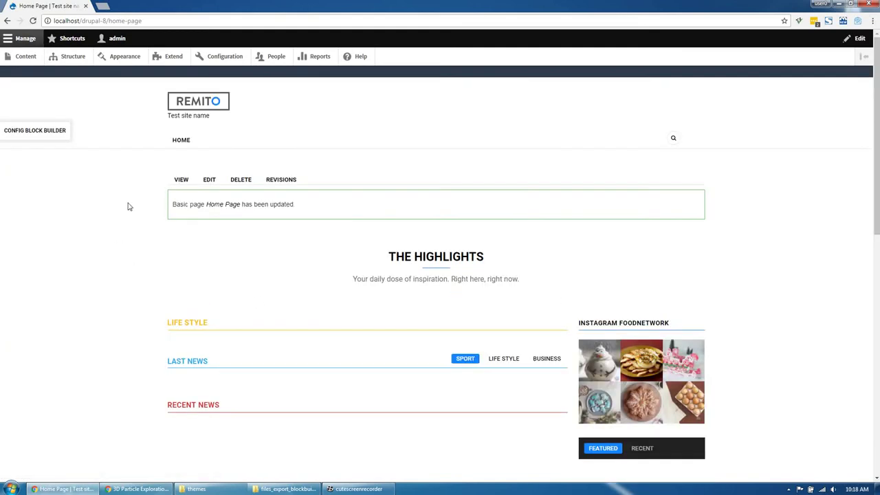
# Review the imported Home Page layout and check the page's node path in its edit address.
pyautogui.scroll(-8, 375, 373)
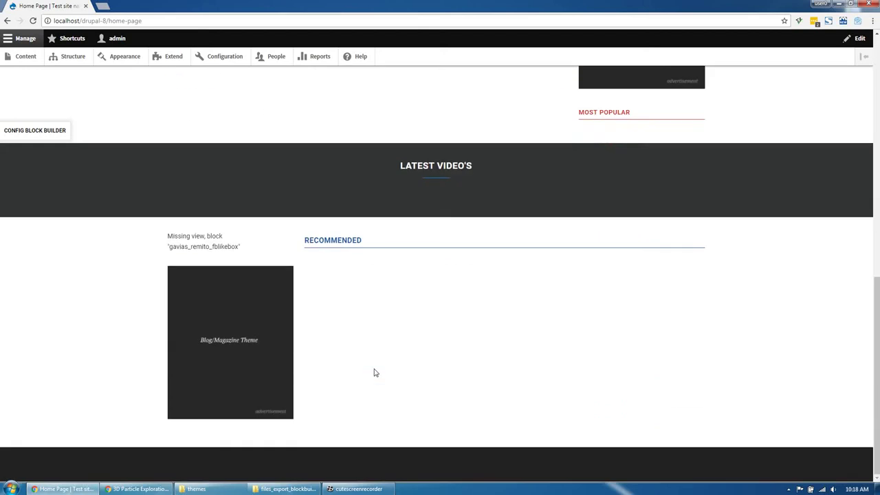
pyautogui.scroll(10, 374, 372)
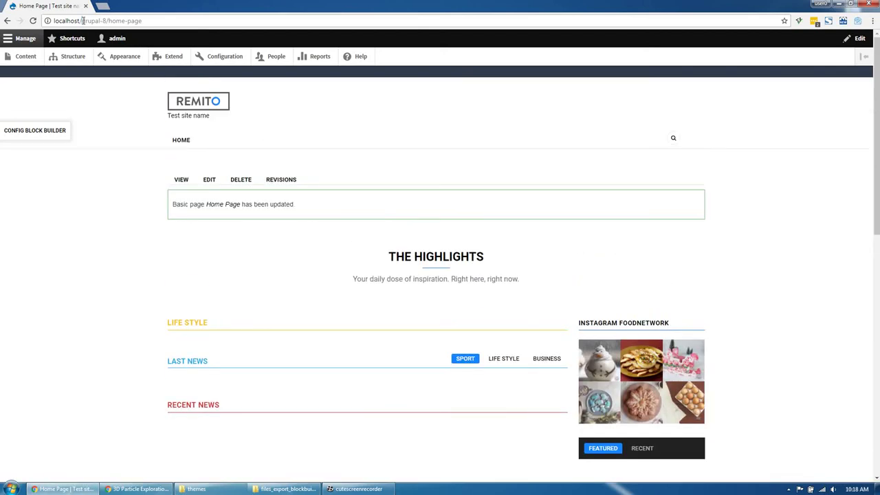
pyautogui.moveTo(83, 21); pyautogui.dragTo(107, 21)
pyautogui.press('End')
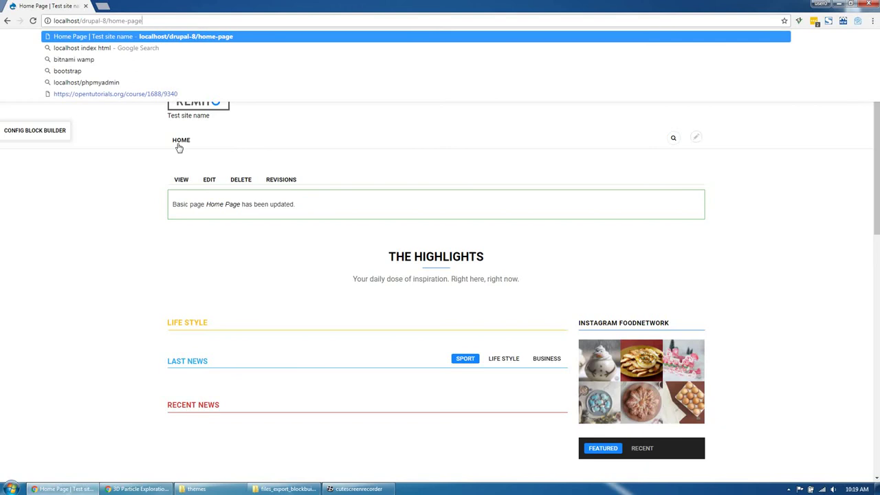
pyautogui.click(213, 181)
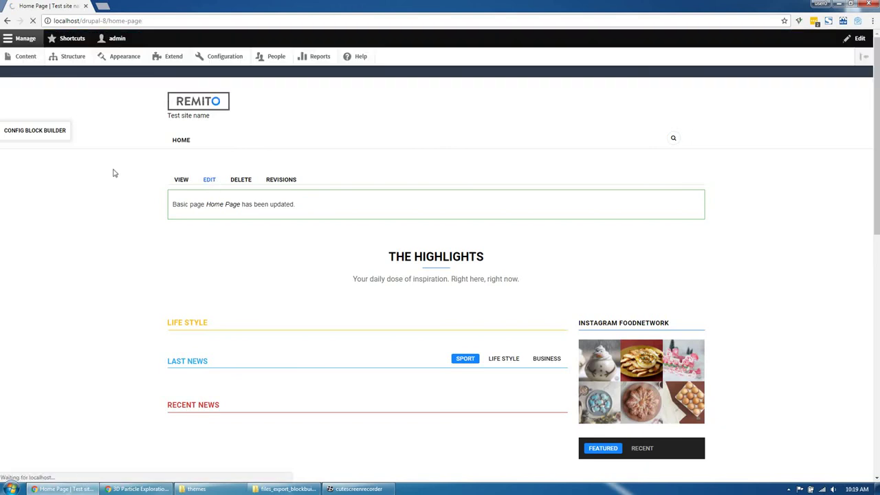
pyautogui.moveTo(108, 21); pyautogui.dragTo(131, 20)
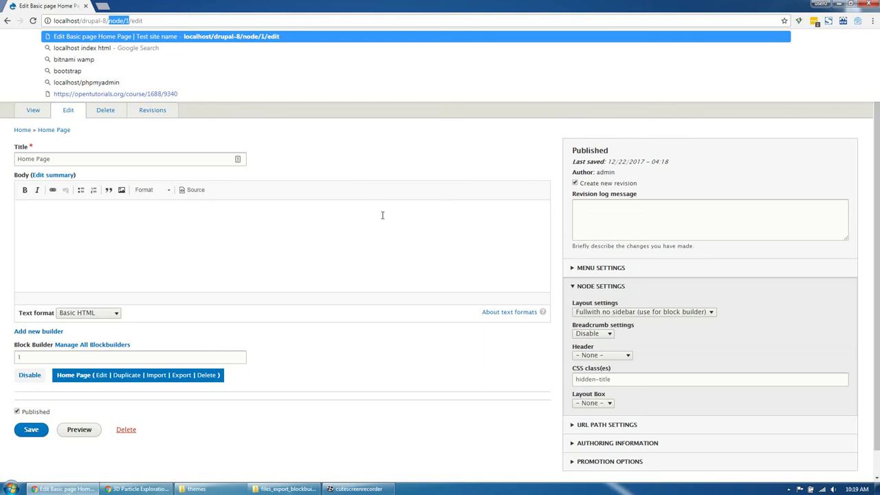
pyautogui.click(400, 195)
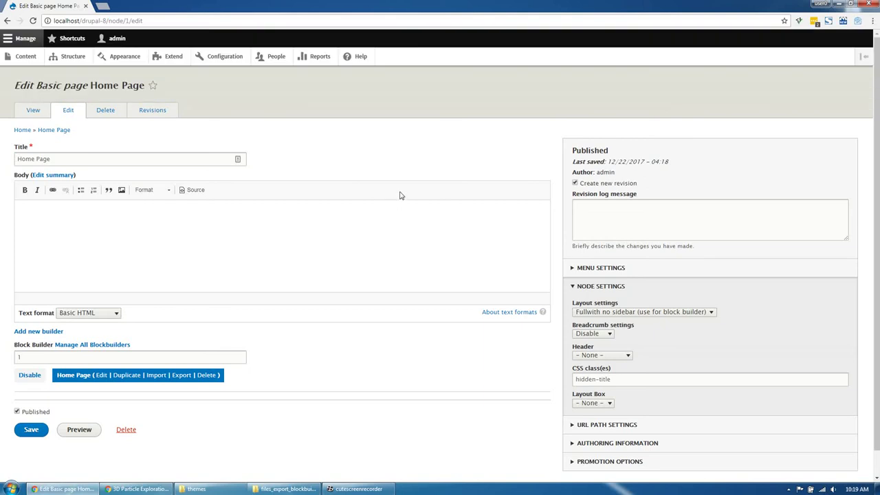
# In the basic site settings, set the default front page to /node/1 and save the configuration.
pyautogui.click(229, 60)
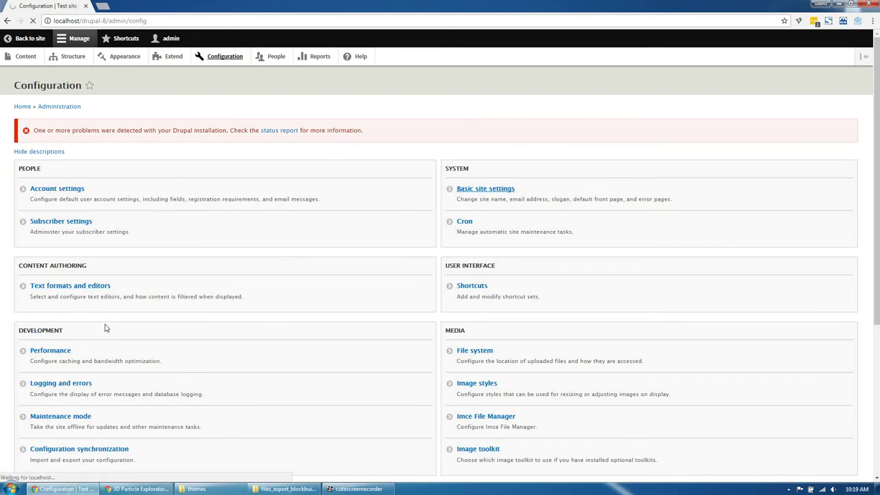
pyautogui.tripleClick(145, 285)
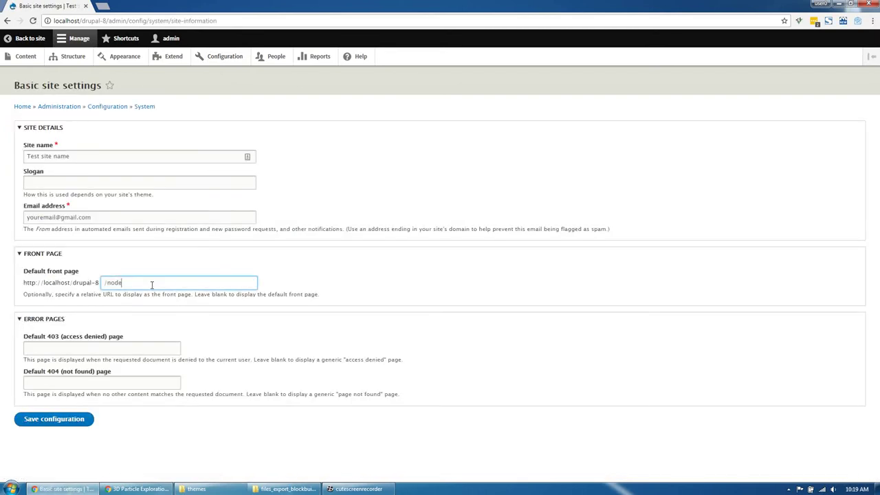
pyautogui.write('node/1')
pyautogui.write('/')
pyautogui.click(69, 422)
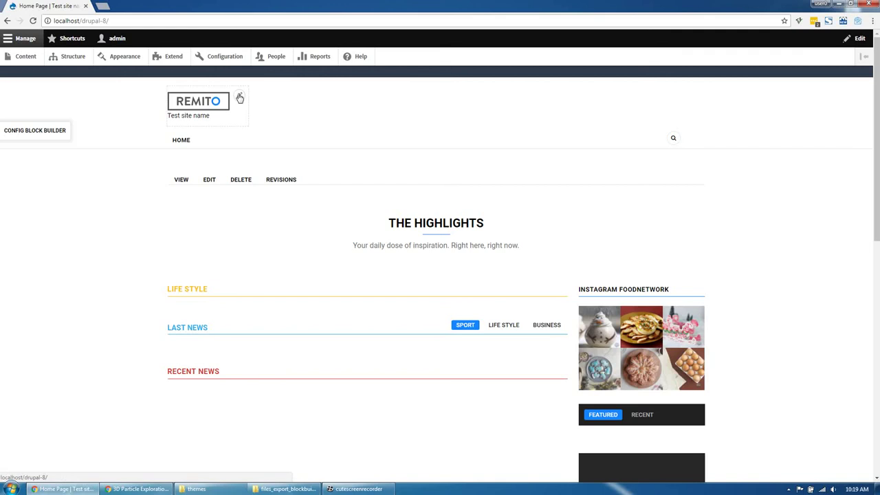
# Configure the Site branding block to hide the site name and site slogan, and save the block.
pyautogui.click(239, 96)
pyautogui.click(298, 180)
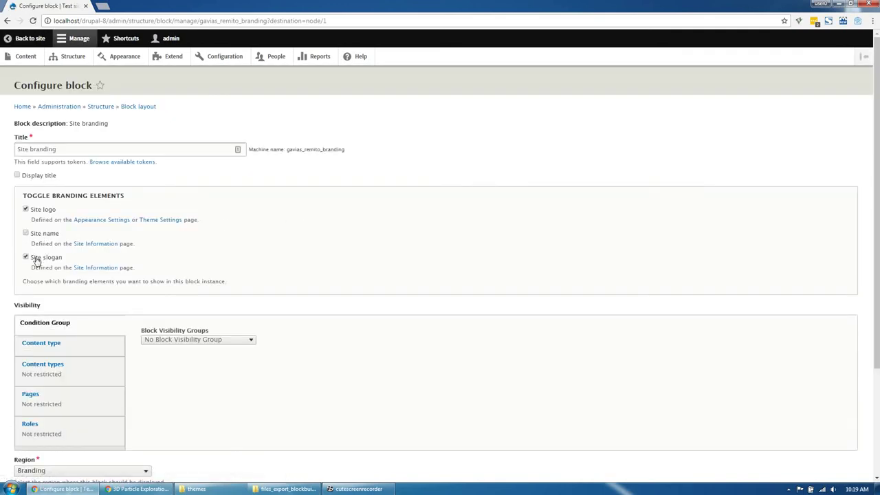
pyautogui.click(37, 259)
pyautogui.scroll(-3, 65, 417)
pyautogui.click(40, 431)
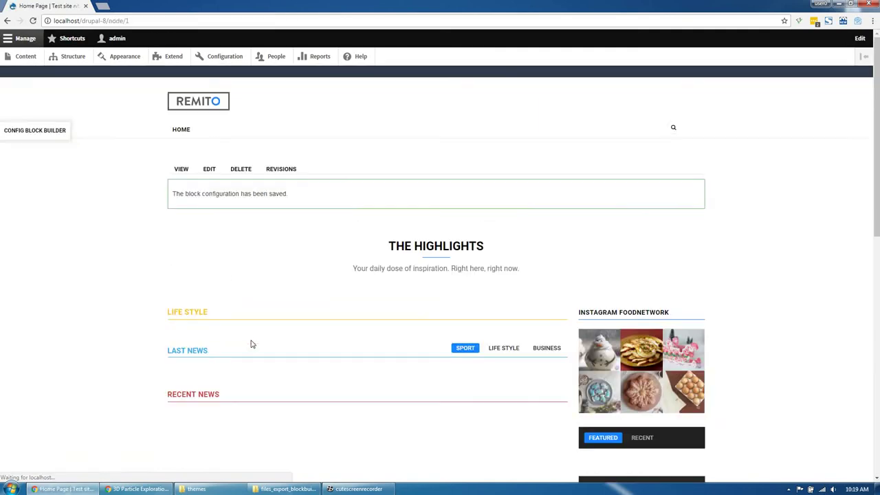
# Review the home page, start a new Article and check which Category options its form offers.
pyautogui.scroll(-2, 110, 345)
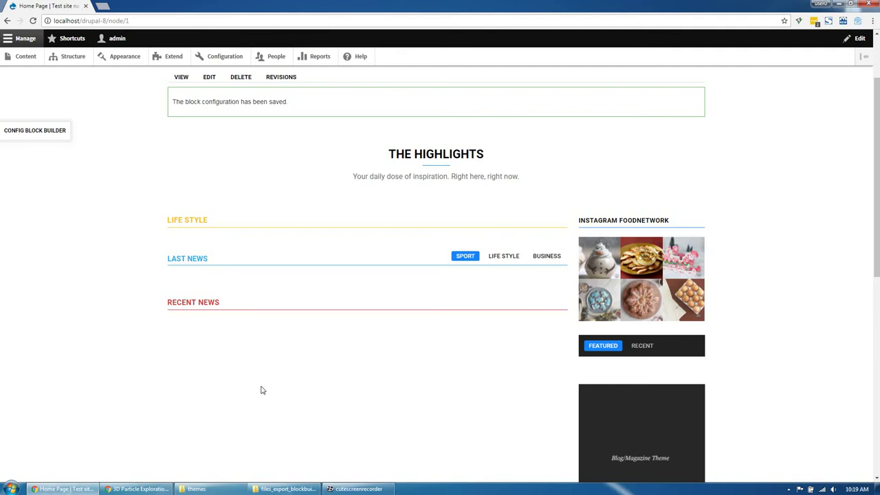
pyautogui.scroll(2, 197, 327)
pyautogui.click(26, 56)
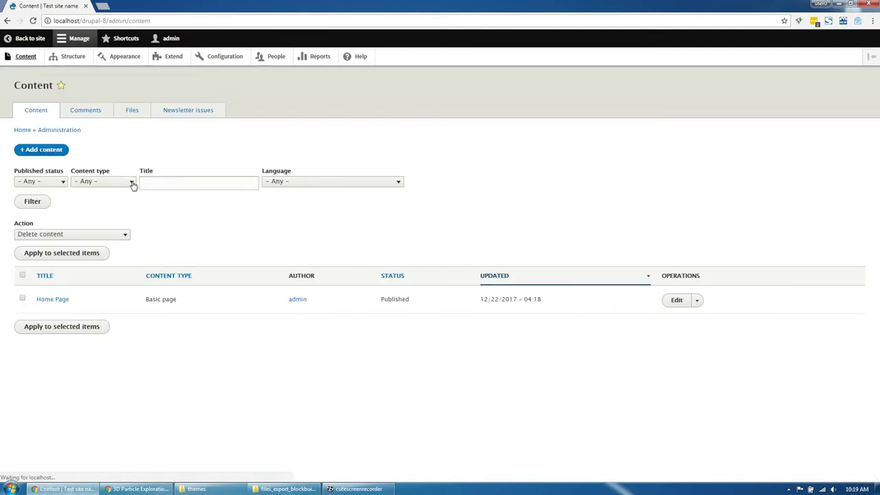
pyautogui.click(44, 156)
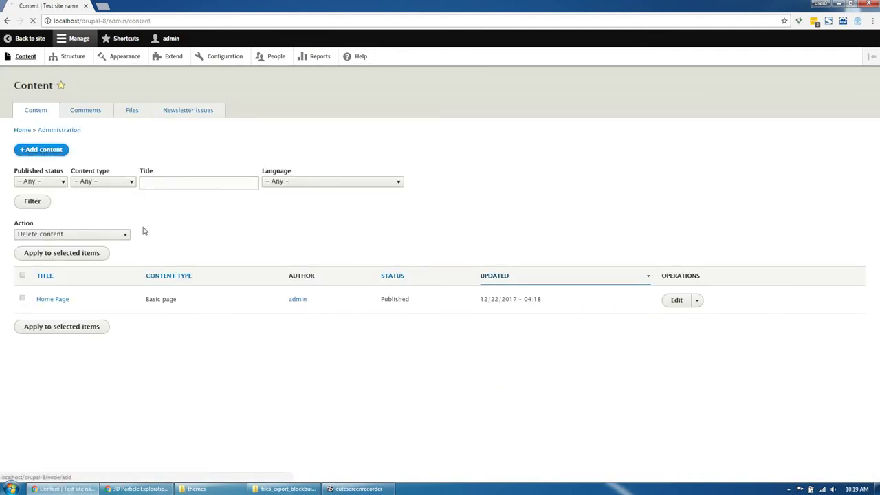
pyautogui.click(47, 139)
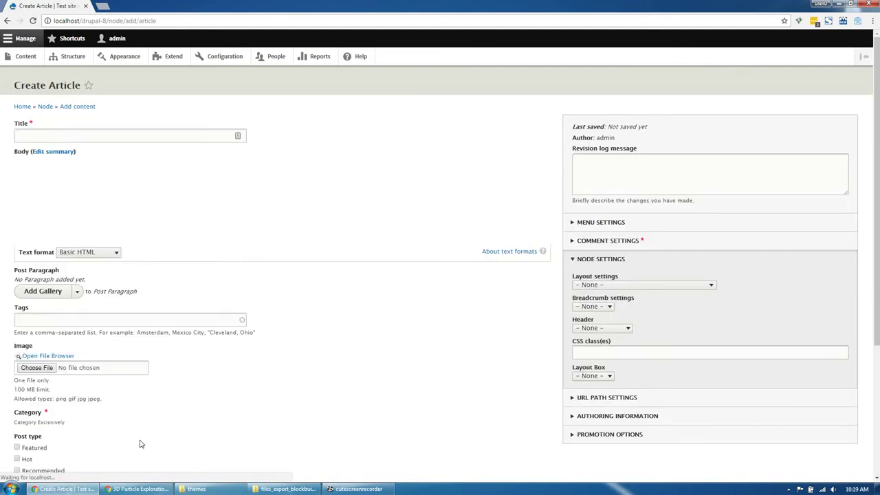
pyautogui.click(120, 490)
pyautogui.click(119, 490)
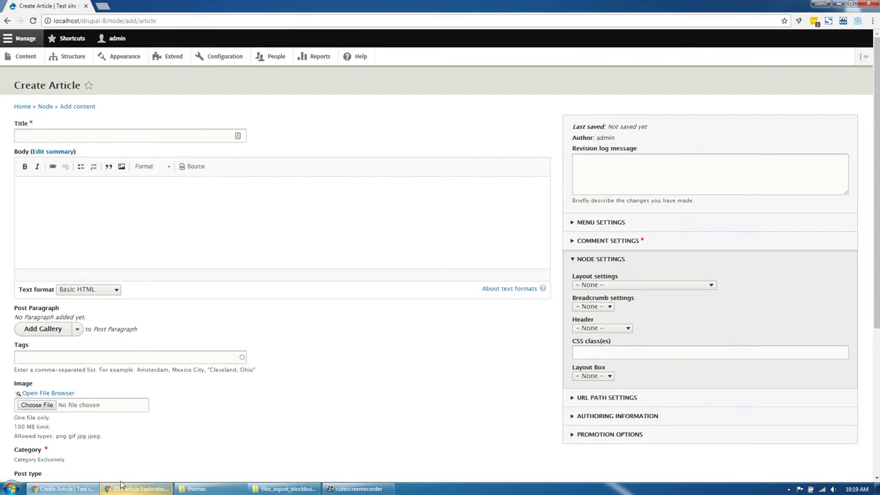
pyautogui.scroll(-2, 45, 371)
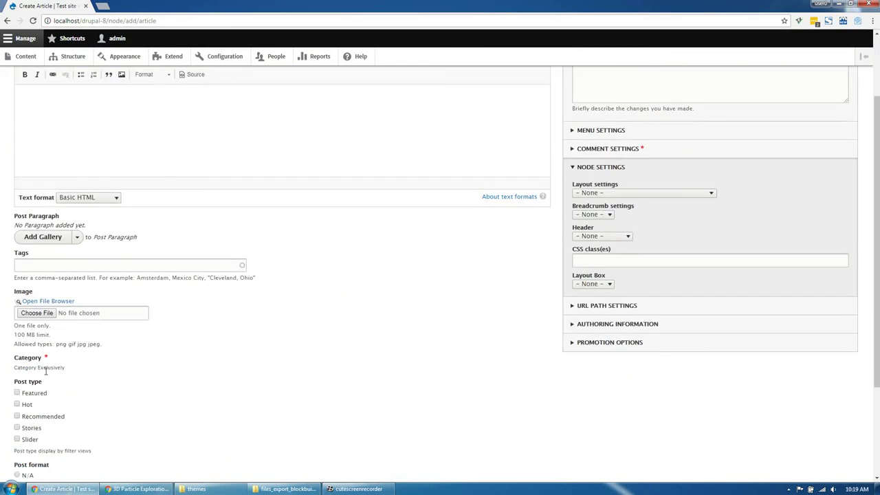
pyautogui.moveTo(50, 370); pyautogui.dragTo(64, 372)
pyautogui.click(88, 387)
pyautogui.scroll(3, 106, 396)
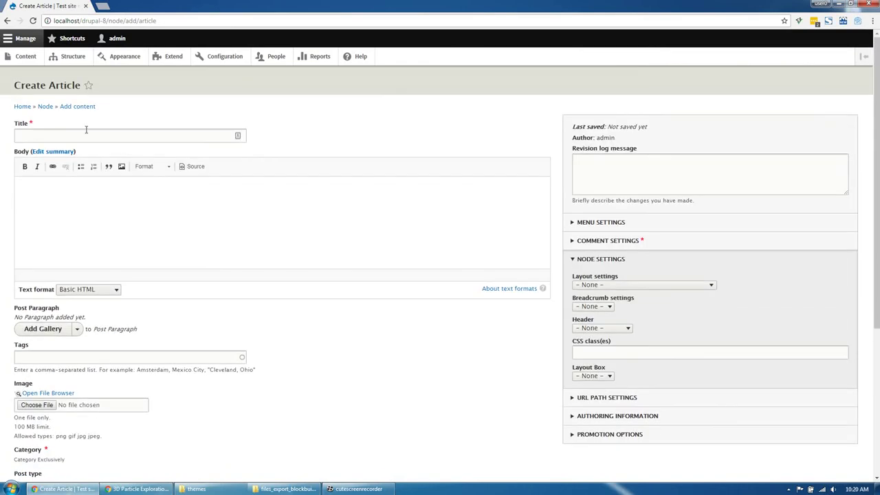
# Add the term Sport to the Category taxonomy vocabulary and save it.
pyautogui.click(83, 60)
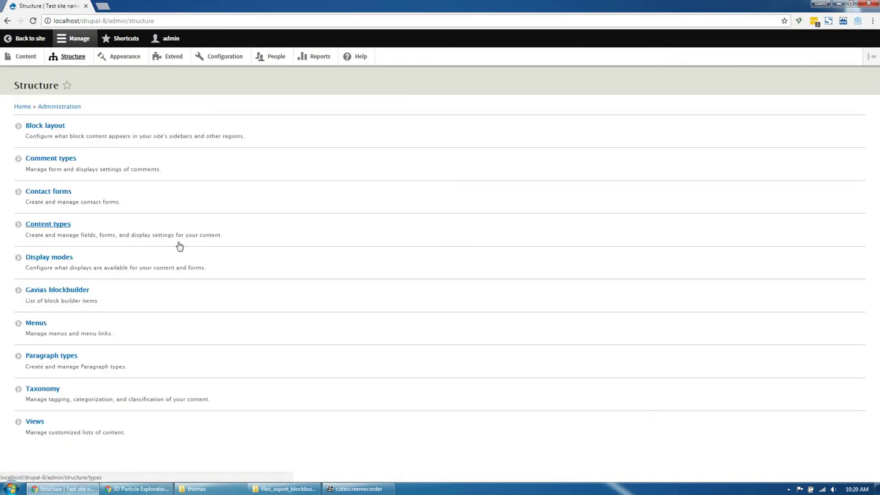
pyautogui.click(39, 389)
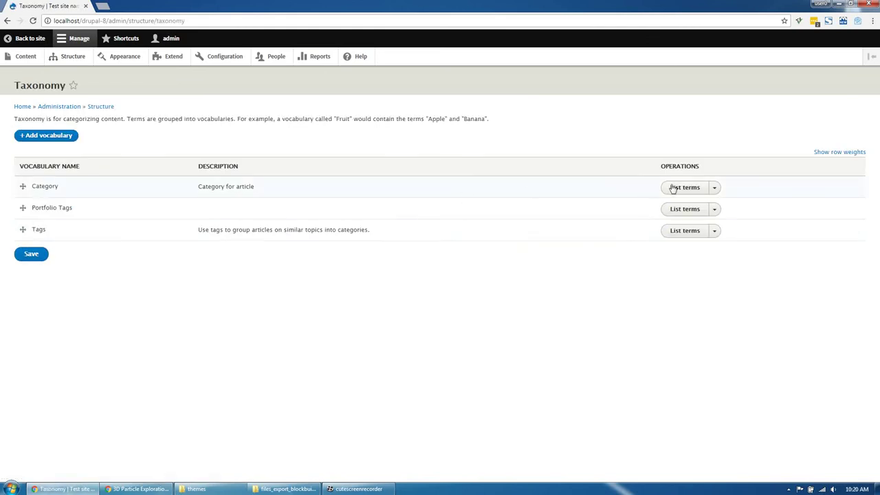
pyautogui.click(672, 188)
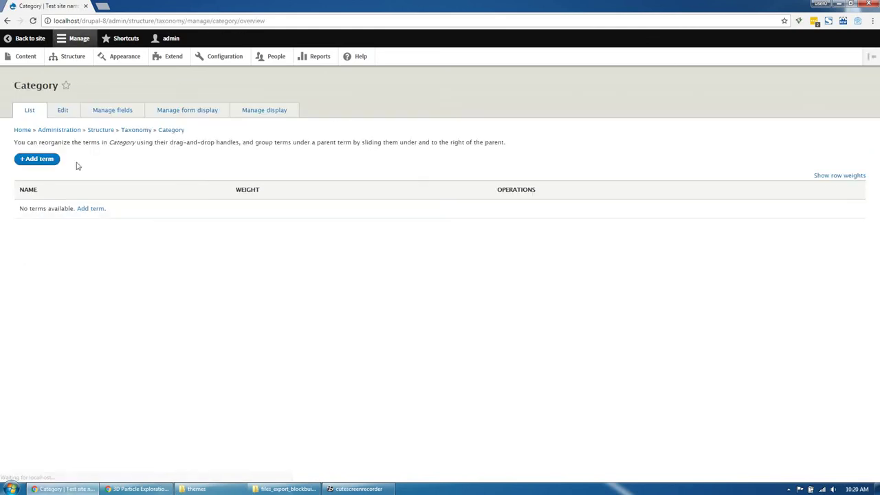
pyautogui.click(90, 208)
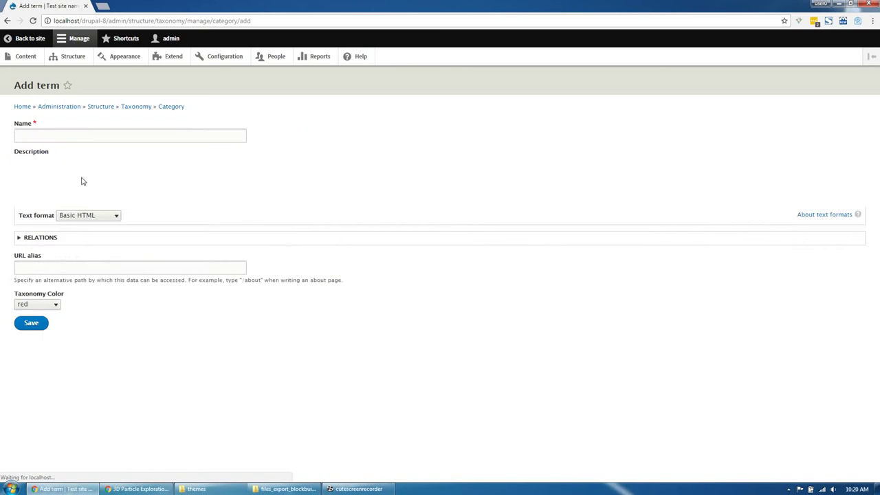
pyautogui.click(89, 135)
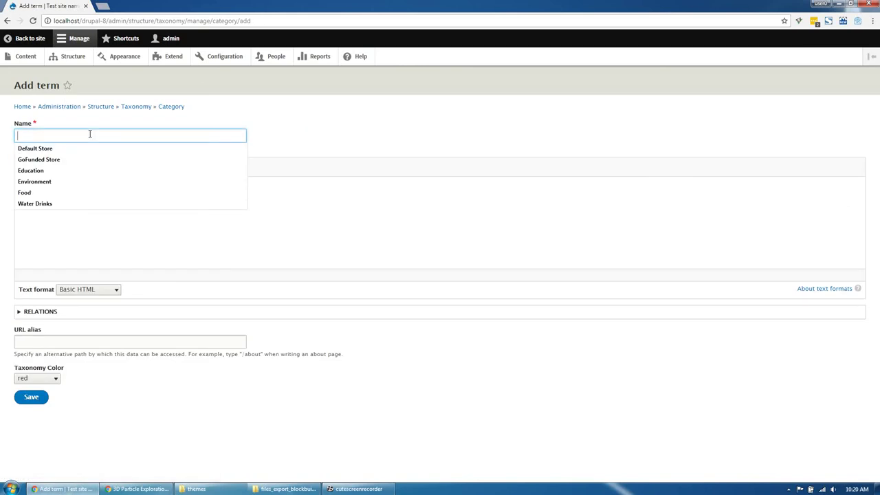
pyautogui.write('Sport')
pyautogui.click(65, 149)
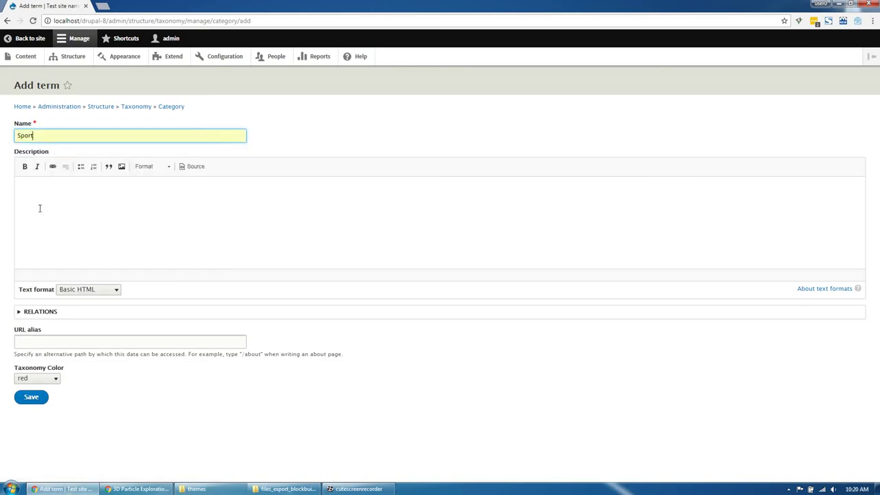
pyautogui.click(31, 400)
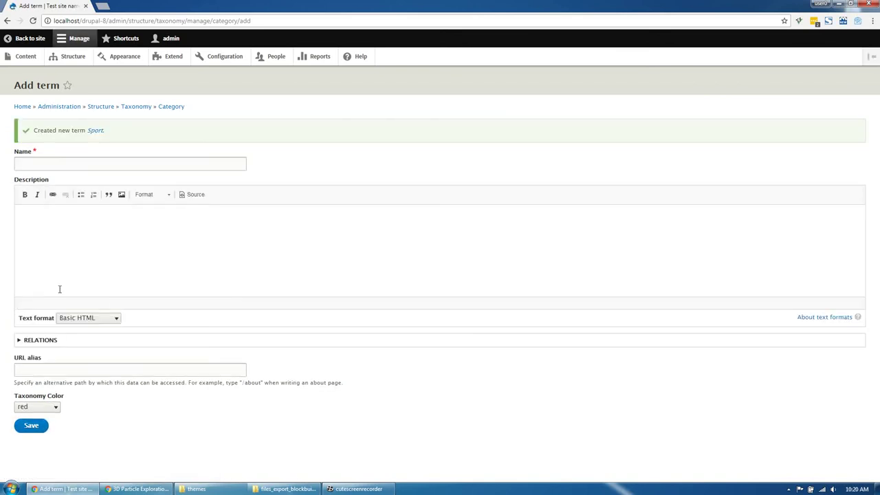
# Add the term LIFE STYLE to the Category vocabulary and save it.
pyautogui.click(59, 165)
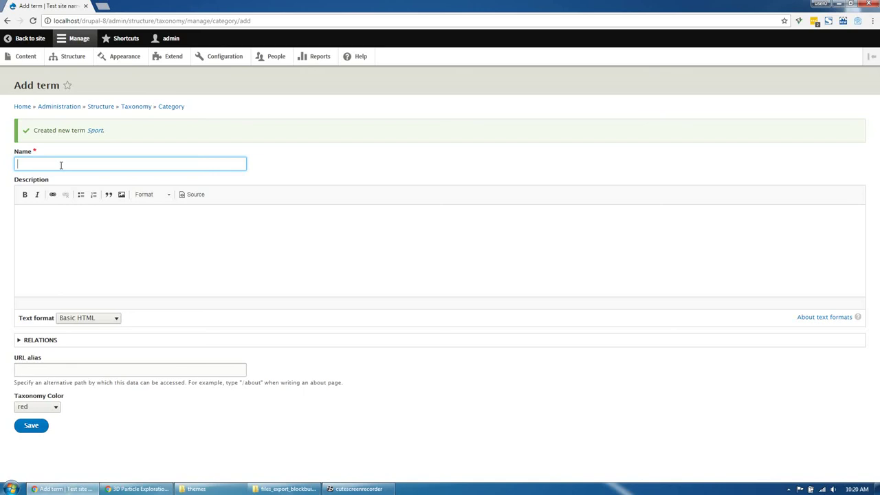
pyautogui.write('l')
pyautogui.click(55, 177)
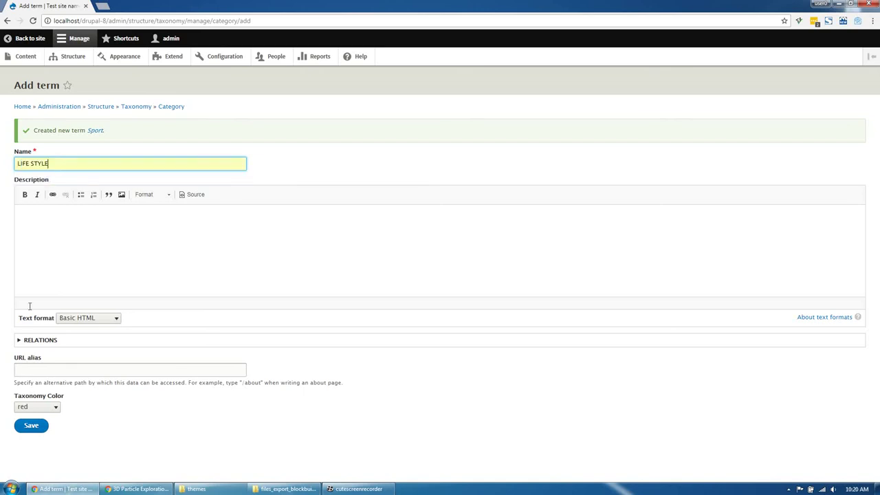
pyautogui.click(29, 426)
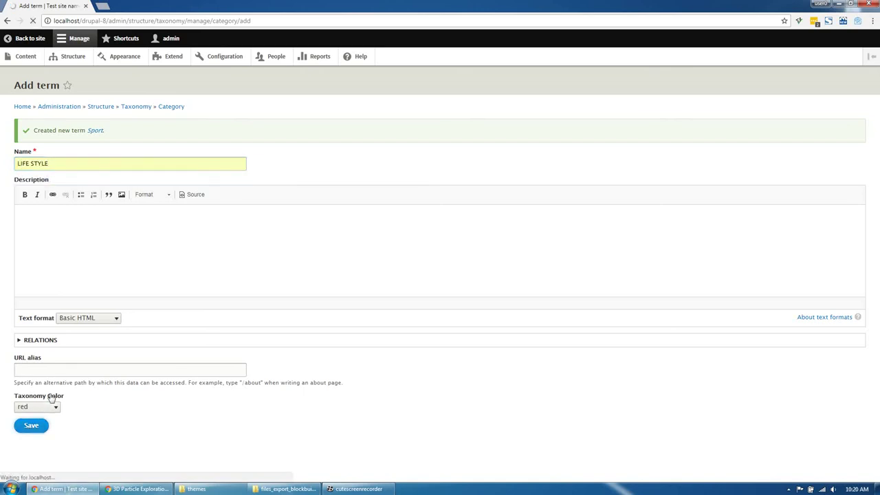
# Add the term BUSINESS to the Category vocabulary with the taxonomy color blue and save it.
pyautogui.click(70, 162)
pyautogui.write('BUSINESS')
pyautogui.click(57, 177)
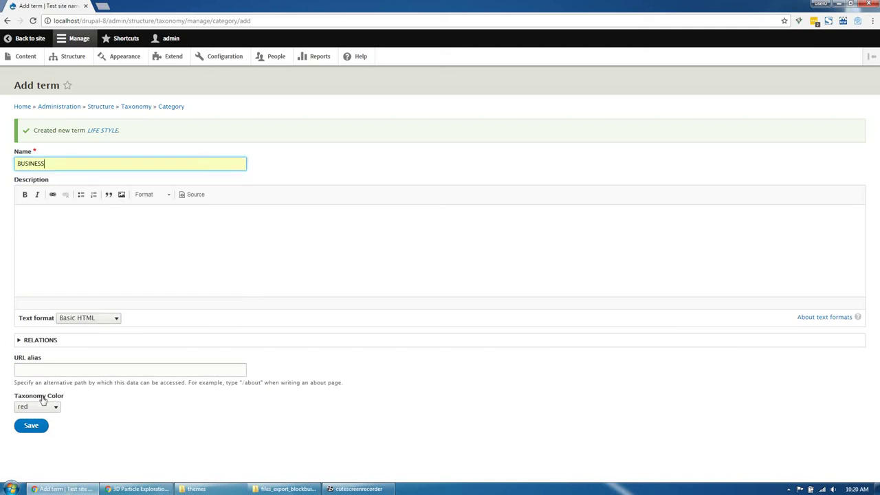
pyautogui.click(36, 407)
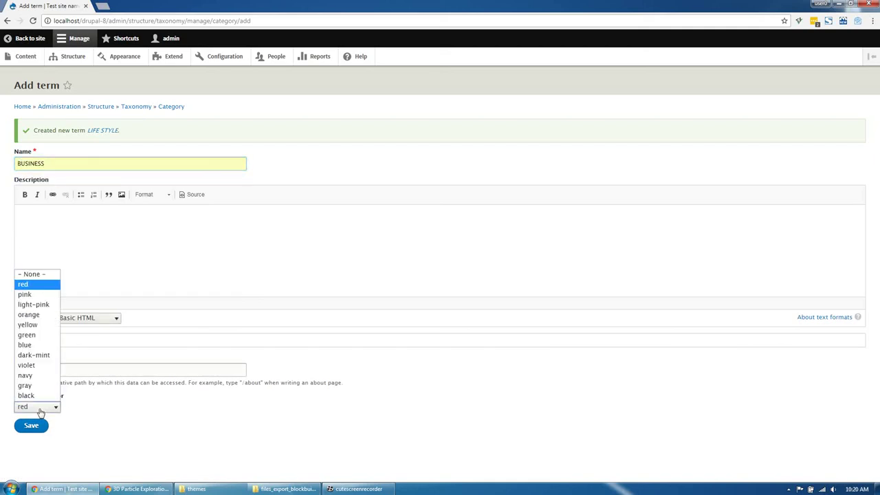
pyautogui.click(28, 345)
pyautogui.click(31, 424)
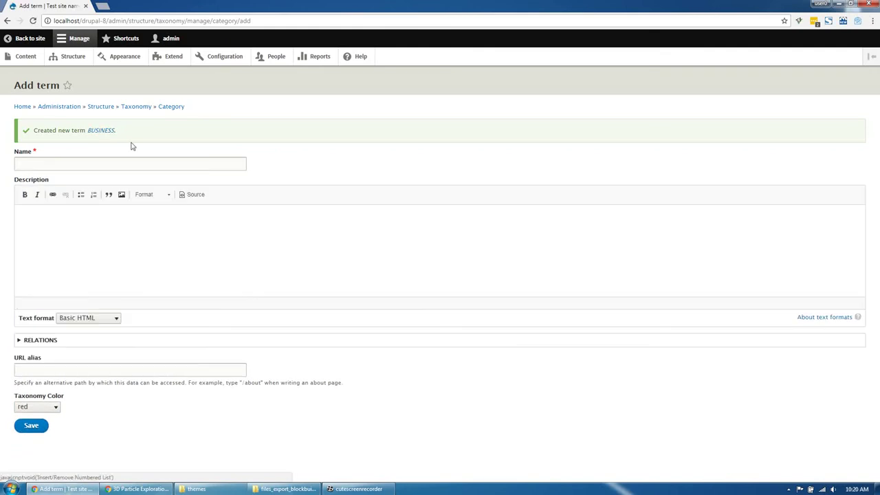
# Return to the Category term list and set the LIFE STYLE term's taxonomy color to pink.
pyautogui.click(169, 110)
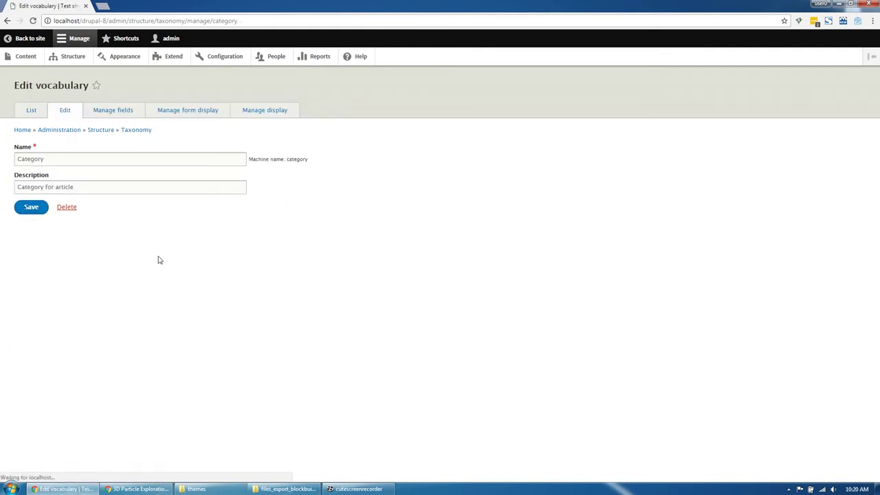
pyautogui.click(36, 114)
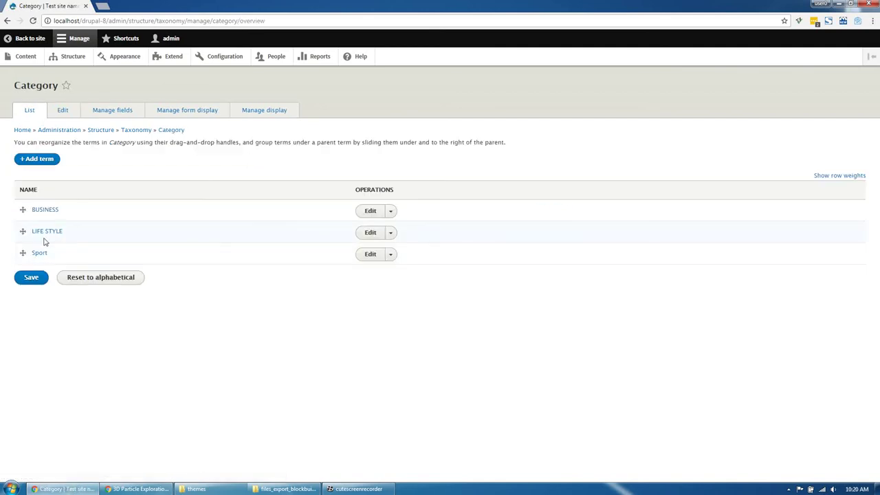
pyautogui.click(372, 233)
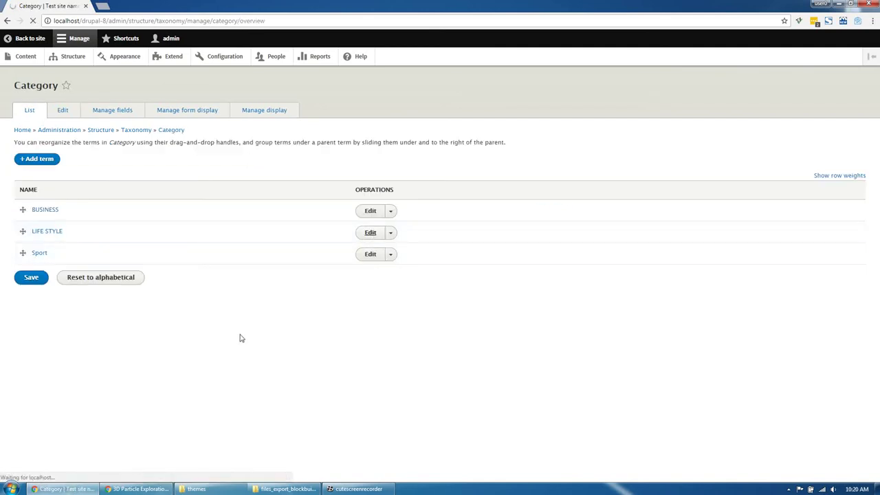
pyautogui.click(33, 404)
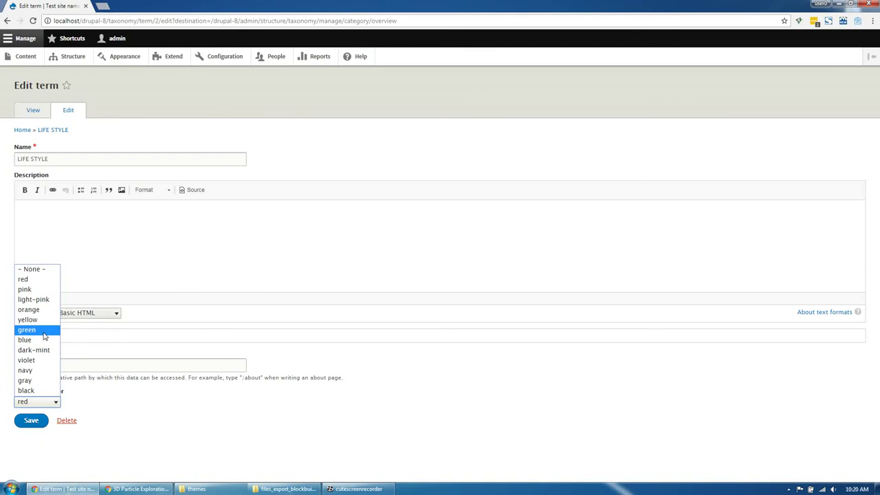
pyautogui.click(31, 289)
pyautogui.press('Return')
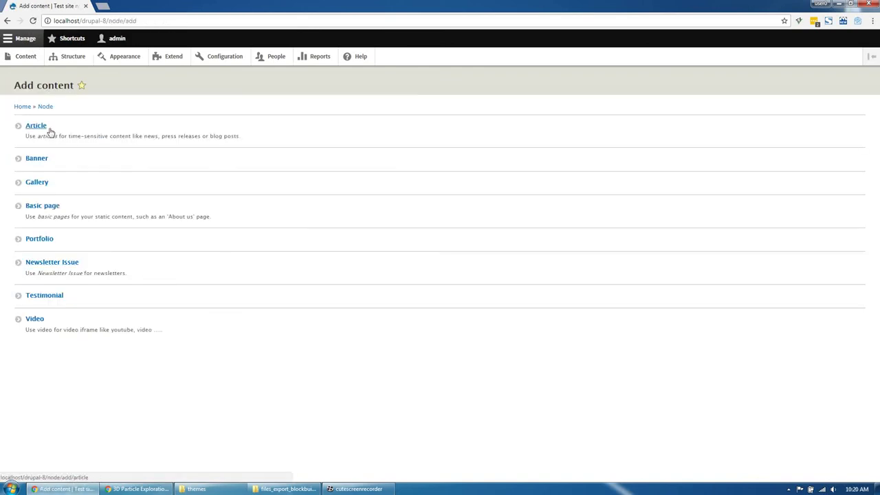
# Start a new Article and title it "Creative SVG Strokes Animation", copying the title from the Codrops home page.
pyautogui.click(55, 132)
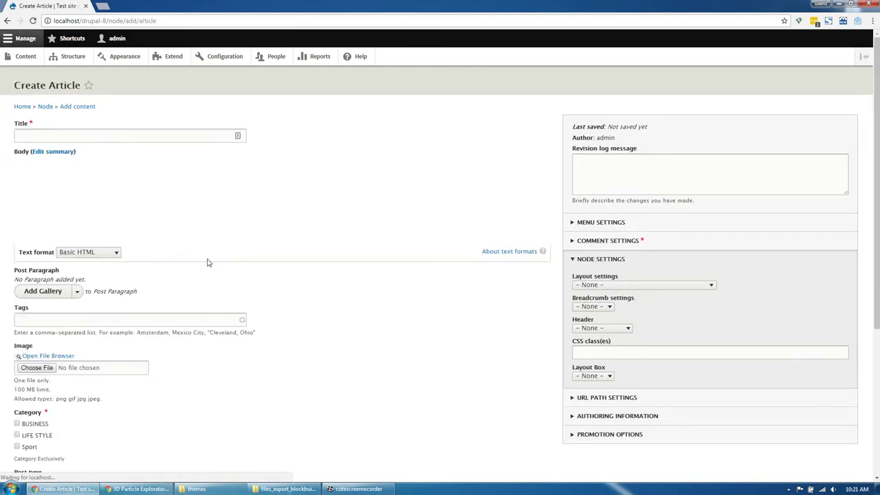
pyautogui.click(139, 489)
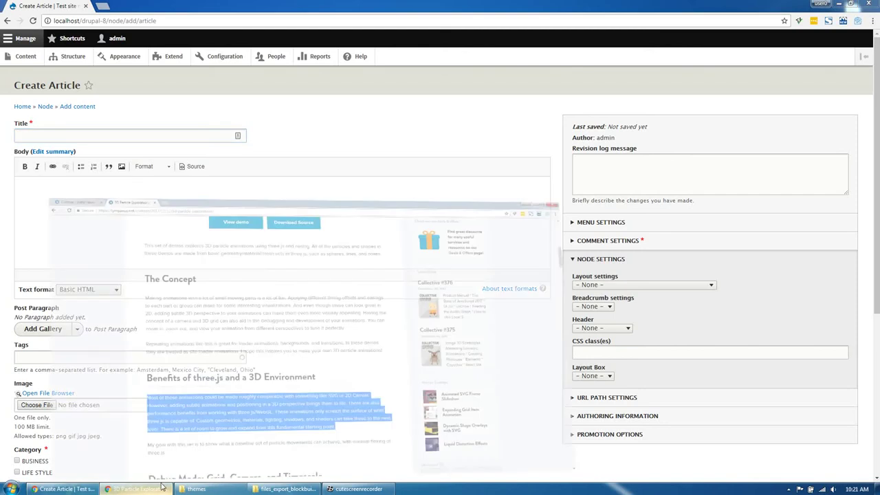
pyautogui.click(58, 6)
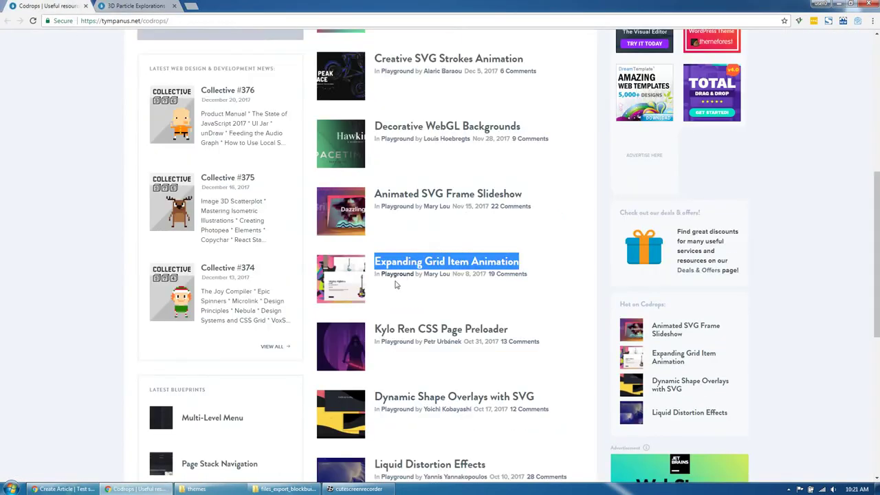
pyautogui.scroll(2, 393, 285)
pyautogui.moveTo(530, 157); pyautogui.dragTo(374, 151)
pyautogui.hotkey('ctrl', 'c')
pyautogui.hotkey('alt', 'Tab')
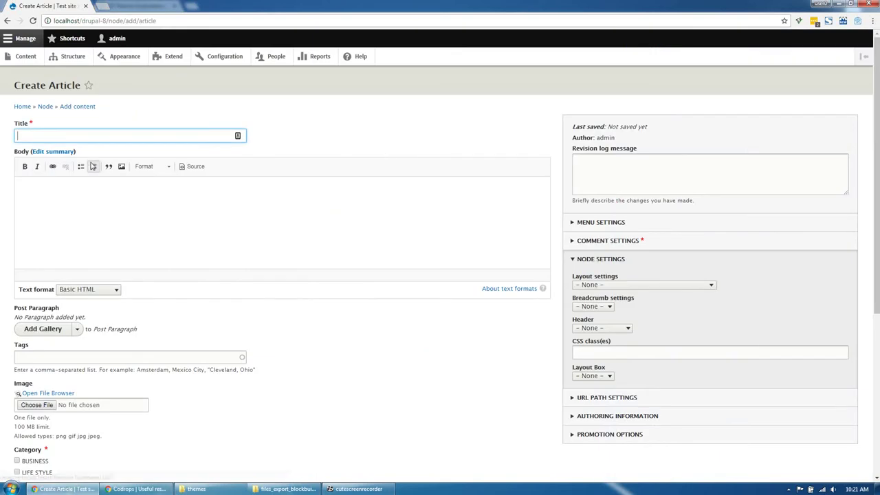
pyautogui.hotkey('ctrl', 'v')
# Fill the article body with the "Benefits of three.js and a 3D Environment" paragraph copied from the 3D Particle Explorations page.
pyautogui.hotkey('alt', 'Tab')
pyautogui.click(127, 6)
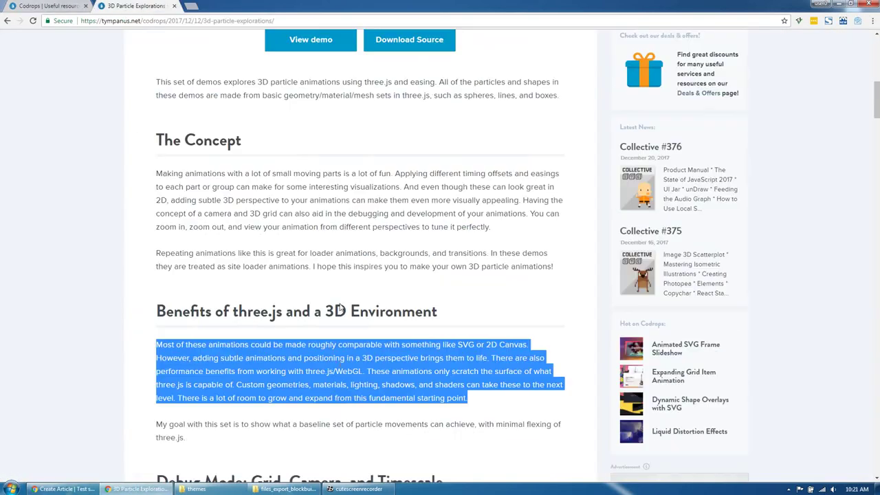
pyautogui.hotkey('ctrl', 'c')
pyautogui.hotkey('alt', 'Tab')
pyautogui.click(181, 200)
pyautogui.hotkey('ctrl', 'v')
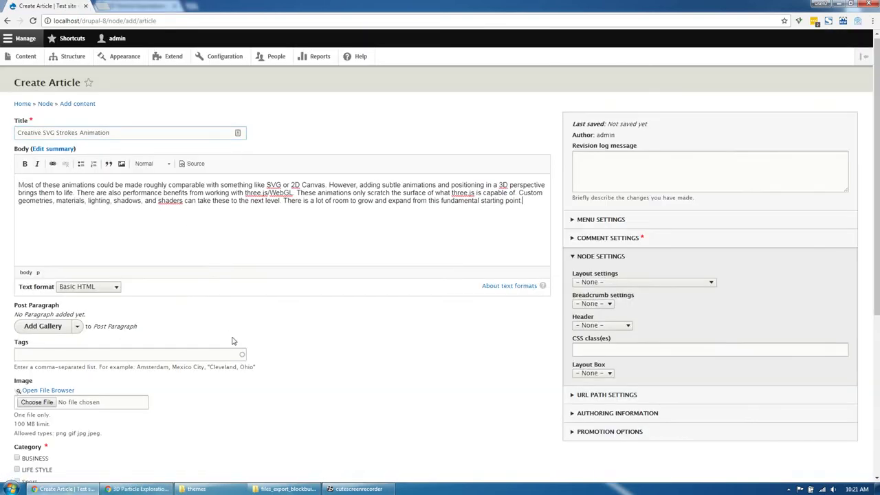
# Add a Text paragraph to the article's Post Paragraph field and paste the copied three.js paragraph into it.
pyautogui.scroll(-1, 95, 254)
pyautogui.click(77, 237)
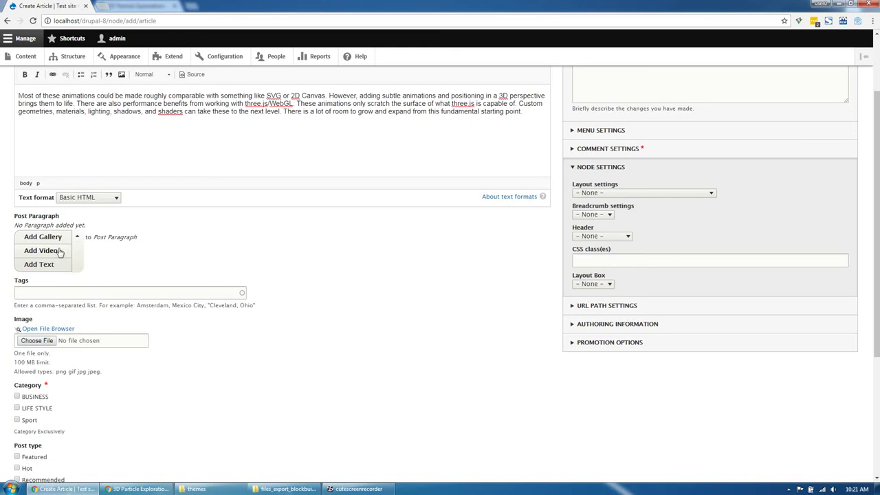
pyautogui.click(48, 265)
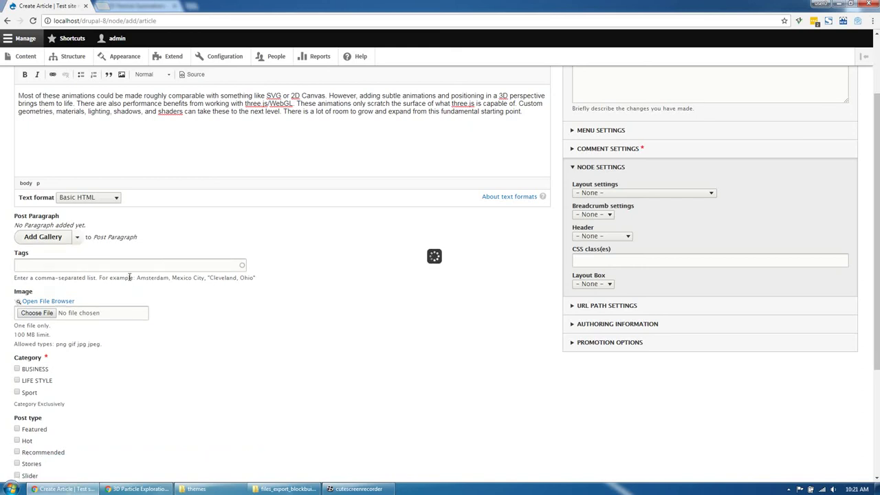
pyautogui.click(107, 310)
pyautogui.hotkey('ctrl', 'v')
pyautogui.scroll(-2, 96, 302)
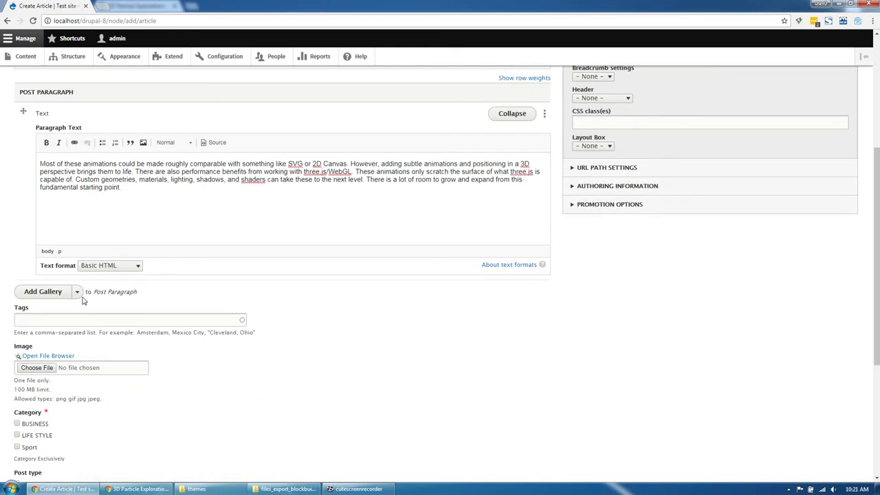
pyautogui.click(77, 293)
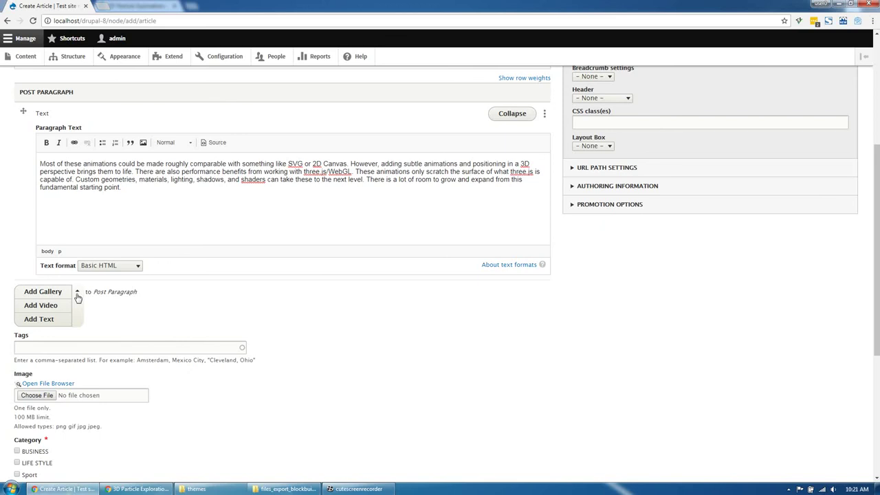
pyautogui.click(43, 306)
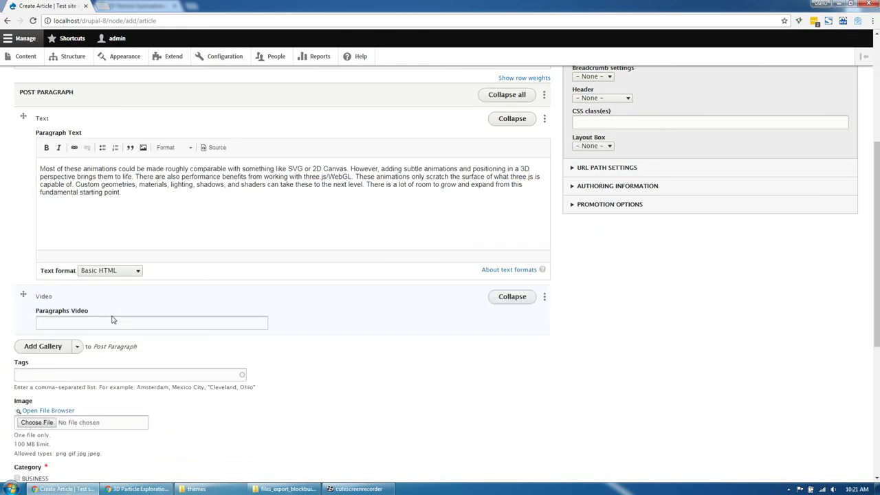
pyautogui.click(113, 320)
pyautogui.click(88, 335)
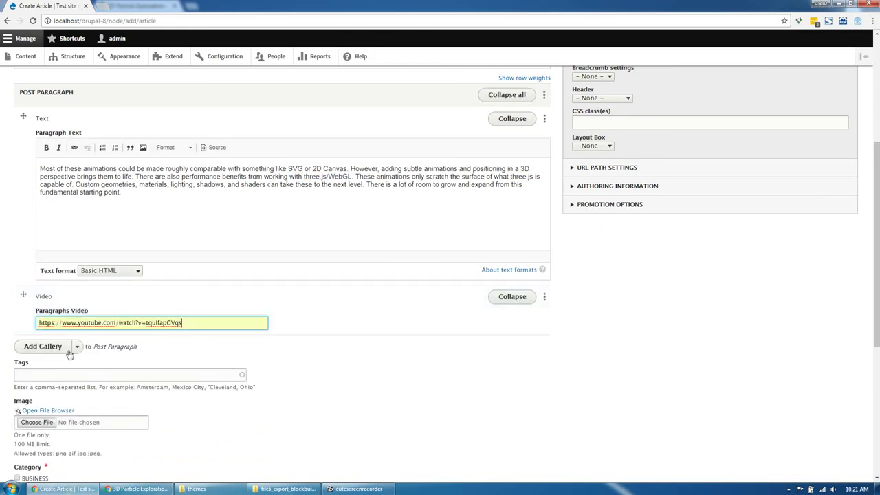
# Add a Gallery paragraph below the video and open the file browser for its images.
pyautogui.click(76, 347)
pyautogui.click(54, 376)
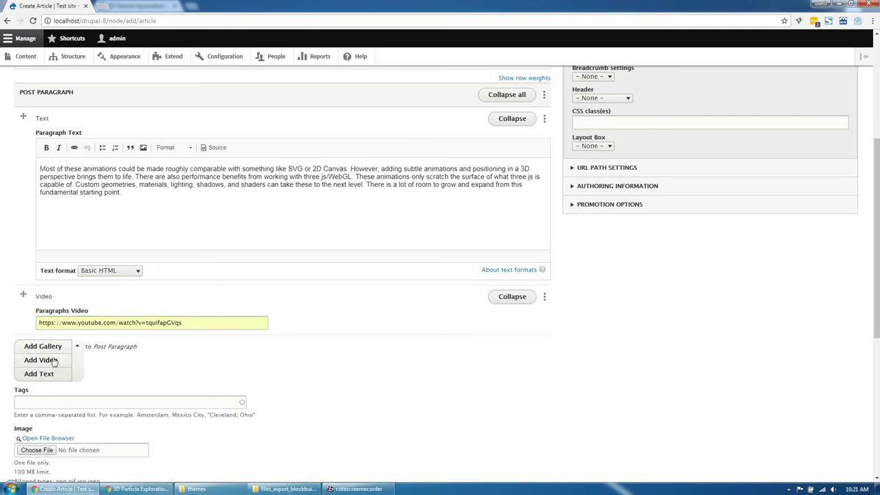
pyautogui.scroll(-2, 106, 360)
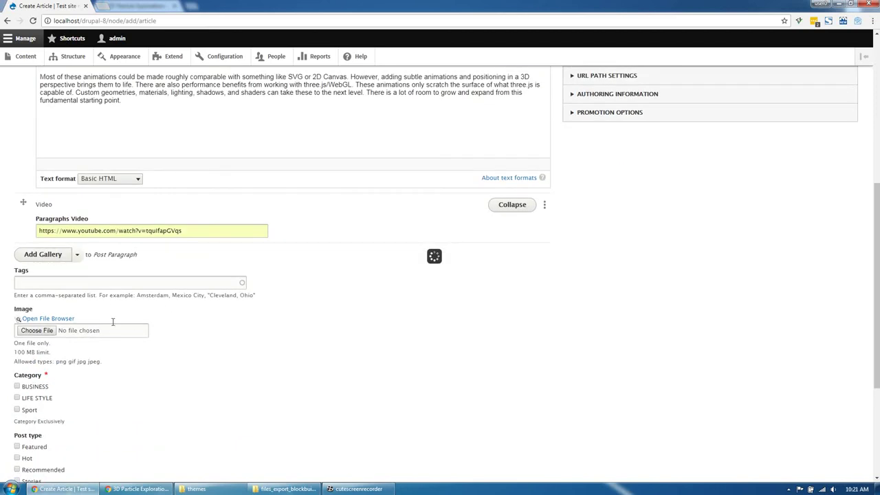
pyautogui.click(84, 297)
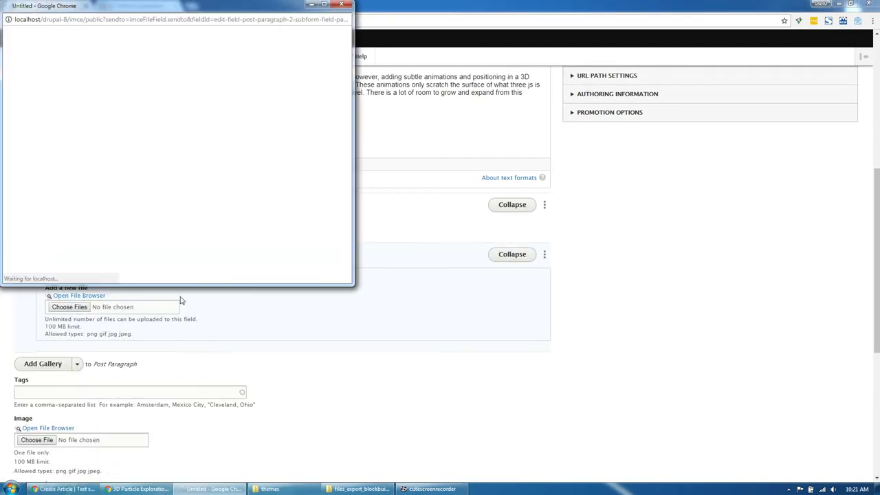
# Create a new folder named "images" in the public files root.
pyautogui.click(62, 33)
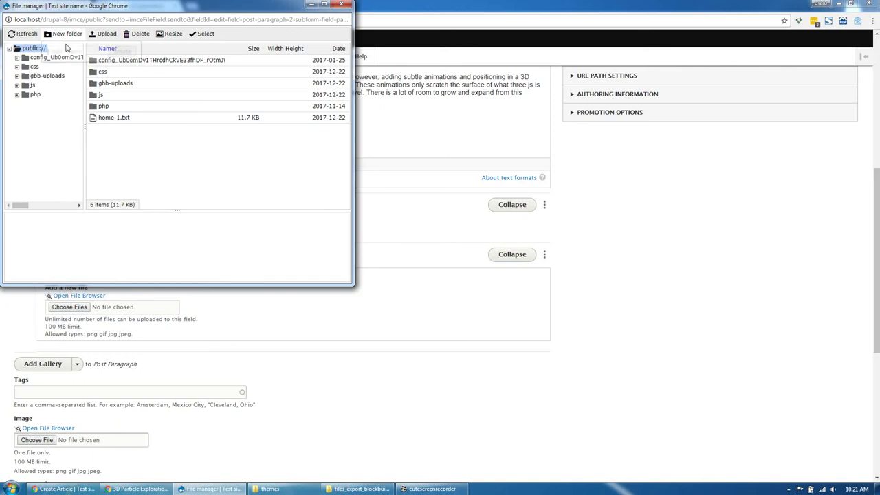
pyautogui.write('imah')
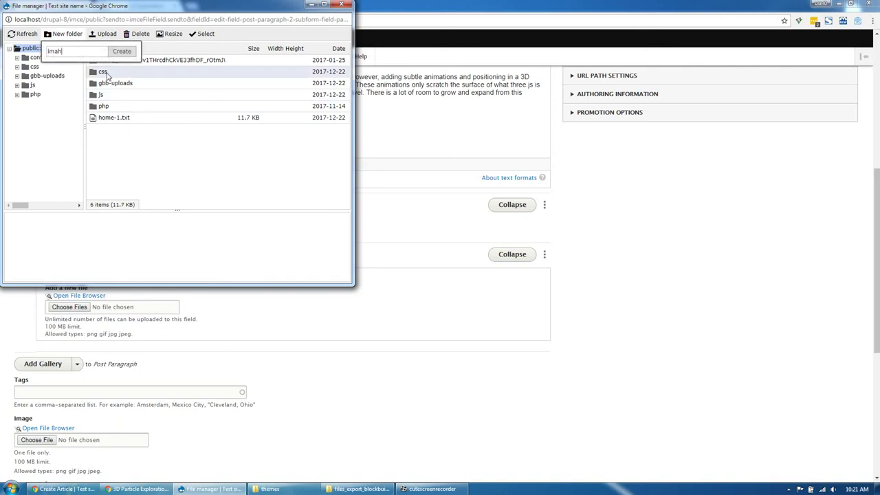
pyautogui.press('BackSpace')
pyautogui.press('Down')
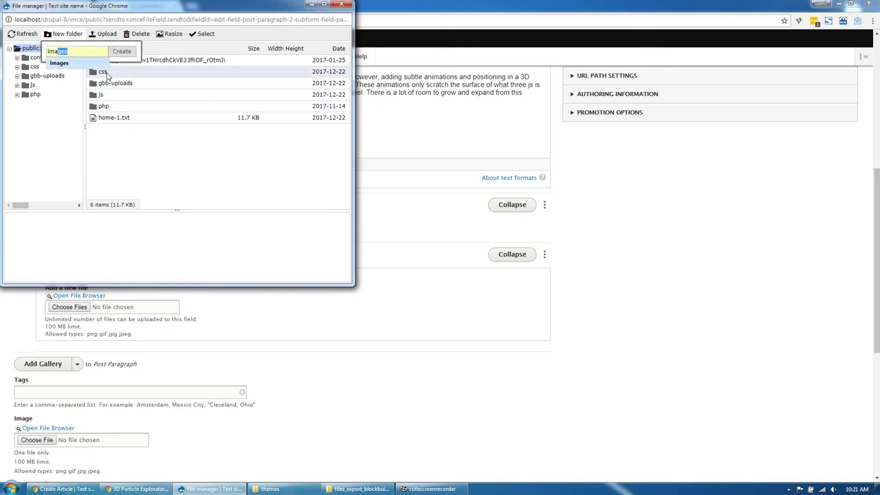
pyautogui.press('Return')
pyautogui.press('Return')
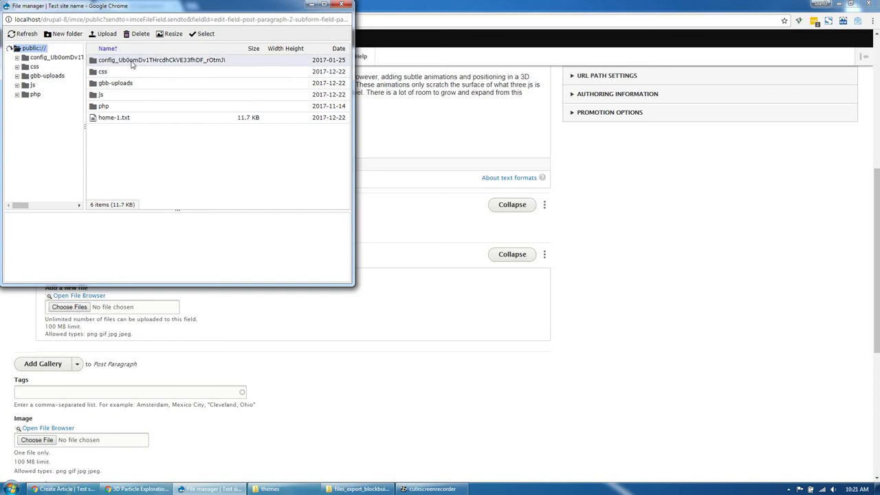
# Upload all pictures from the Desktop folder images/articles into the new "images" folder.
pyautogui.doubleClick(125, 97)
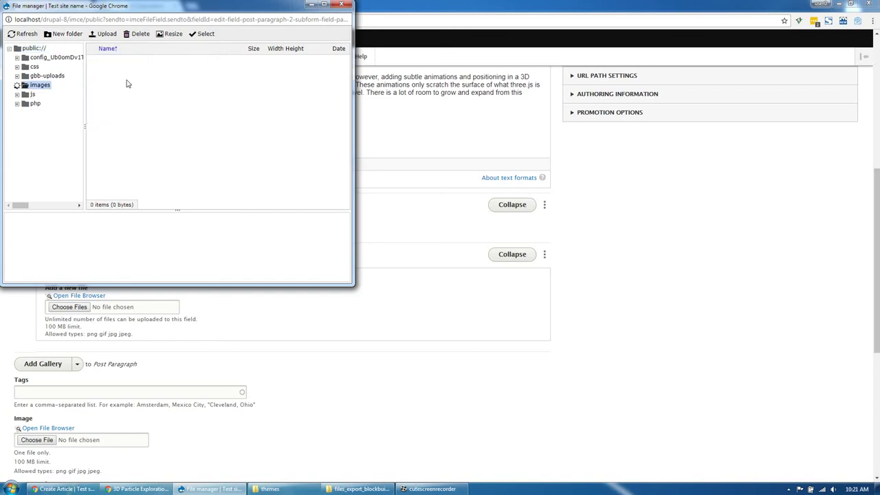
pyautogui.click(102, 38)
pyautogui.click(142, 53)
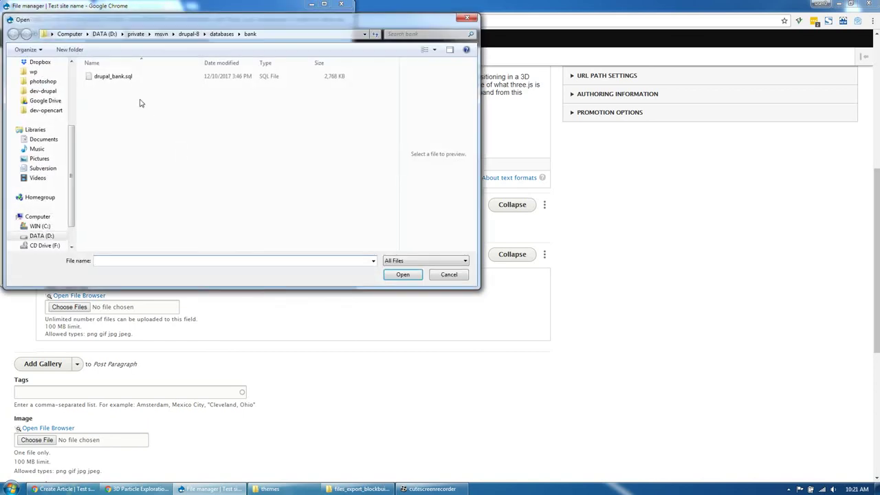
pyautogui.scroll(4, 59, 93)
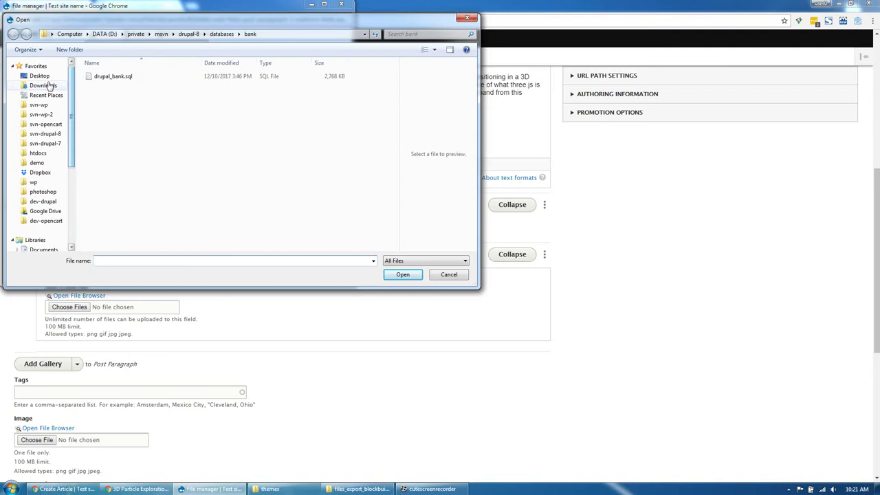
pyautogui.click(48, 77)
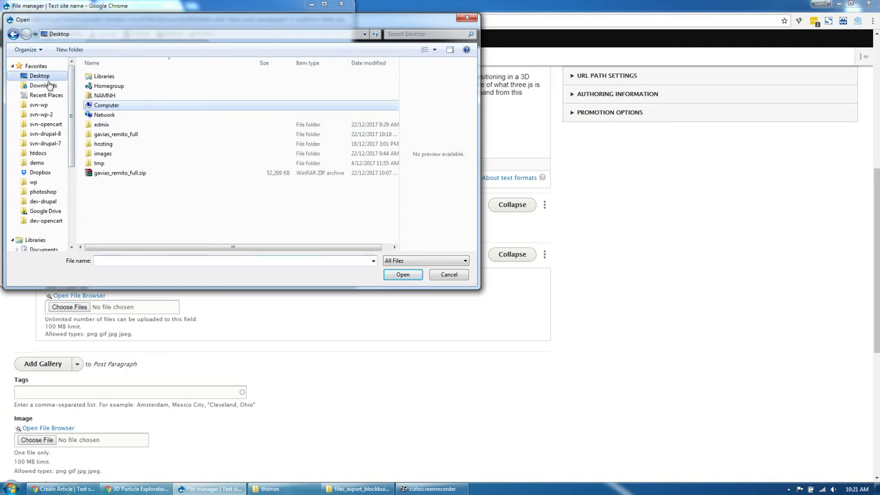
pyautogui.doubleClick(110, 153)
pyautogui.doubleClick(113, 76)
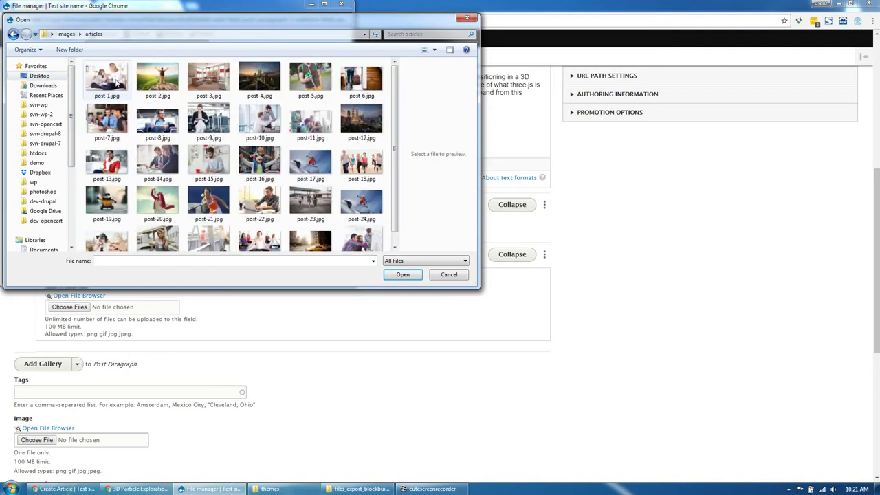
pyautogui.hotkey('ctrl', 'a')
pyautogui.click(399, 273)
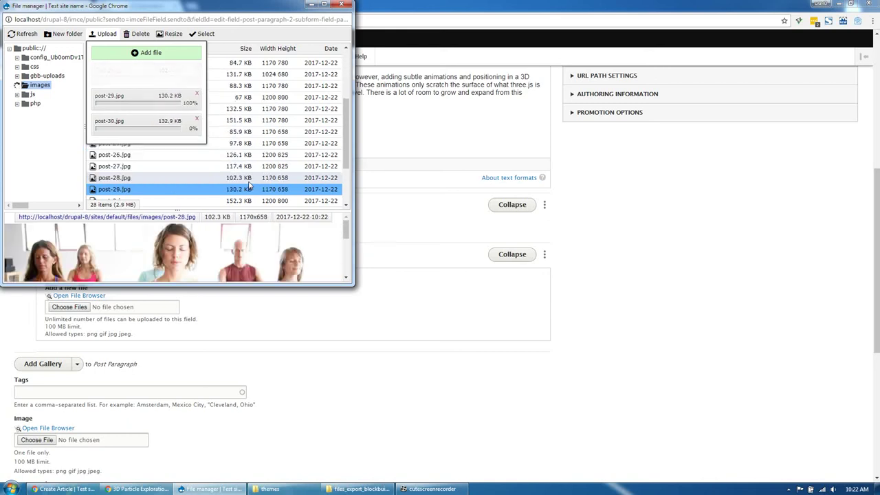
# Add post-1.jpg, post-18.jpg, post-16.jpg and post-15.jpg from the uploaded files to the Gallery paragraph.
pyautogui.scroll(5, 251, 185)
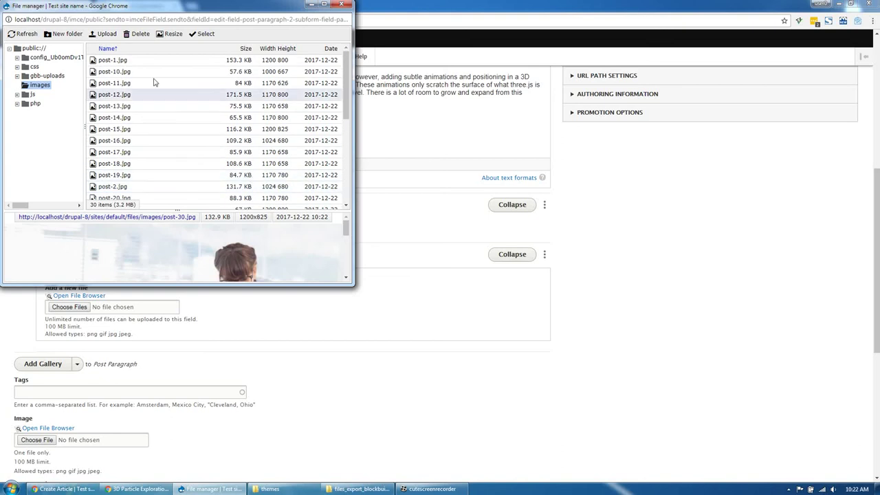
pyautogui.click(113, 61)
pyautogui.doubleClick(113, 61)
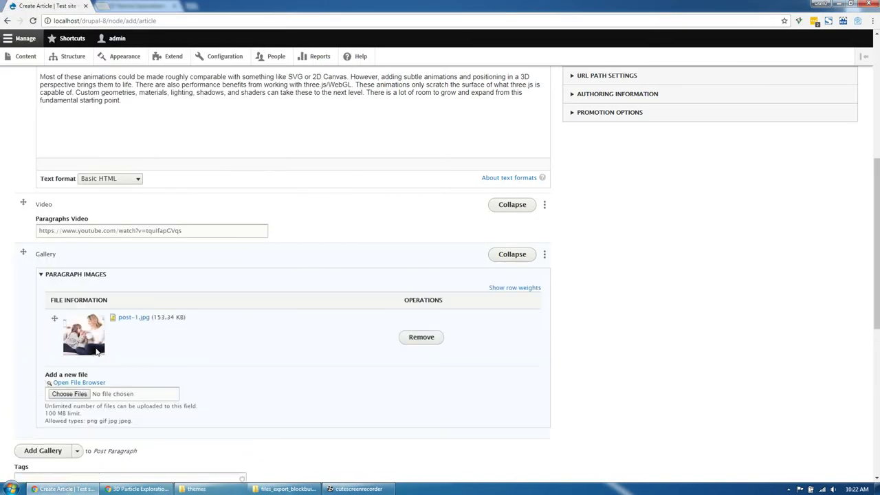
pyautogui.click(79, 382)
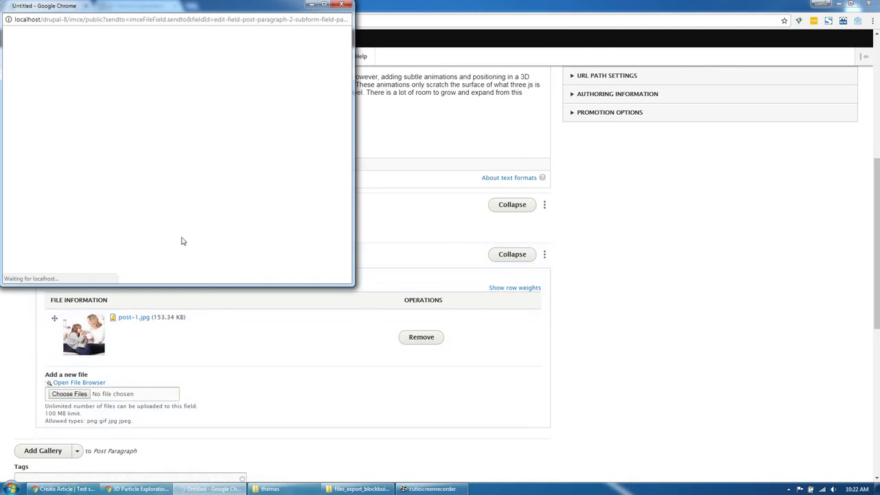
pyautogui.click(170, 163)
pyautogui.keyDown('ctrl'); pyautogui.click(165, 141); pyautogui.keyUp('ctrl')
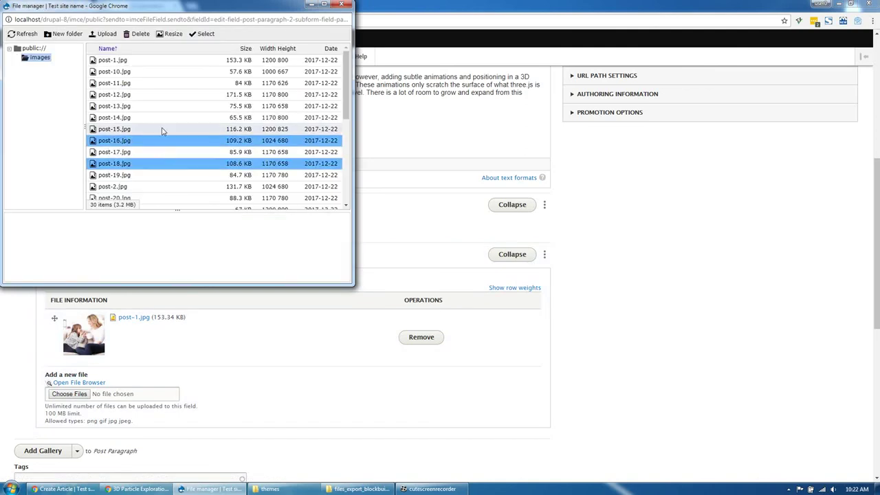
pyautogui.keyDown('ctrl'); pyautogui.click(163, 129); pyautogui.keyUp('ctrl')
pyautogui.press('Return')
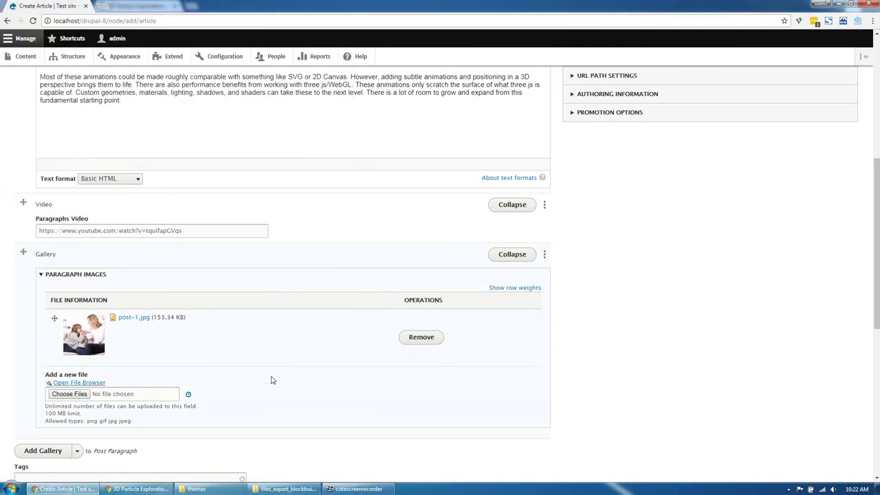
# Choose post-1.jpg from the file browser as the article's main image.
pyautogui.scroll(-2, 269, 380)
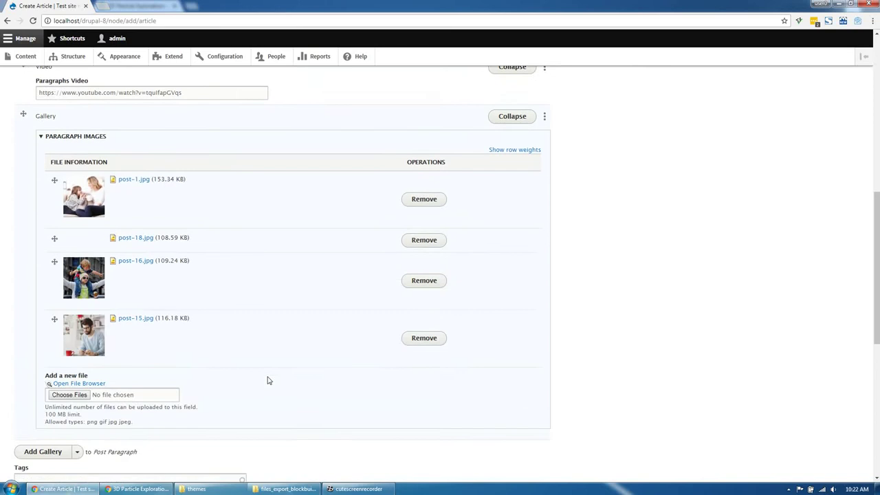
pyautogui.scroll(-3, 182, 352)
pyautogui.scroll(-1, 107, 319)
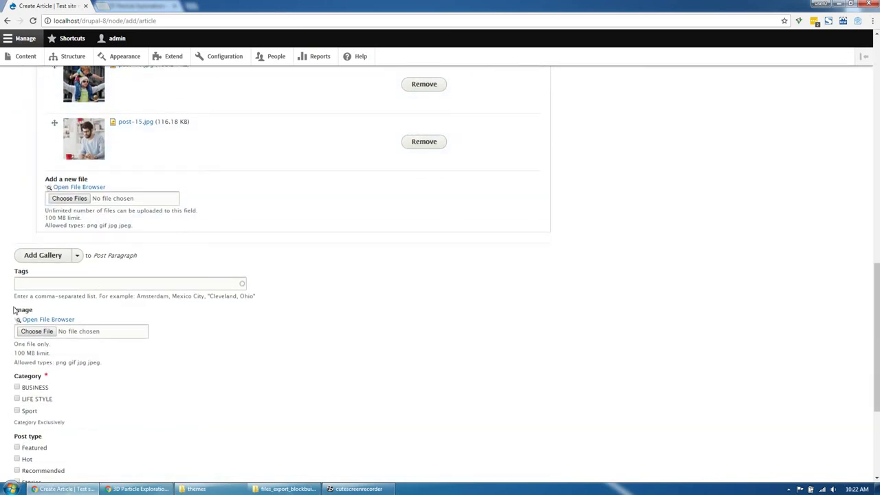
pyautogui.click(49, 320)
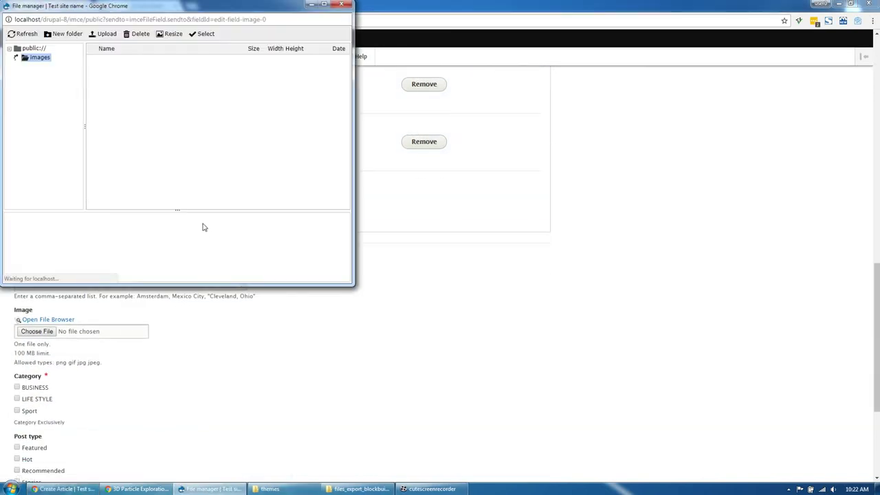
pyautogui.click(130, 63)
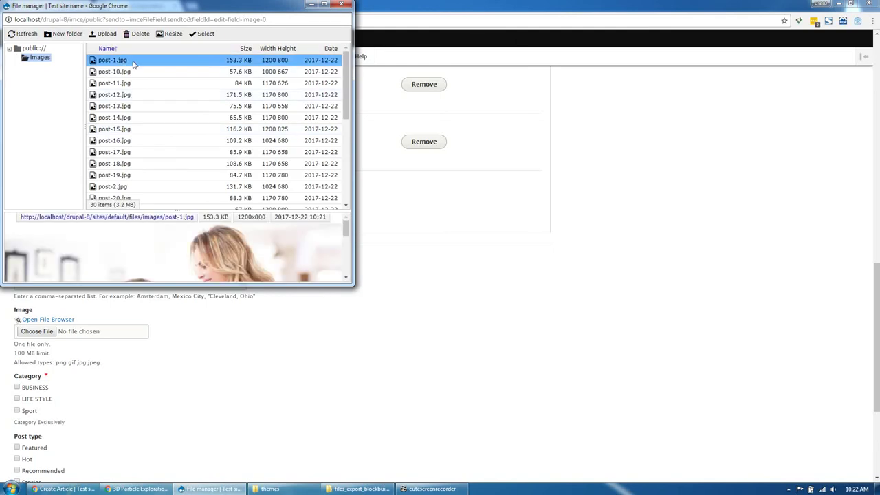
pyautogui.doubleClick(134, 61)
# Give the image the alternative text "image", select all categories and post types with the Gallery & Video format, and save the article.
pyautogui.scroll(-2, 214, 299)
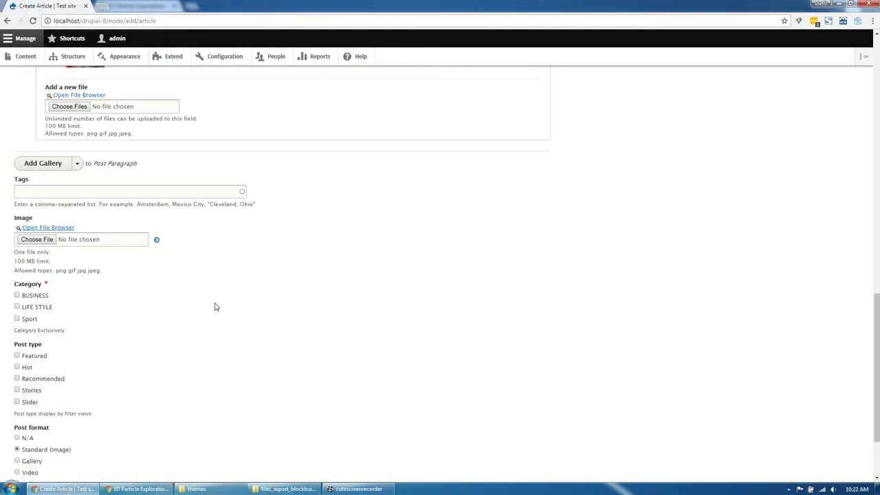
pyautogui.scroll(-2, 65, 256)
pyautogui.click(97, 144)
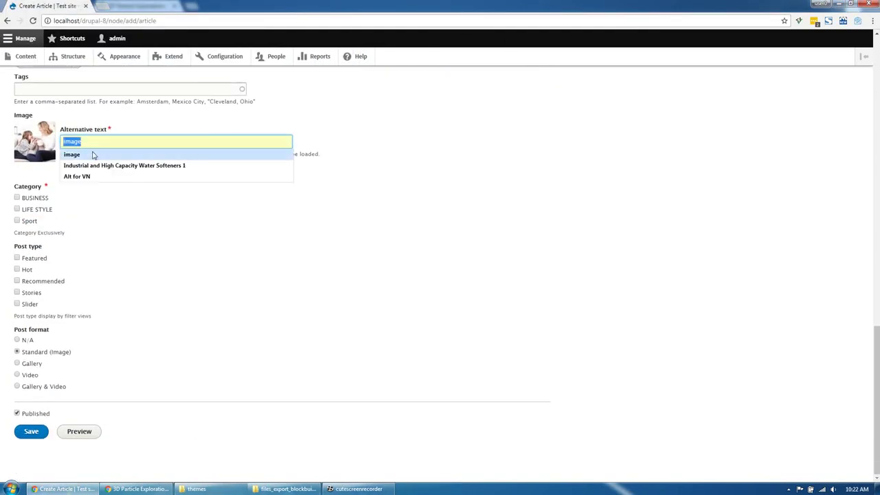
pyautogui.click(92, 153)
pyautogui.click(39, 201)
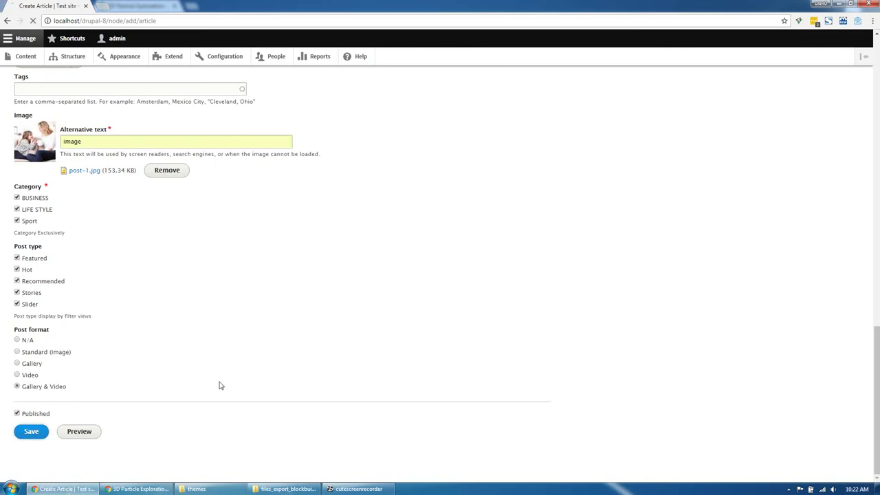
# Review the published article page down to its video and gallery, and browse the gallery pictures at full size.
pyautogui.scroll(5, 220, 385)
pyautogui.scroll(-4, 227, 383)
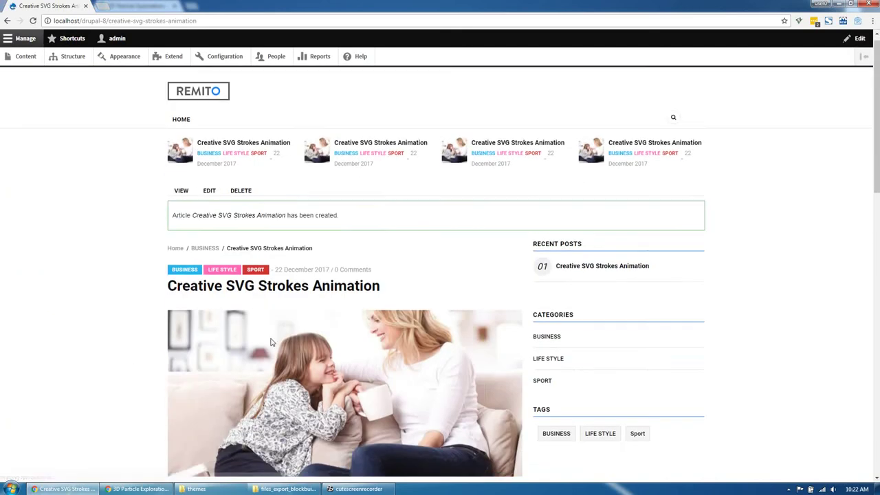
pyautogui.scroll(-6, 313, 321)
pyautogui.scroll(-2, 162, 392)
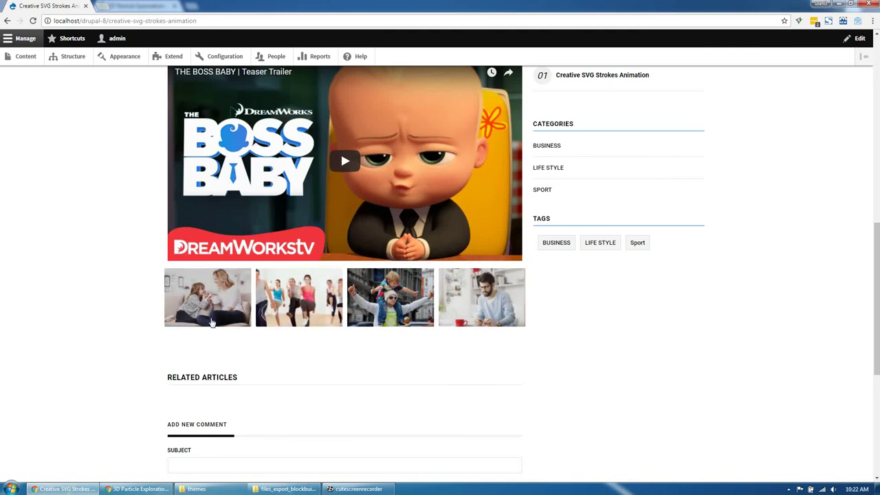
pyautogui.click(210, 303)
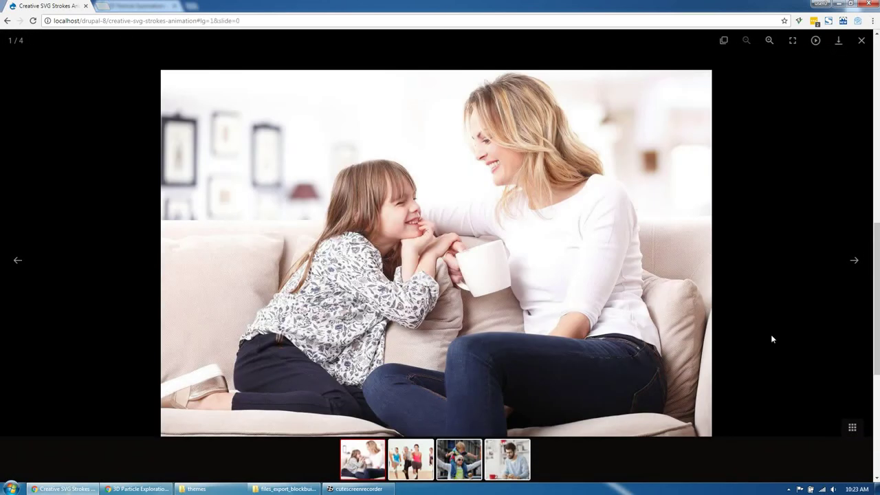
pyautogui.click(852, 262)
pyautogui.click(853, 261)
pyautogui.moveTo(688, 268); pyautogui.dragTo(385, 275)
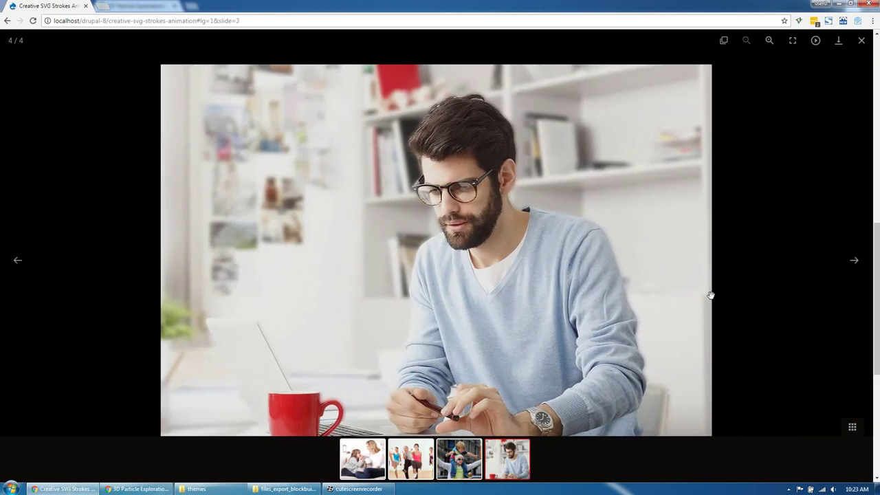
# Flip to the first gallery picture, close the full-size view and return to the beginning of the article page.
pyautogui.moveTo(711, 294); pyautogui.dragTo(175, 320)
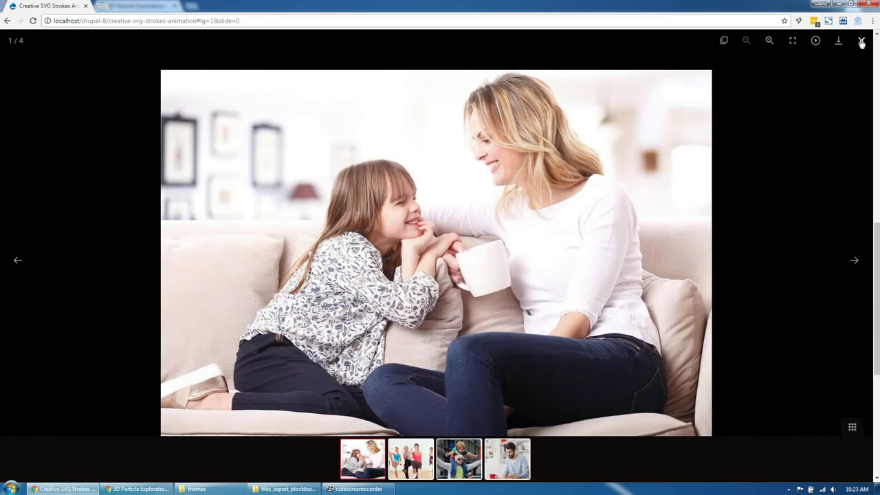
pyautogui.click(861, 43)
pyautogui.scroll(10, 392, 313)
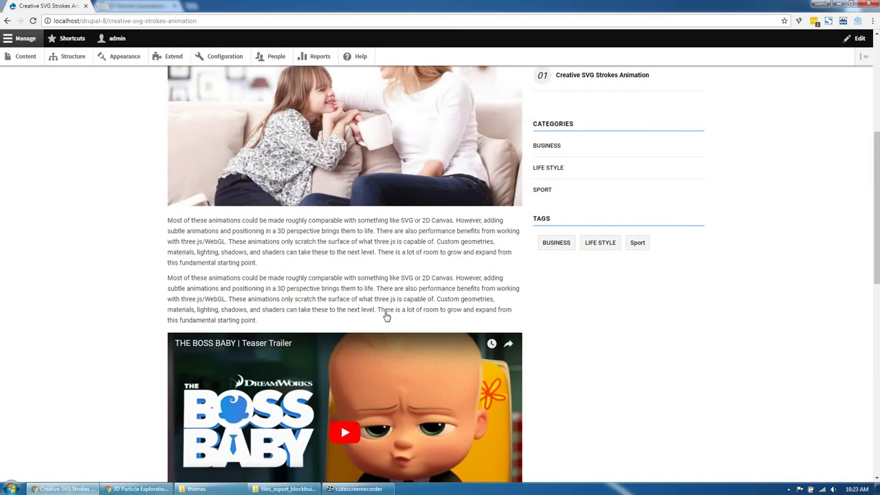
pyautogui.scroll(2, 396, 312)
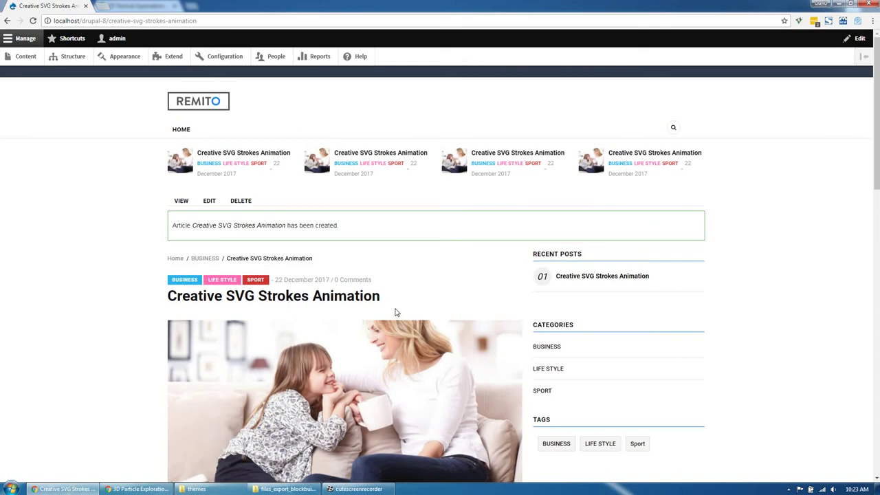
# Start a new article and title it "Decorative WebGL Backgrounds", copied from the Codrops article list in the other browser window.
pyautogui.click(28, 59)
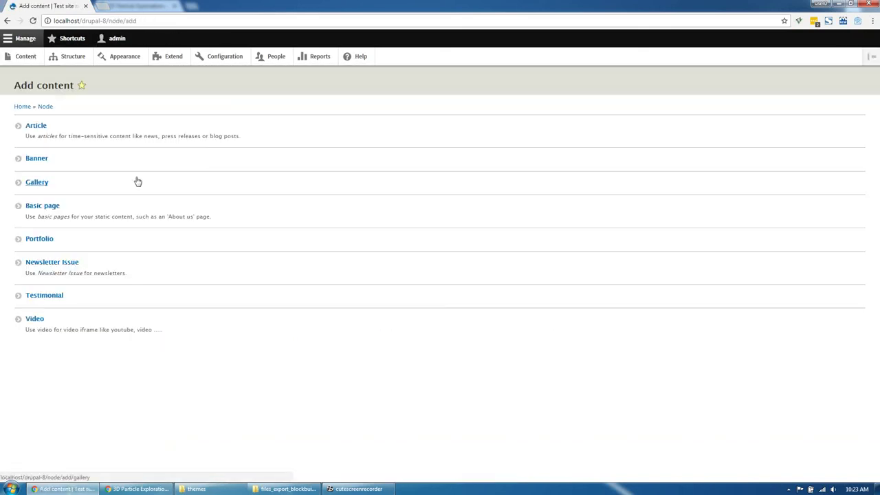
pyautogui.click(261, 228)
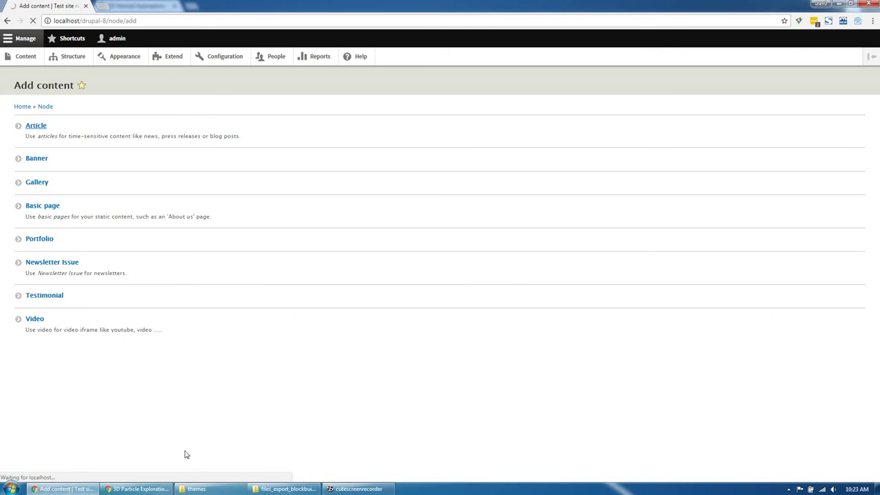
pyautogui.hotkey('alt', 'Tab')
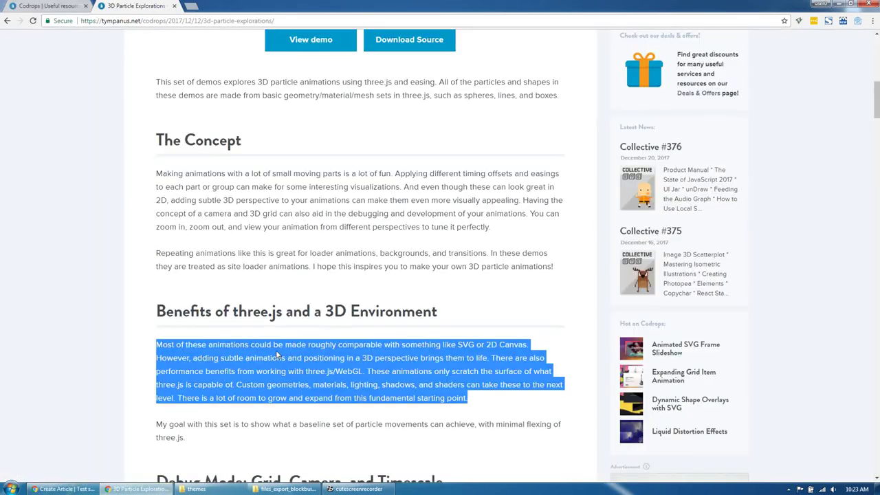
pyautogui.click(63, 8)
pyautogui.moveTo(523, 218); pyautogui.dragTo(374, 218)
pyautogui.hotkey('ctrl', 'c')
pyautogui.hotkey('alt', 'Tab')
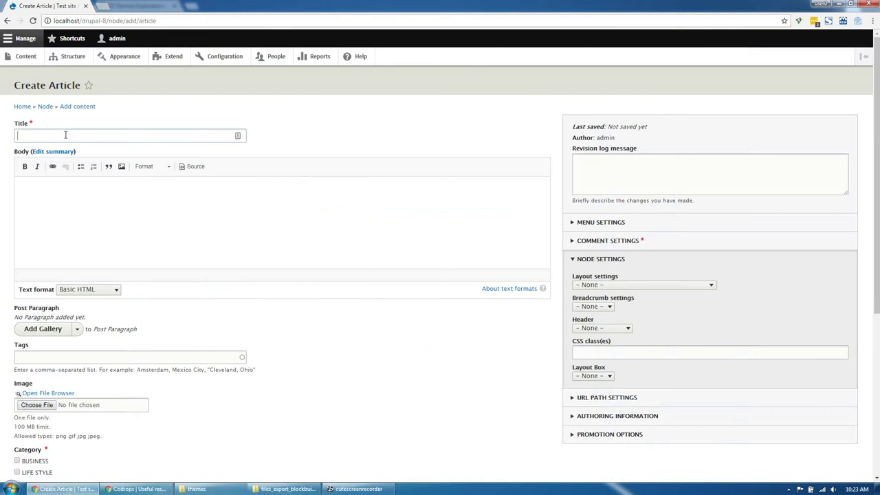
pyautogui.hotkey('ctrl', 'v')
# Fill the article's body with the "Most of these animations could be made roughly comparable" paragraph from the 3D Particle Explorations page.
pyautogui.hotkey('alt', 'Tab')
pyautogui.click(127, 6)
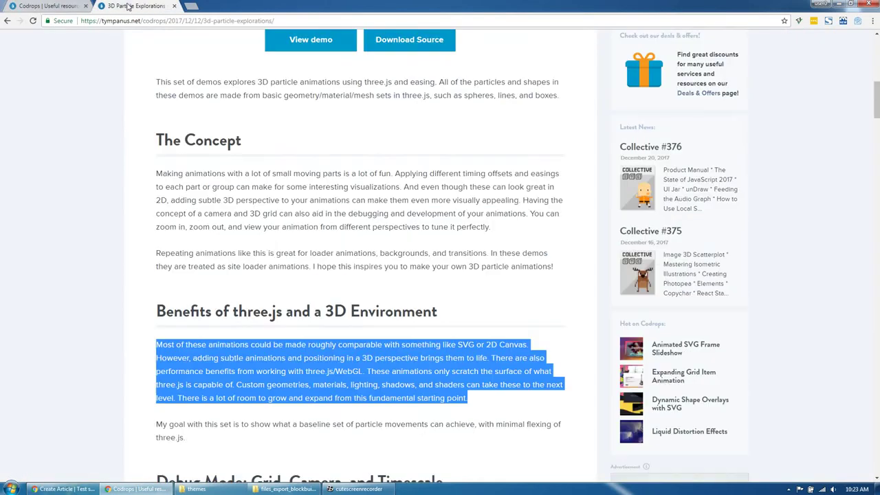
pyautogui.hotkey('alt', 'Tab')
pyautogui.click(137, 231)
pyautogui.write('Most of these animations could be made roughly comparable with something like SVG or 2D Canvas. However, adding subtle animations and positioning in a 3D perspective brings them to life. There are also performance benefits from working with three.js/WebGL. These animations only scratch the surface of what three.js is capable of. Custom geometries, materials, lighting, shadows, and shaders can take these to the next level. There is a lot of room to grow and expand from this fundamental starting point.')
# Add a Gallery paragraph containing post-16.jpg, post-17.jpg, post-18.jpg and post-19.jpg from the uploaded files.
pyautogui.scroll(-1, 136, 248)
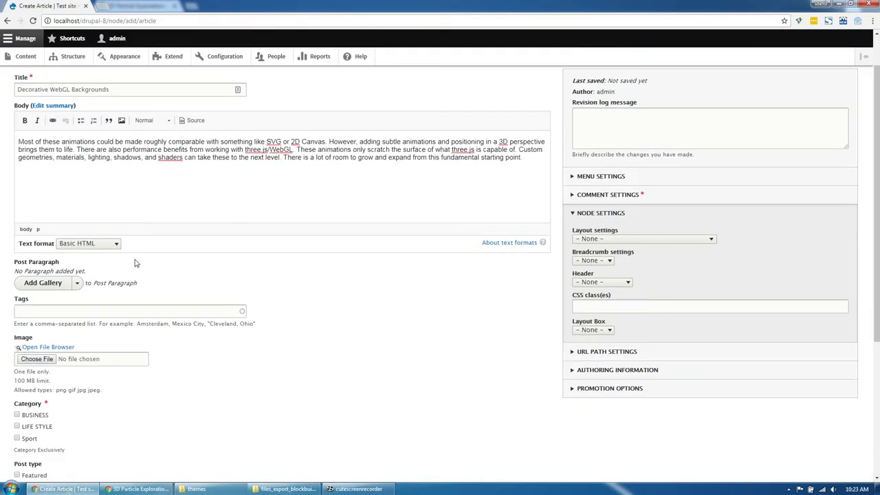
pyautogui.click(58, 286)
pyautogui.scroll(-1, 112, 315)
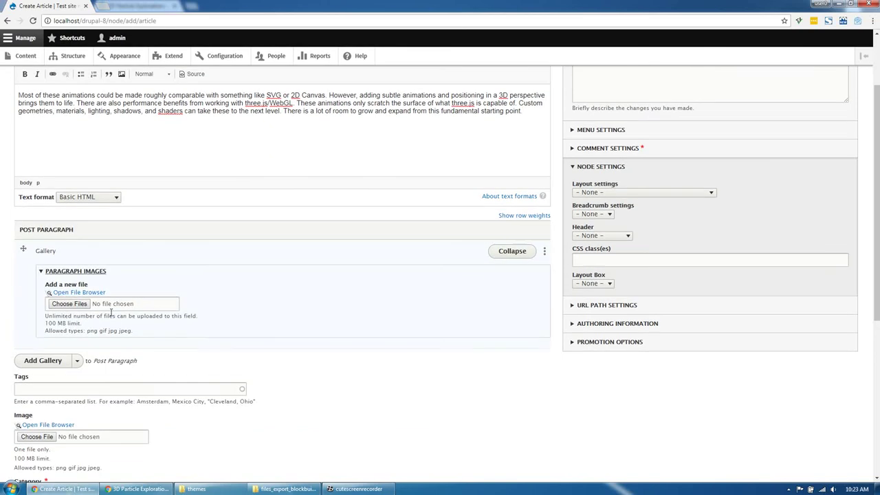
pyautogui.click(79, 293)
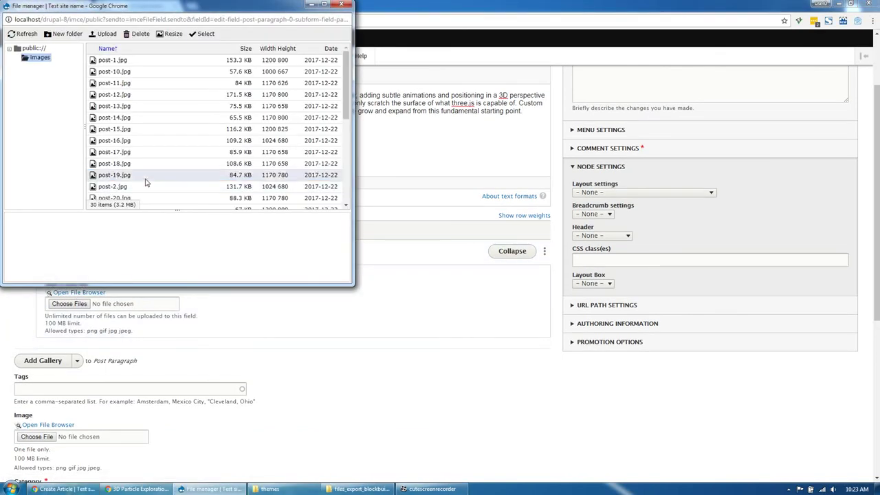
pyautogui.moveTo(145, 177); pyautogui.dragTo(145, 140)
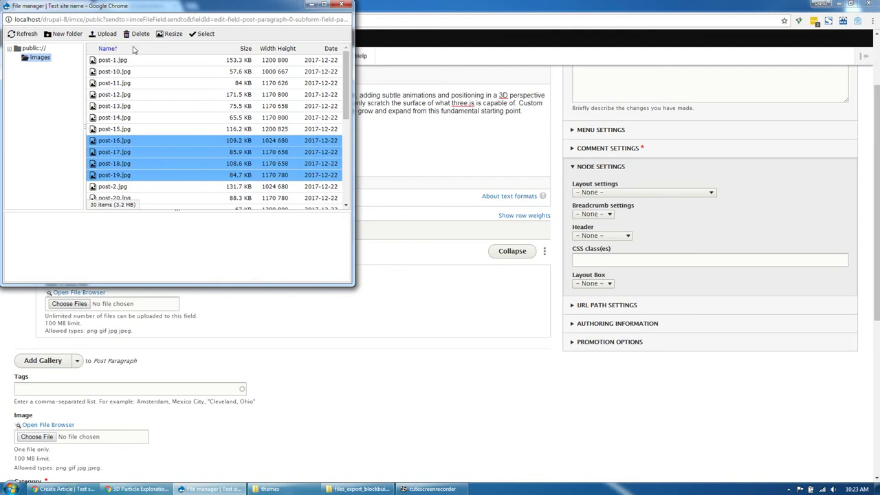
pyautogui.click(202, 34)
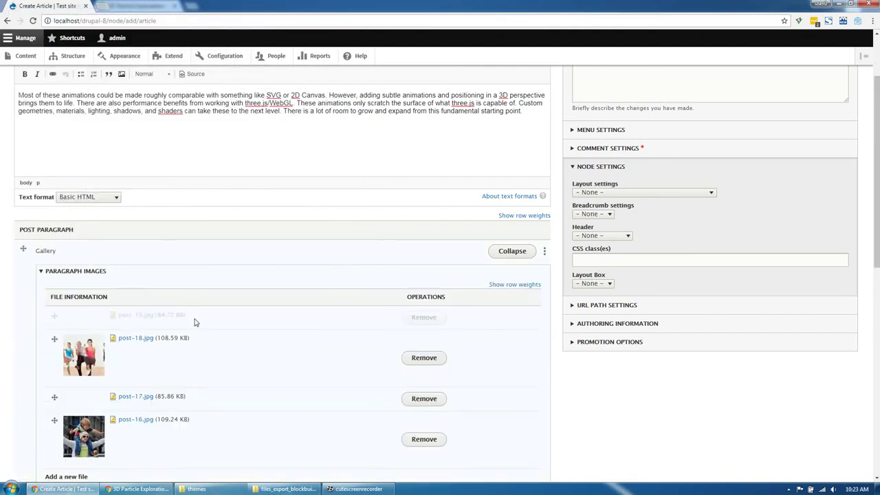
# Add a Text paragraph below the gallery and insert the copied "Most of these animations" passage twice.
pyautogui.scroll(-4, 194, 321)
pyautogui.scroll(-1, 133, 360)
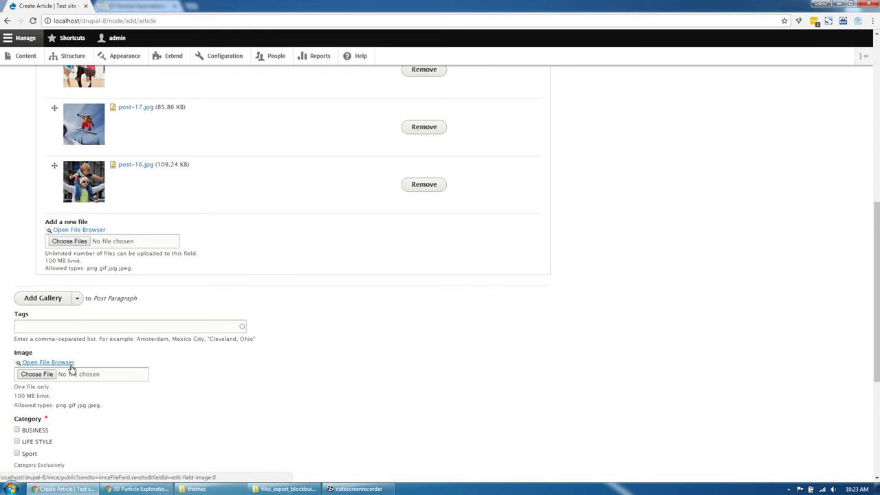
pyautogui.click(76, 298)
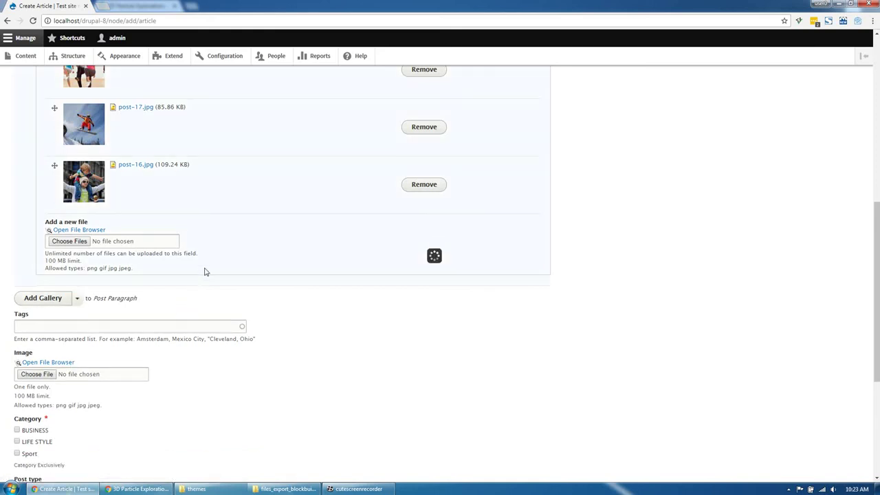
pyautogui.click(161, 354)
pyautogui.write('Most of these animations could be made roughly comparable with something like SVG or 2D Canvas. However, adding subtle animations and positioning in a 3D perspective brings them to life. There are also performance benefits from working with three.js/WebGL. These animations only scratch the surface of what three.js is capable of. Custom geometries, materials, lighting, shadows, and shaders can take these to the next level. There is a lot of room to grow and expand from this fundamental starting point.')
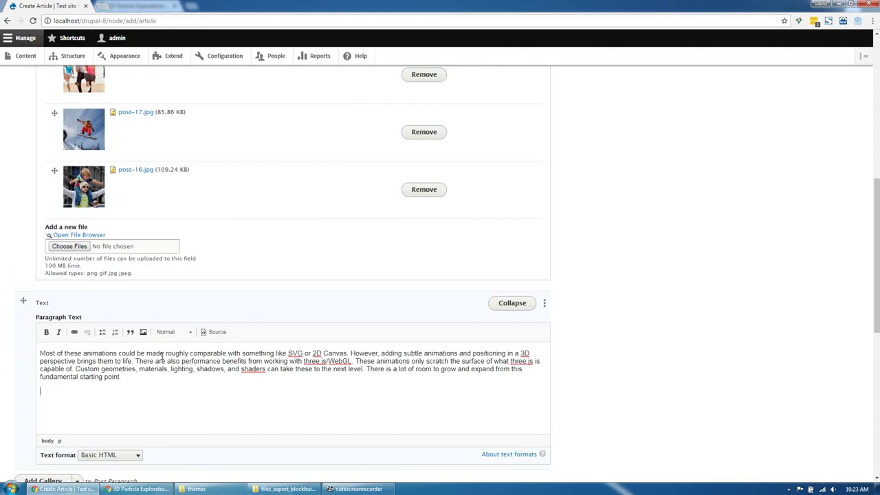
pyautogui.write('Most of these animations could be made roughly comparable with something like SVG or 2D Canvas. However, adding subtle animations and positioning in a 3D perspective brings them to life. There are also performance benefits from working with three.js/WebGL. These animations only scratch the surface of what three.js is capable of. Custom geometries, materials, lighting, shadows, and shaders can take these to the next level. There is a lot of room to grow and expand from this fundamental starting point.')
# Choose post-11.jpg from the file browser as the article's main image.
pyautogui.scroll(-4, 161, 358)
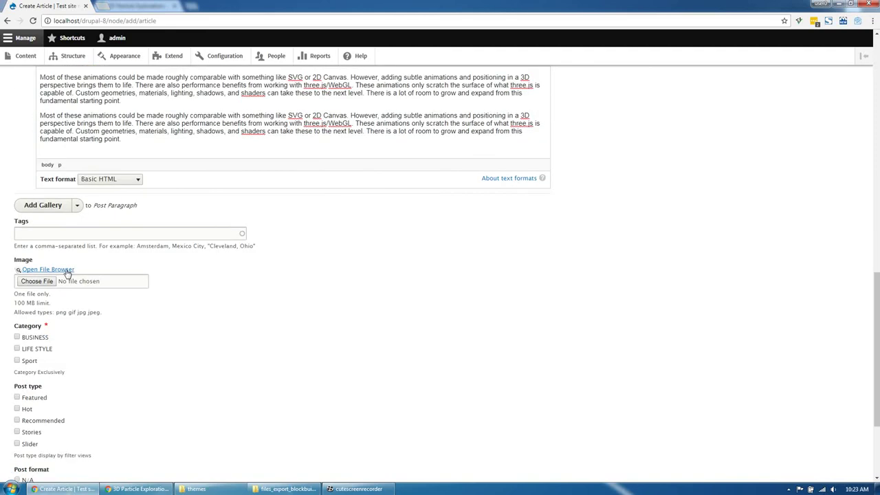
pyautogui.click(68, 270)
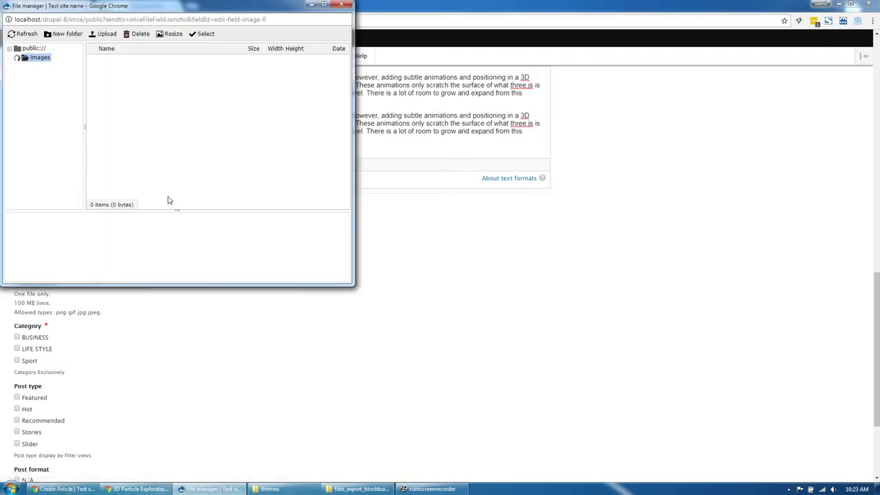
pyautogui.scroll(-2, 137, 147)
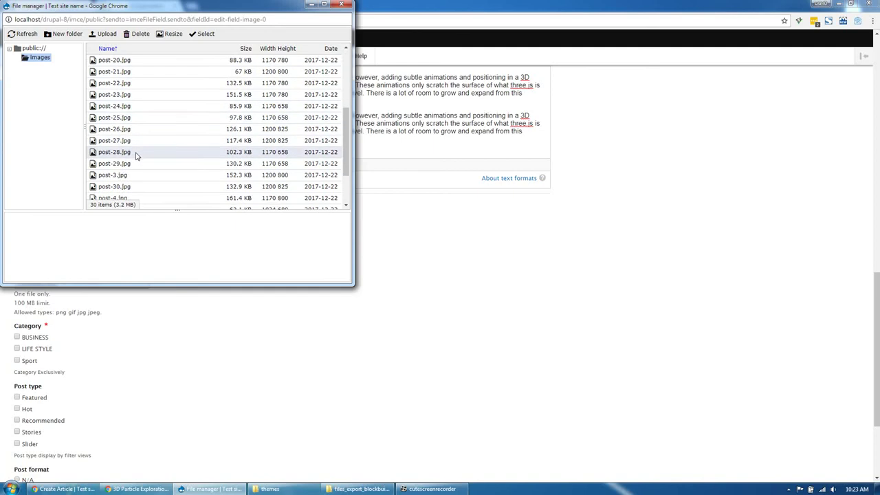
pyautogui.scroll(-3, 135, 156)
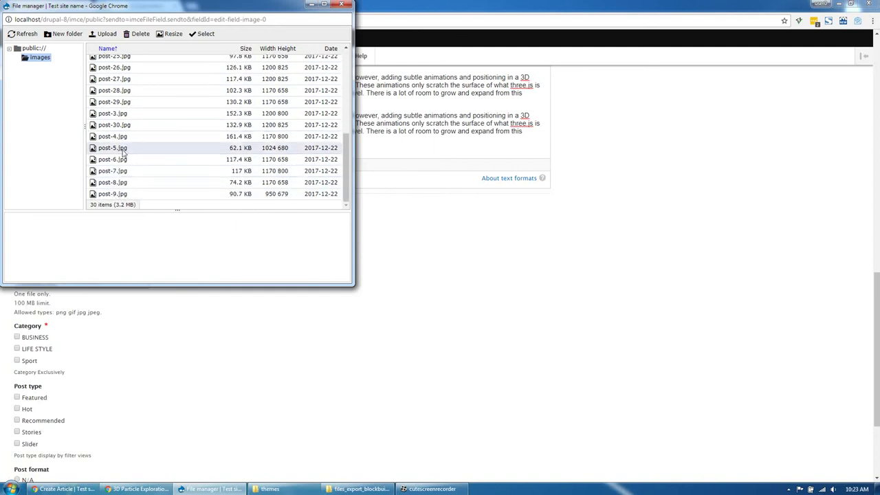
pyautogui.scroll(5, 136, 156)
pyautogui.click(117, 67)
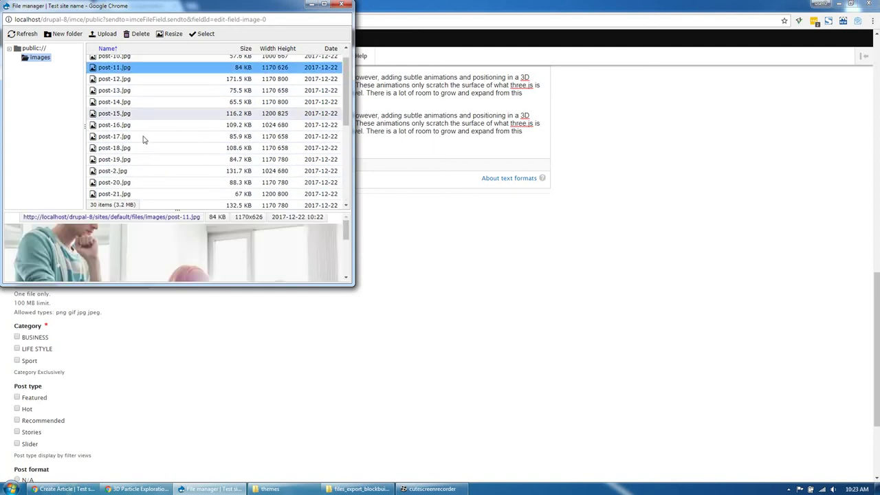
pyautogui.click(205, 34)
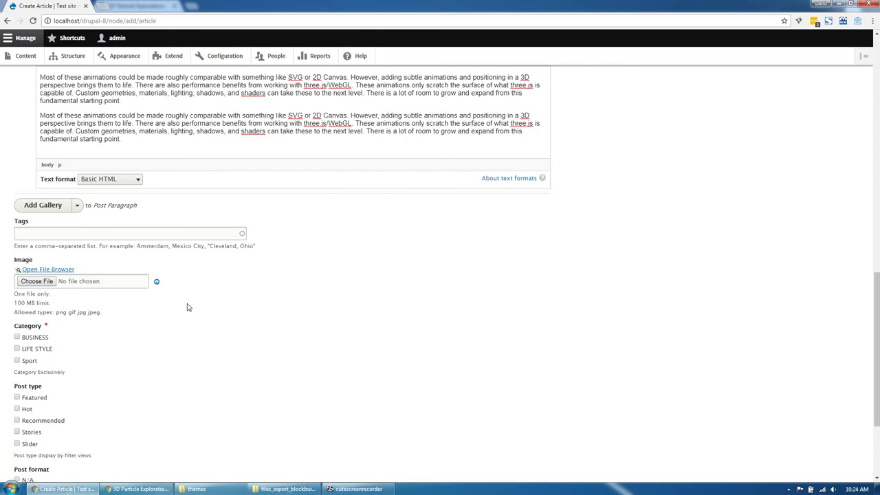
# Give the image the alternative text "image", select all categories and post types with the Gallery format, and save the article.
pyautogui.scroll(-2, 95, 180)
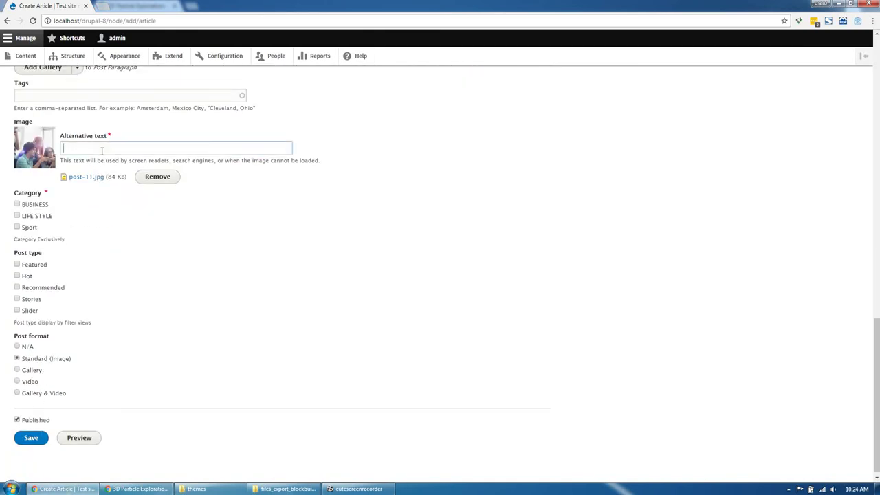
pyautogui.click(101, 150)
pyautogui.click(94, 163)
pyautogui.click(38, 207)
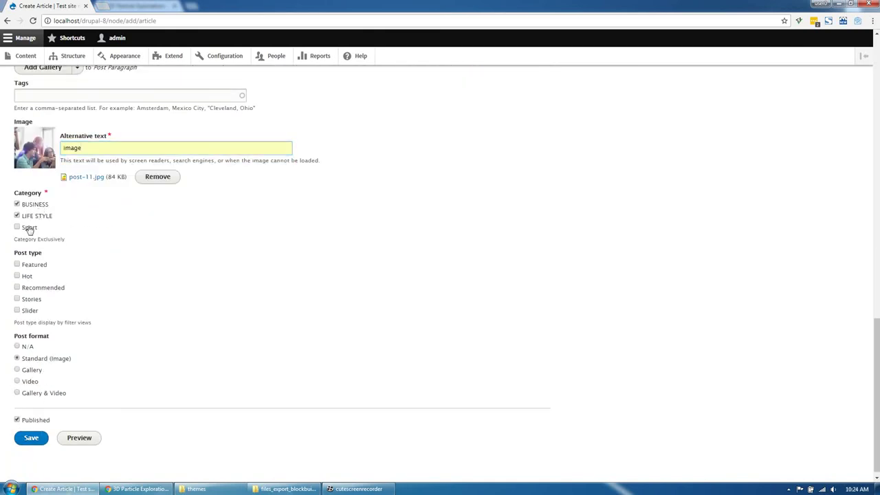
pyautogui.click(27, 313)
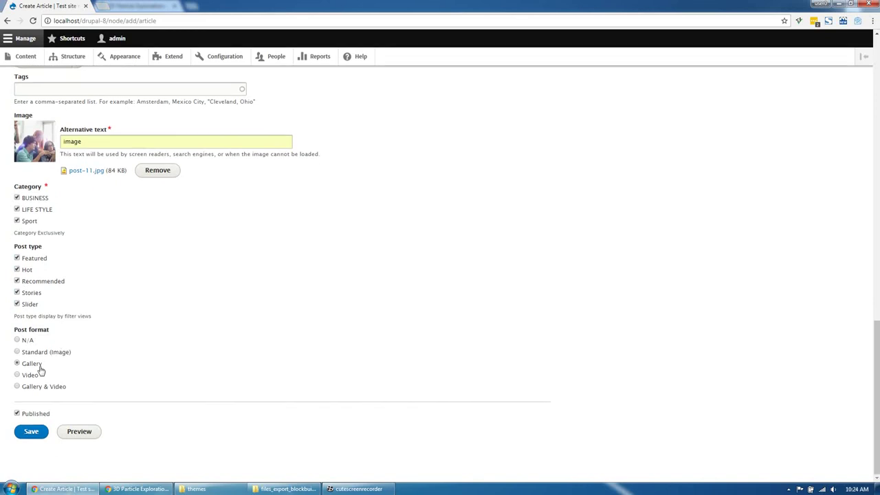
pyautogui.click(31, 432)
# Review the published Decorative WebGL Backgrounds page, including its gallery, text and related articles.
pyautogui.scroll(3, 131, 390)
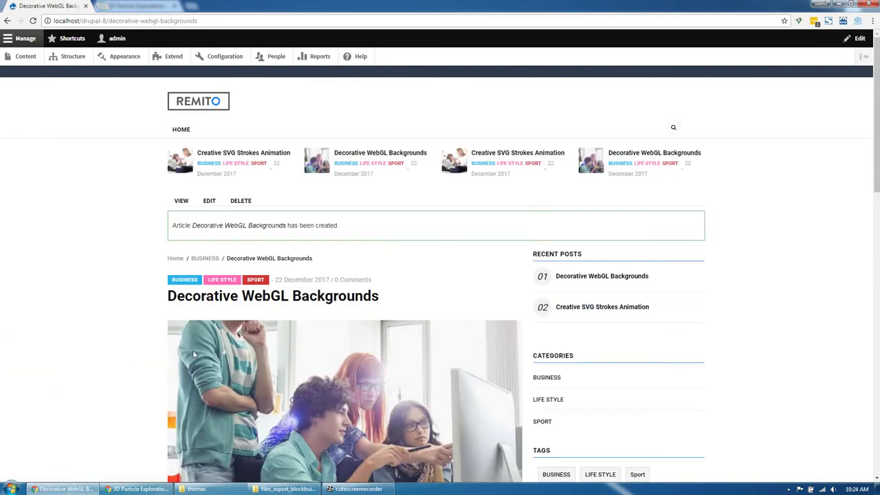
pyautogui.scroll(-3, 220, 405)
pyautogui.scroll(-3, 220, 407)
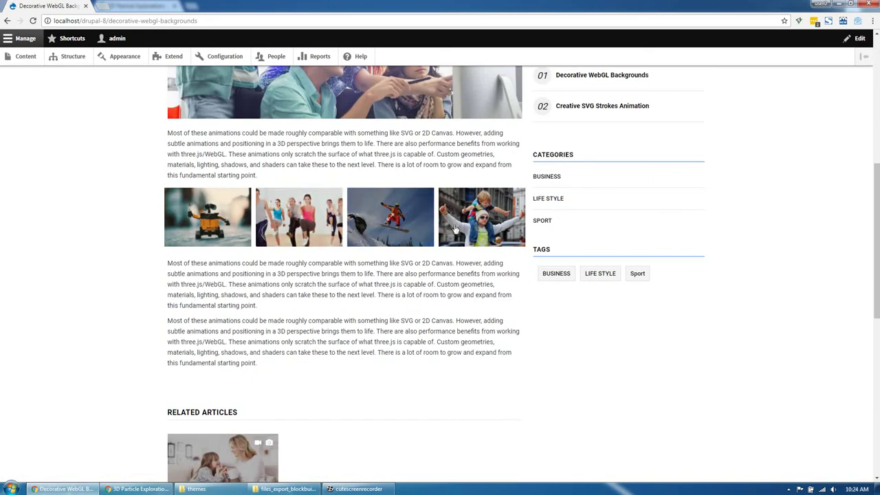
pyautogui.scroll(-3, 232, 417)
pyautogui.scroll(10, 236, 417)
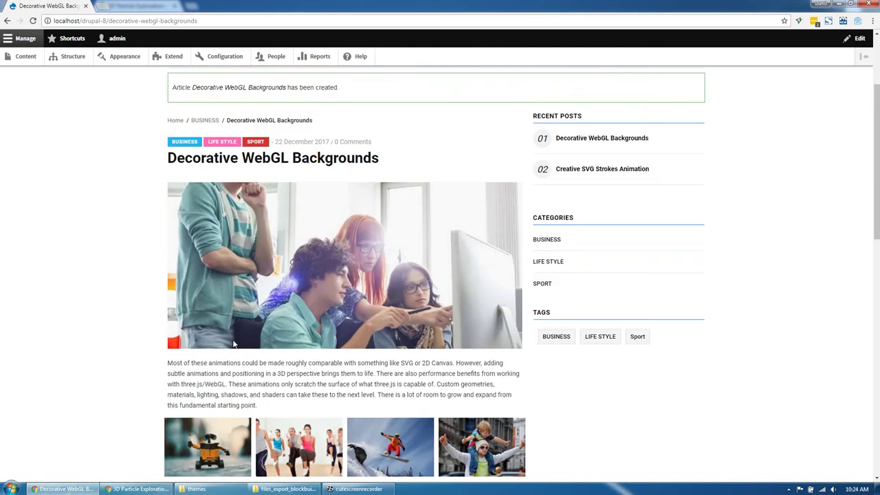
# Start another article and title it "Animated SVG Frame Slideshow", copied from the Codrops article list.
pyautogui.click(24, 58)
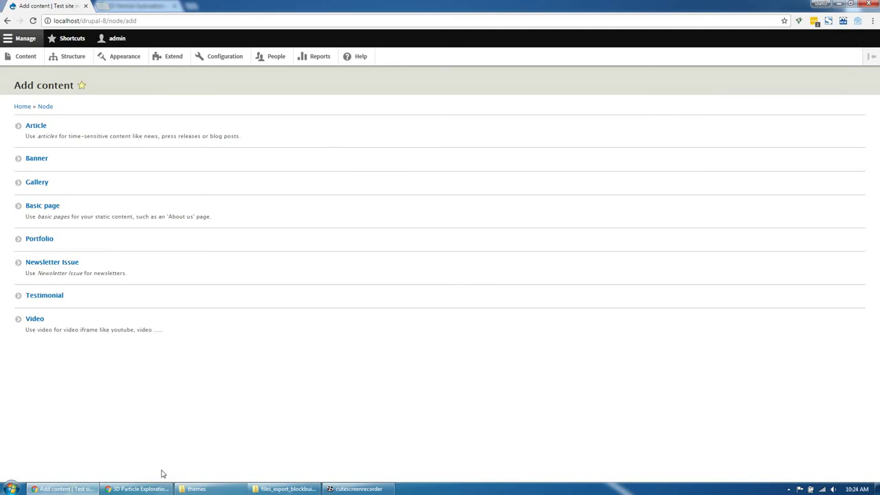
pyautogui.click(137, 489)
pyautogui.click(66, 7)
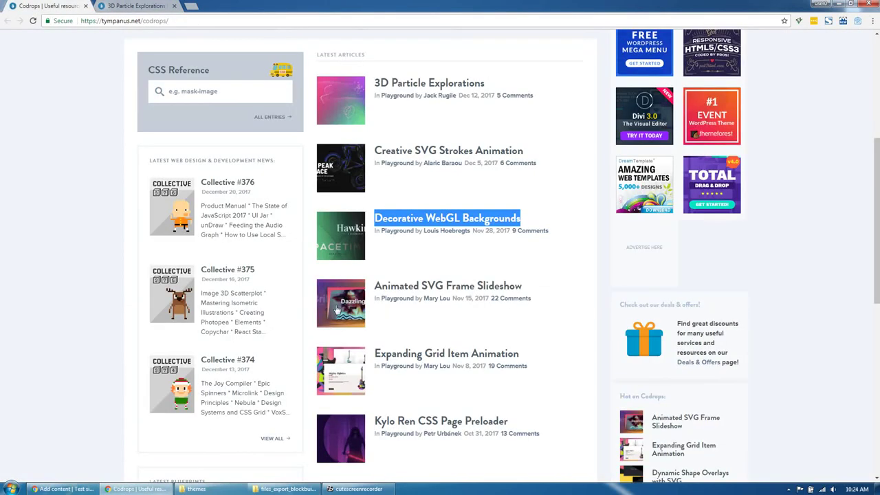
pyautogui.moveTo(523, 286); pyautogui.dragTo(374, 285)
pyautogui.hotkey('ctrl', 'c')
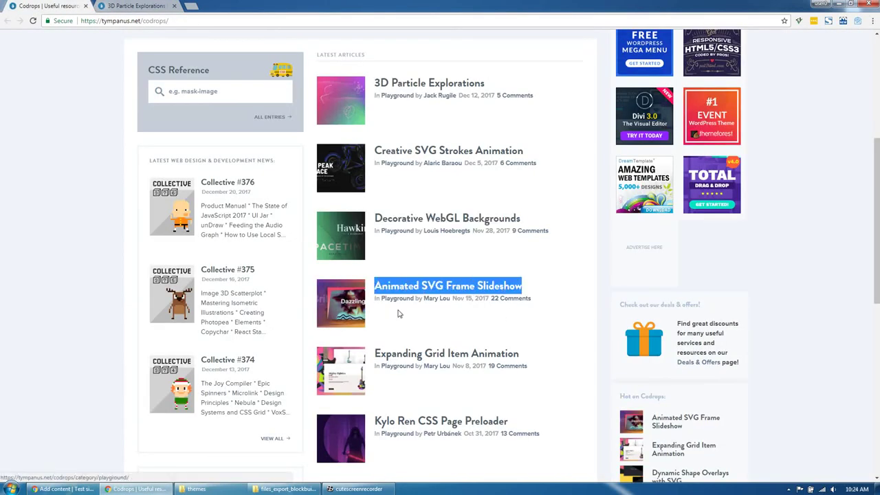
pyautogui.click(63, 489)
pyautogui.click(152, 188)
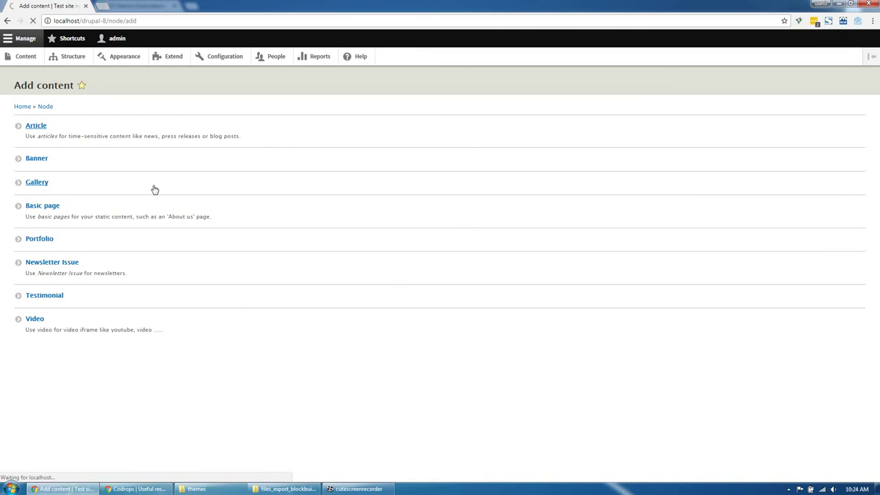
pyautogui.click(121, 135)
pyautogui.hotkey('ctrl', 'v')
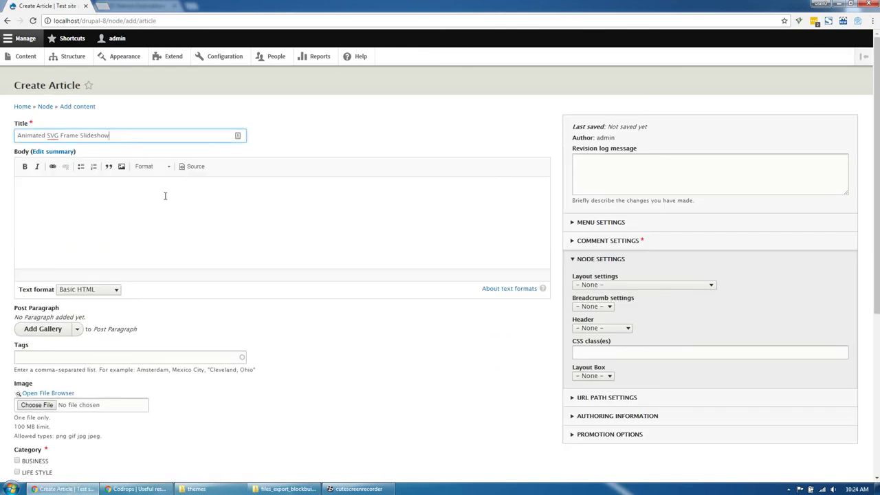
# Copy the "Most of these animations" paragraph from the 3D Particle Explorations page into the new article's body.
pyautogui.hotkey('alt', 'Tab')
pyautogui.click(114, 7)
pyautogui.hotkey('ctrl', 'c')
pyautogui.hotkey('alt', 'Tab')
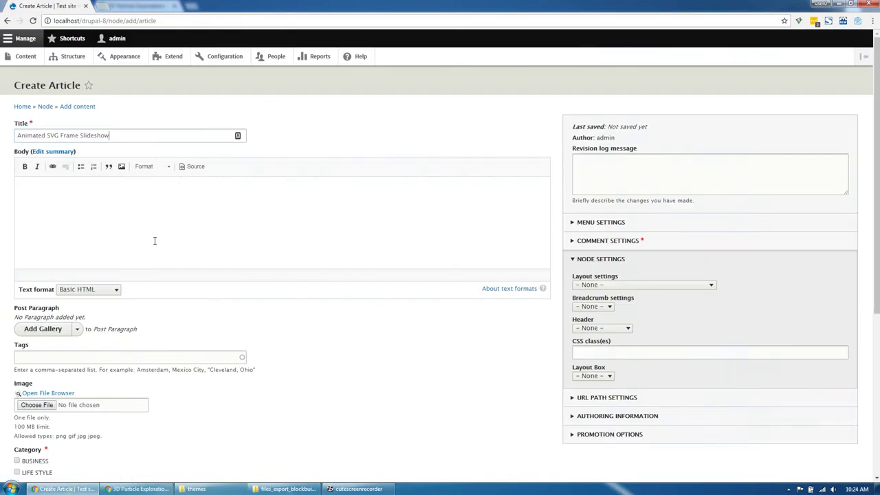
pyautogui.click(155, 240)
pyautogui.hotkey('ctrl', 'v')
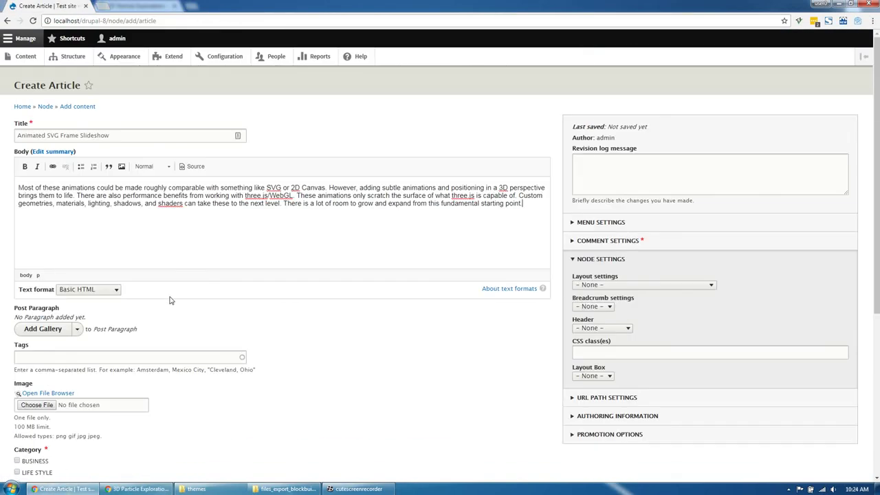
# Repeat the pasted paragraph in the article body and attach post-17.jpg from the file browser as the article's image.
pyautogui.hotkey('ctrl', 'v')
pyautogui.scroll(-3, 170, 300)
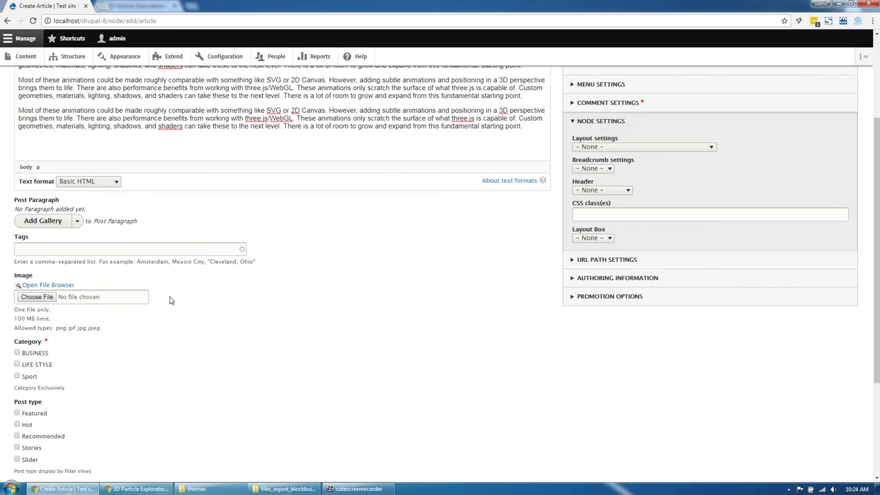
pyautogui.scroll(-2, 168, 301)
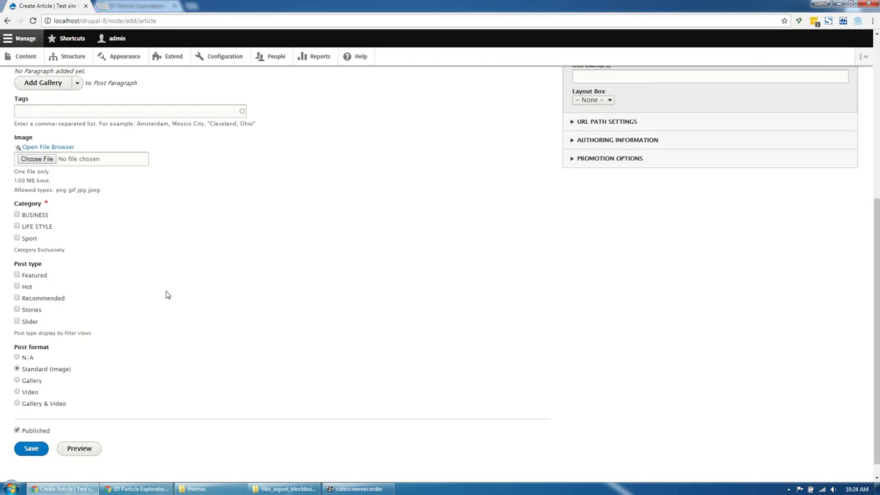
pyautogui.click(70, 149)
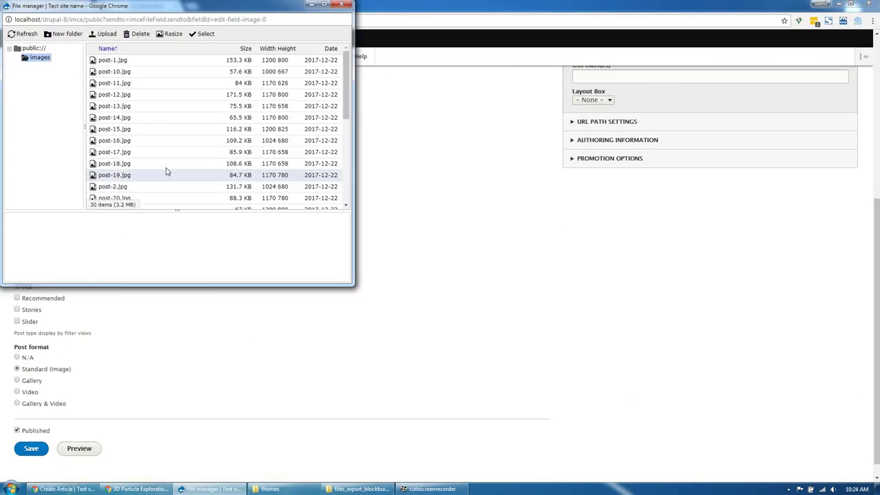
pyautogui.click(167, 152)
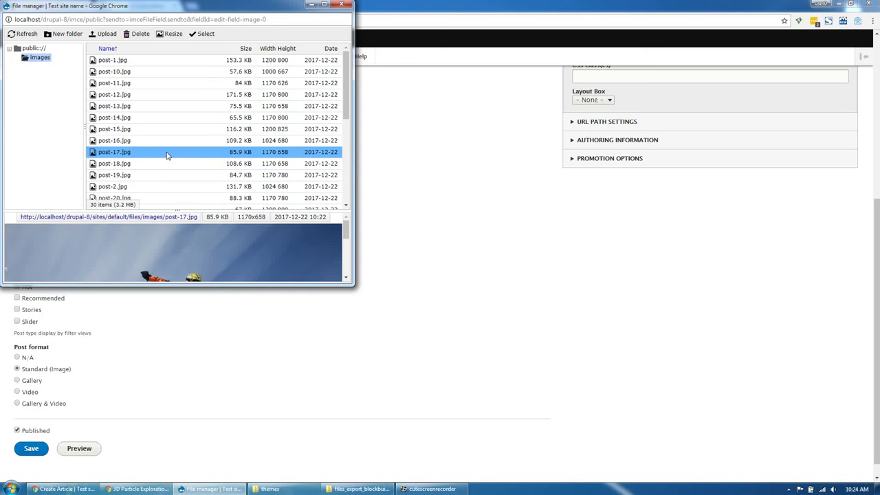
pyautogui.click(202, 33)
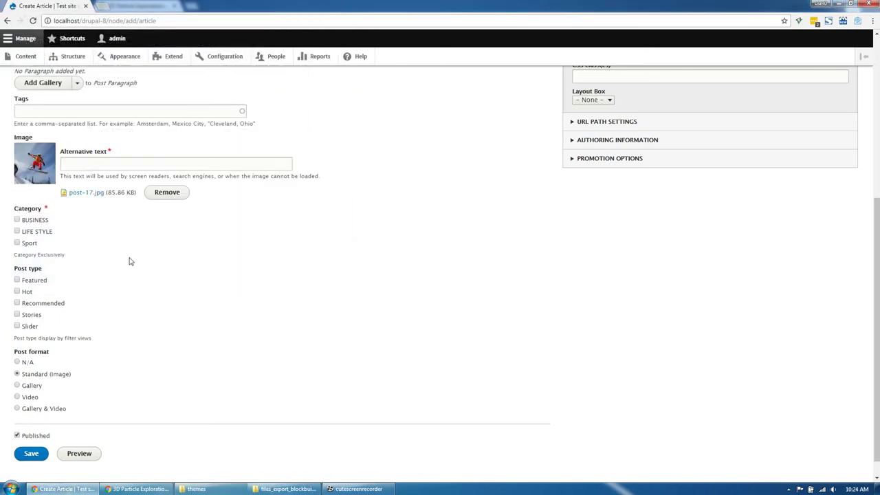
# Assign the LIFE STYLE category and all post types, give the image the alternative text "image", save the article and look over its page.
pyautogui.scroll(-1, 44, 321)
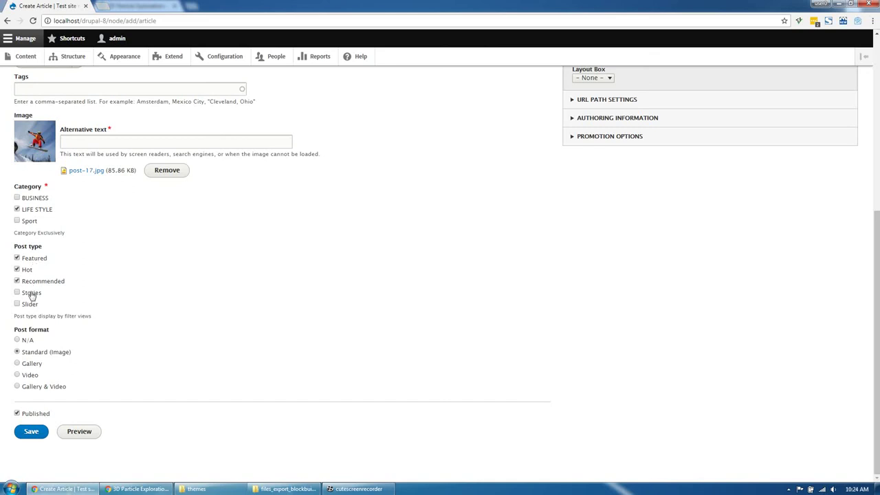
pyautogui.click(28, 431)
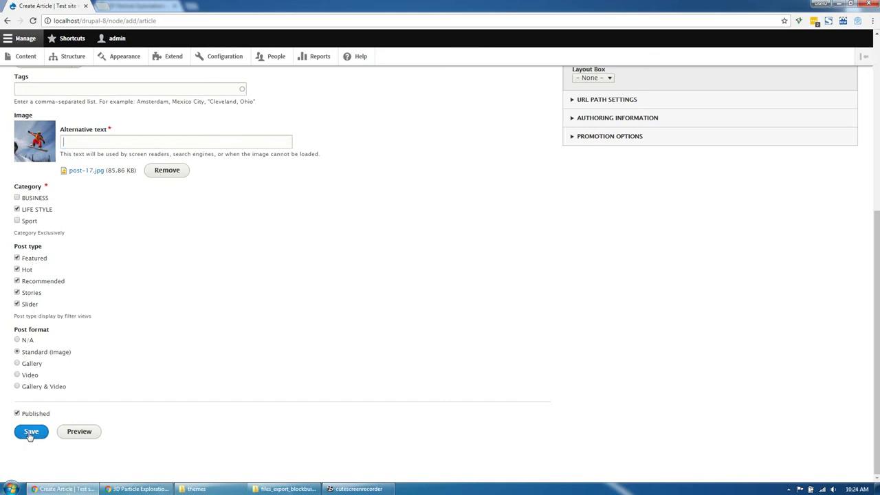
pyautogui.click(107, 233)
pyautogui.click(96, 246)
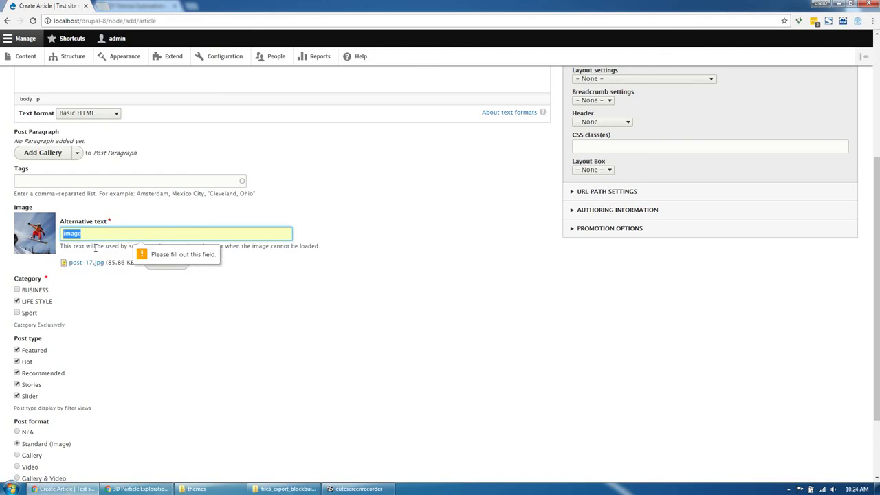
pyautogui.scroll(-2, 96, 249)
pyautogui.press('Return')
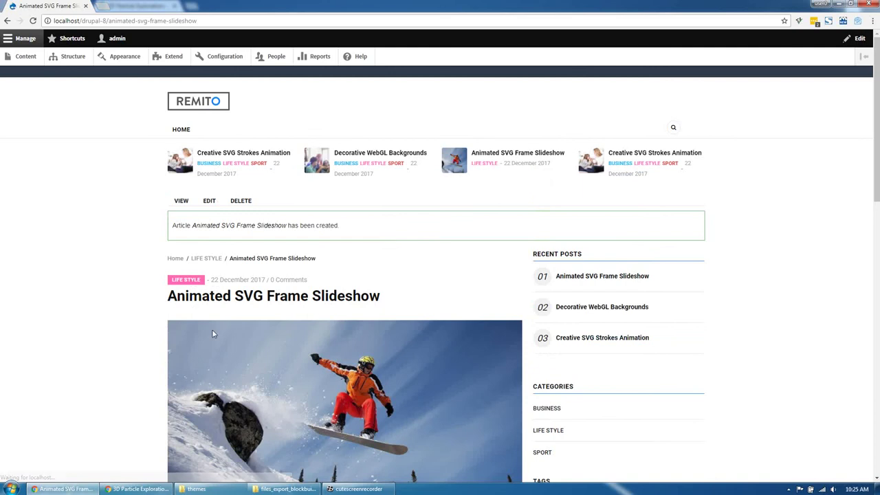
pyautogui.scroll(-8, 201, 375)
pyautogui.scroll(8, 201, 375)
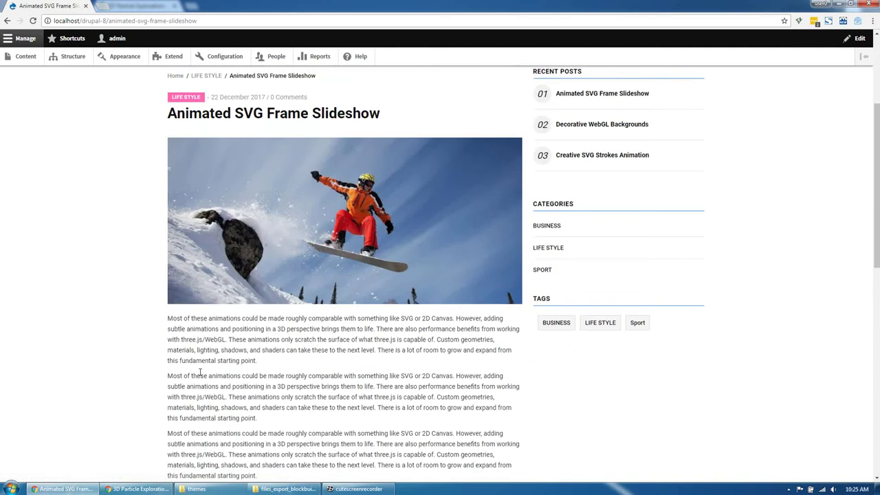
# Start another article and title it "Expanding Grid Item Animation", copied from the Codrops article list.
pyautogui.click(25, 56)
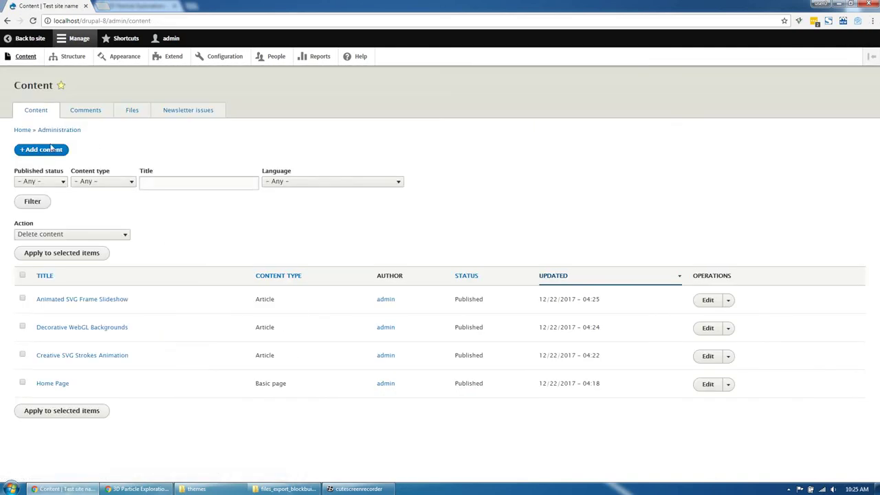
pyautogui.click(50, 146)
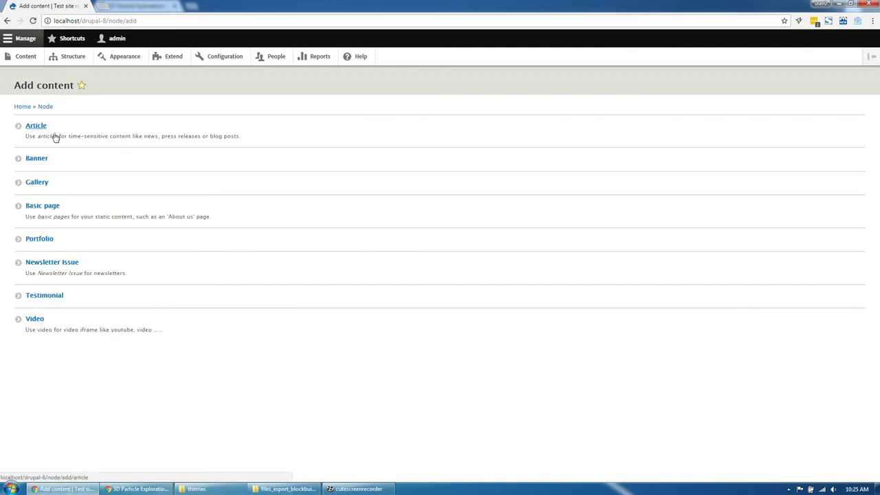
pyautogui.click(55, 137)
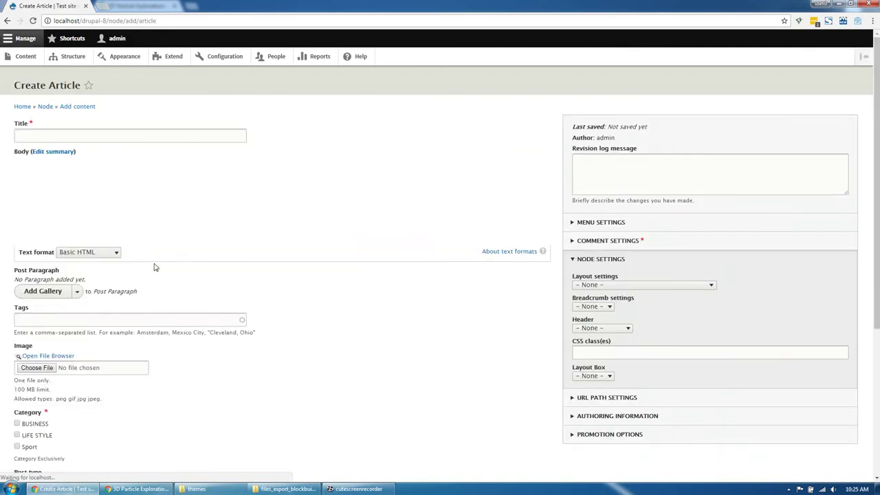
pyautogui.hotkey('alt', 'Tab')
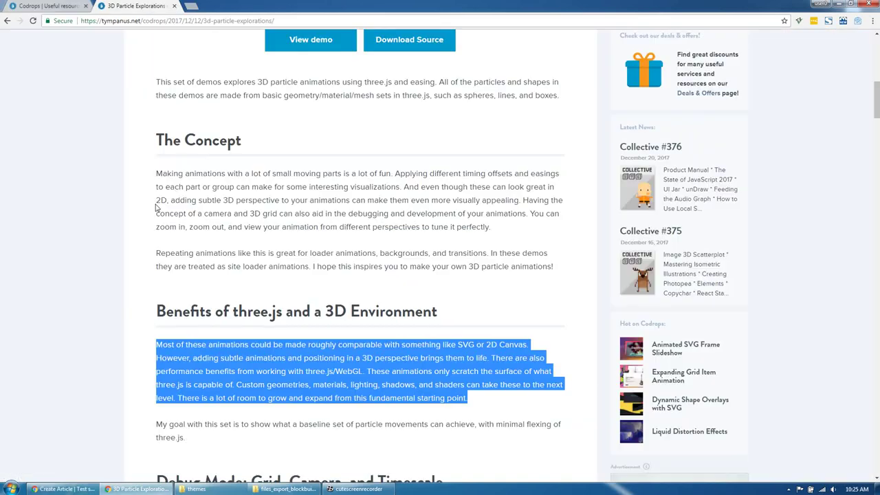
pyautogui.click(64, 10)
pyautogui.moveTo(519, 353); pyautogui.dragTo(380, 353)
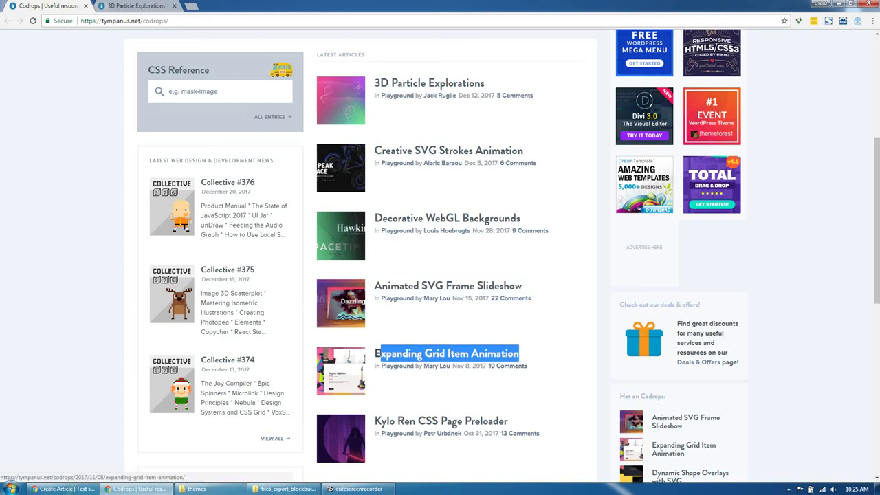
pyautogui.hotkey('alt', 'Tab')
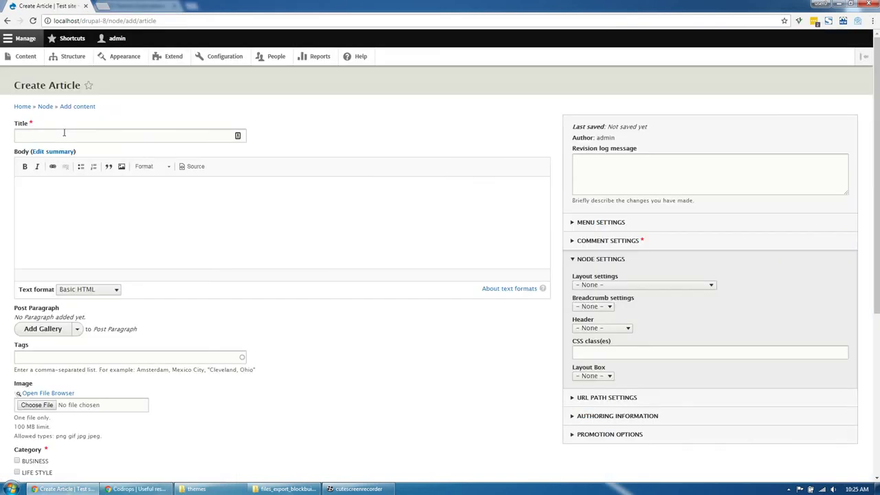
pyautogui.click(64, 132)
pyautogui.write('Expanding Grid Item Animation')
# Copy the "Most of these animations" paragraph from the 3D Particle Explorations page and paste it repeatedly into the Expanding Grid Item Animation body.
pyautogui.hotkey('alt', 'Tab')
pyautogui.click(135, 7)
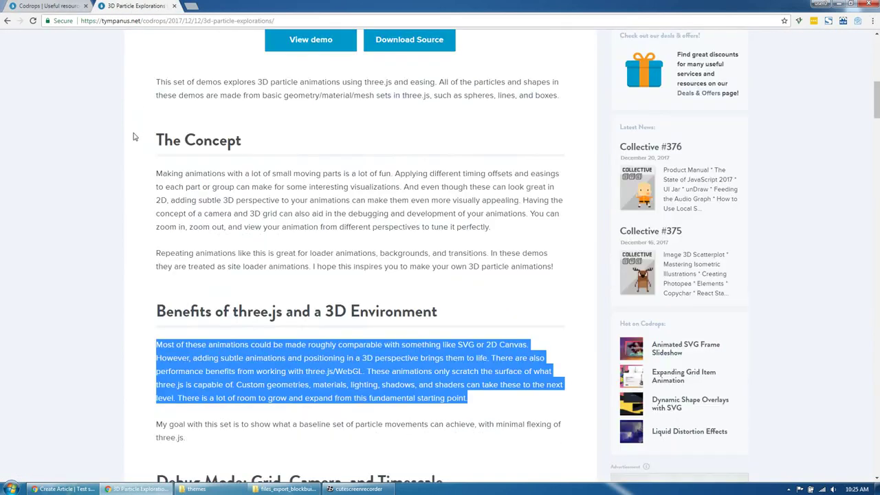
pyautogui.hotkey('ctrl', 'c')
pyautogui.hotkey('alt', 'Tab')
pyautogui.click(80, 202)
pyautogui.hotkey('ctrl', 'v')
pyautogui.hotkey('ctrl', 'v')
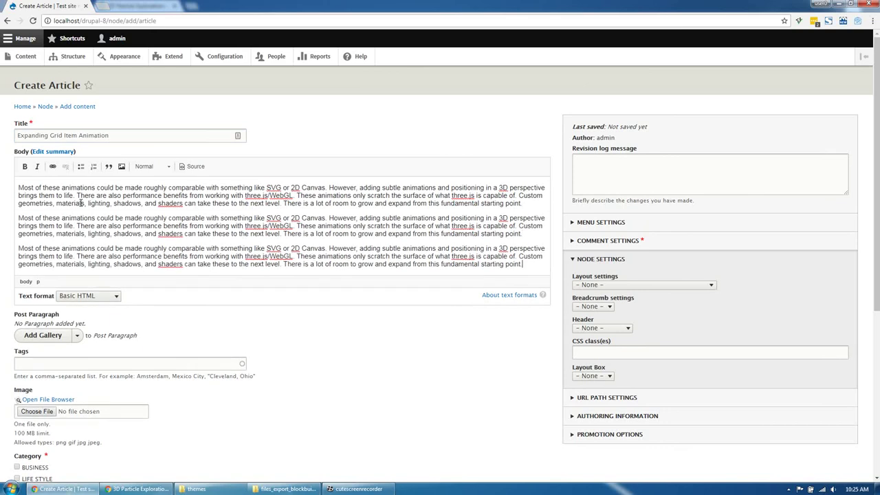
pyautogui.hotkey('ctrl', 'v')
pyautogui.scroll(-3, 87, 225)
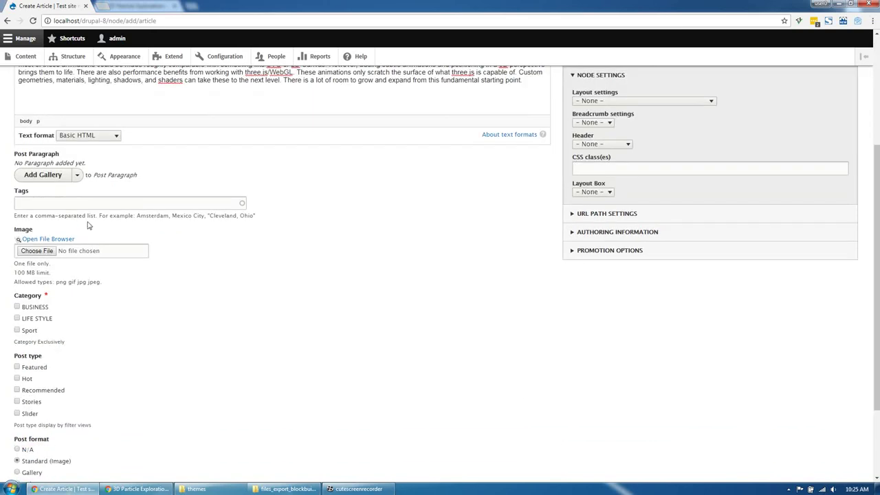
pyautogui.click(77, 177)
pyautogui.click(55, 190)
pyautogui.click(96, 216)
pyautogui.press('Down')
pyautogui.press('Return')
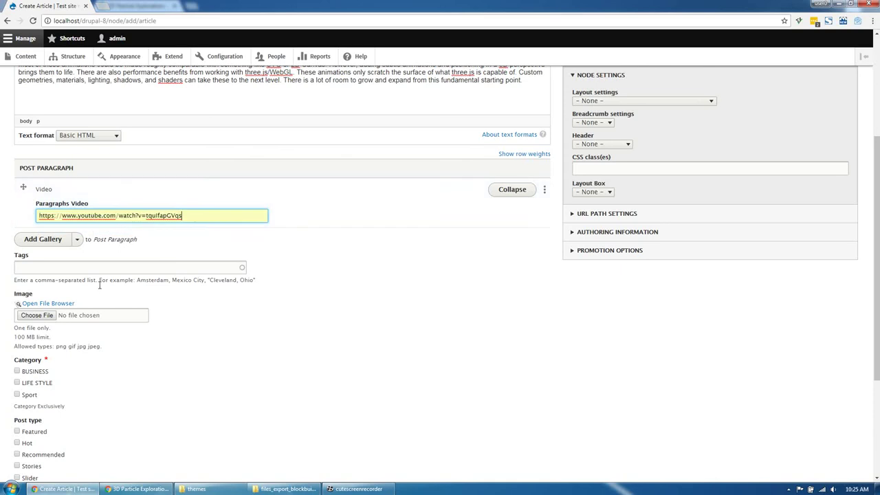
# Attach post-19.jpg from the file browser as the article's image.
pyautogui.scroll(-3, 99, 289)
pyautogui.click(47, 165)
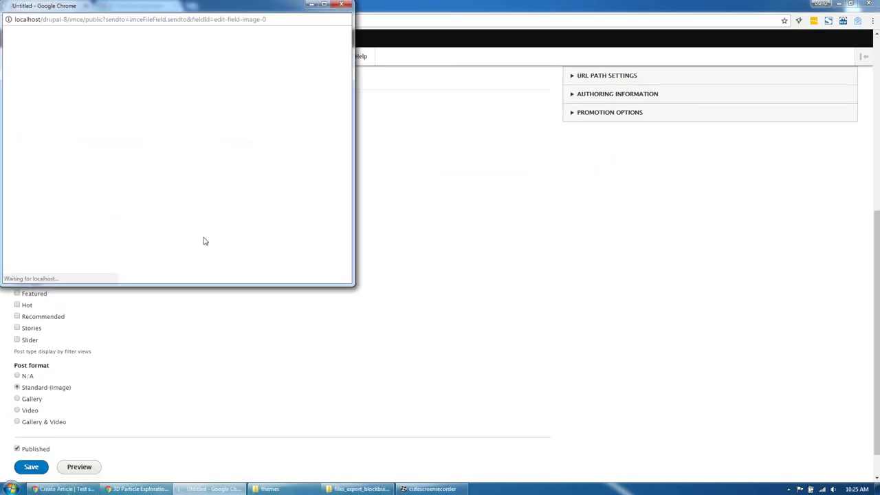
pyautogui.click(185, 175)
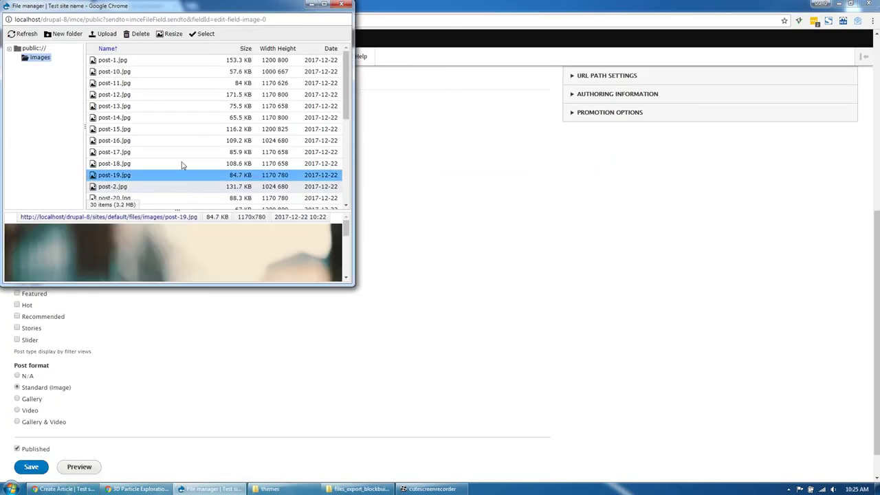
pyautogui.click(202, 34)
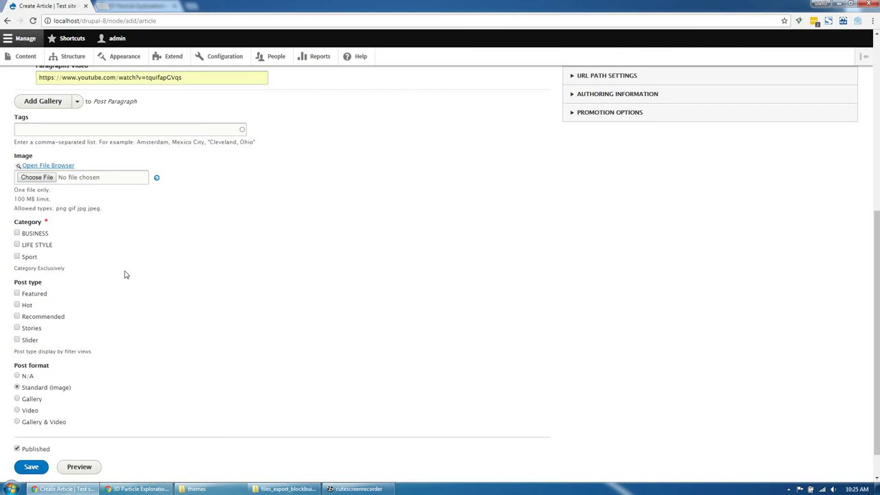
# Assign the Sport category and all post types, give the image the alternative text "image", and save the article.
pyautogui.scroll(-1, 49, 279)
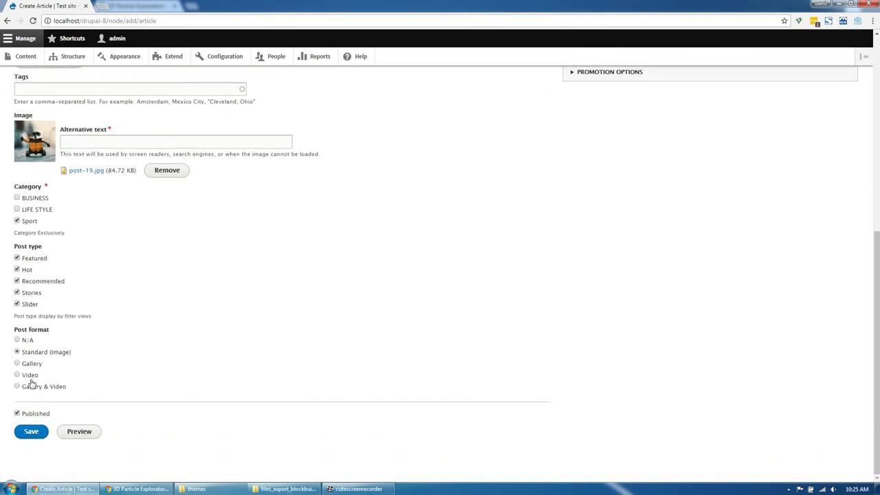
pyautogui.click(31, 431)
pyautogui.click(116, 143)
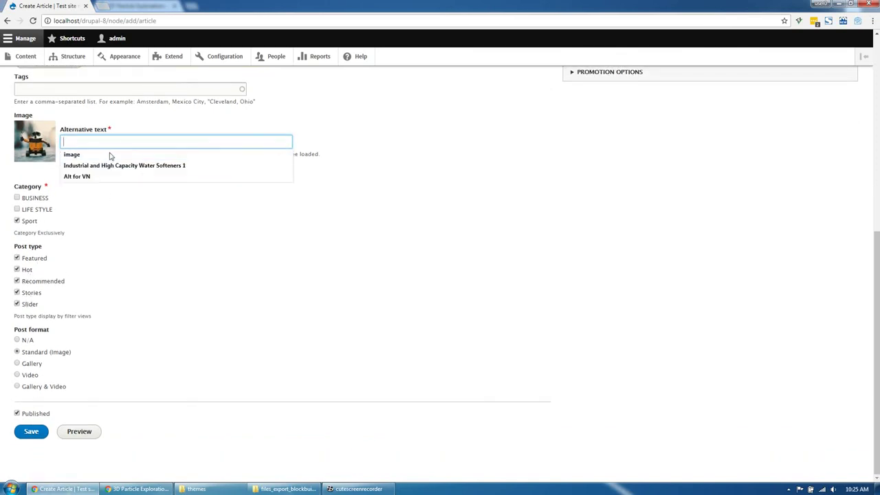
pyautogui.click(110, 155)
pyautogui.click(45, 428)
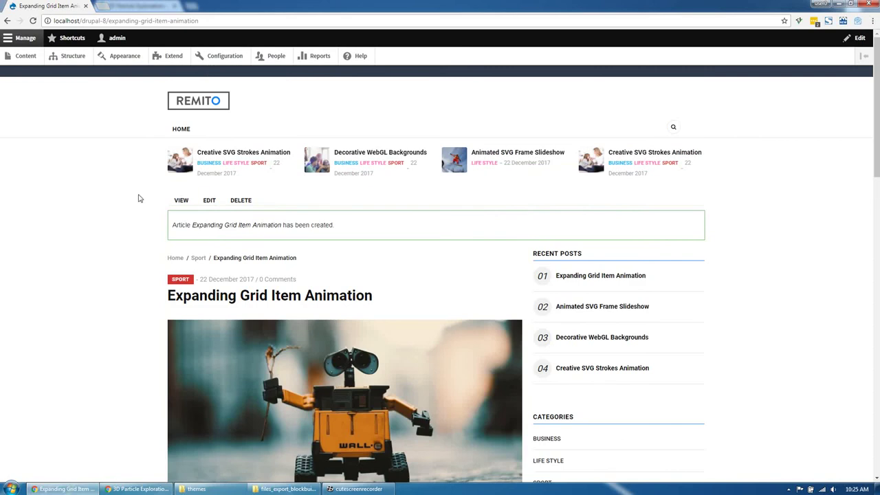
# Start another article and title it "TeaSquares: Tea Infused Energy Snacks".
pyautogui.click(29, 59)
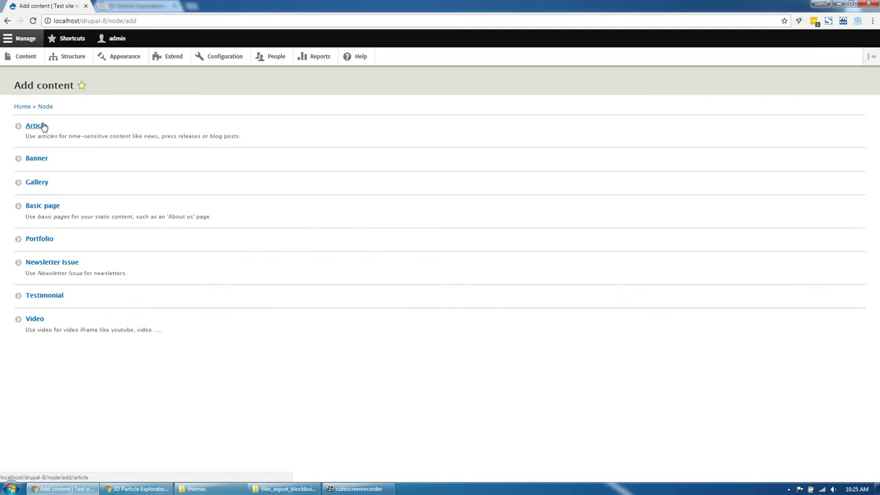
pyautogui.click(42, 125)
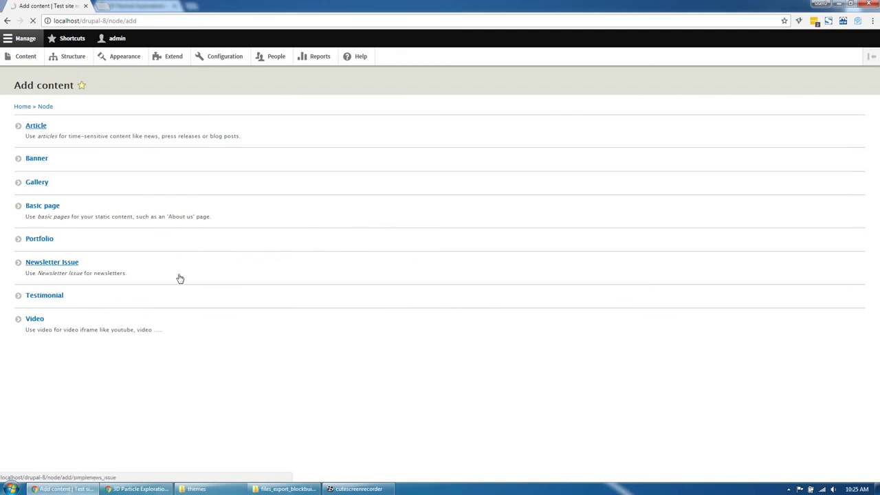
pyautogui.click(75, 136)
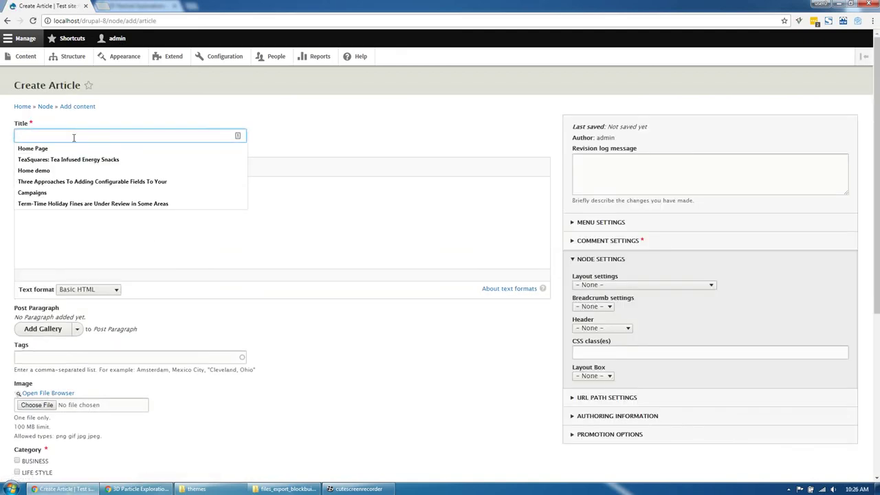
pyautogui.click(78, 158)
# Fill the TeaSquares article body with repeated copies of the "Most of these animations" paragraph from the 3D Particle Explorations page.
pyautogui.hotkey('alt', 'Tab')
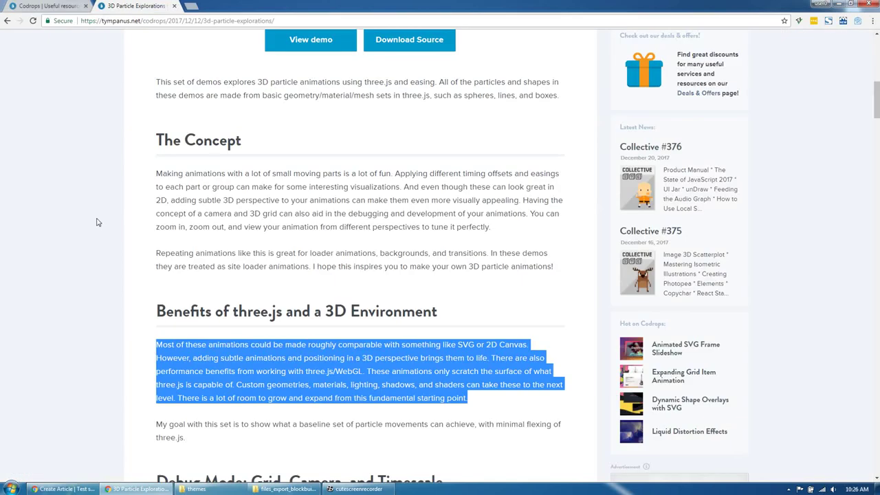
pyautogui.hotkey('ctrl', 'c')
pyautogui.hotkey('alt', 'Tab')
pyautogui.click(139, 229)
pyautogui.hotkey('ctrl', 'v')
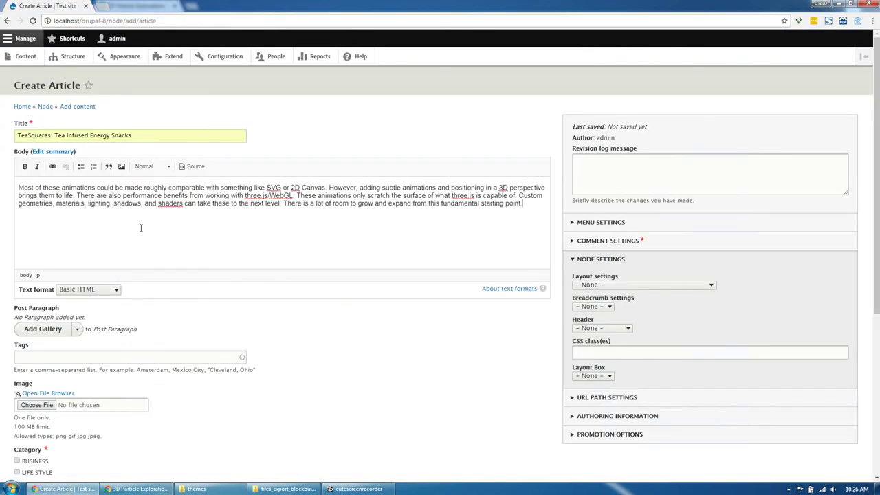
pyautogui.hotkey('ctrl', 'v')
# Attach post-5.jpg from the file browser as the TeaSquares article's image.
pyautogui.scroll(-2, 72, 300)
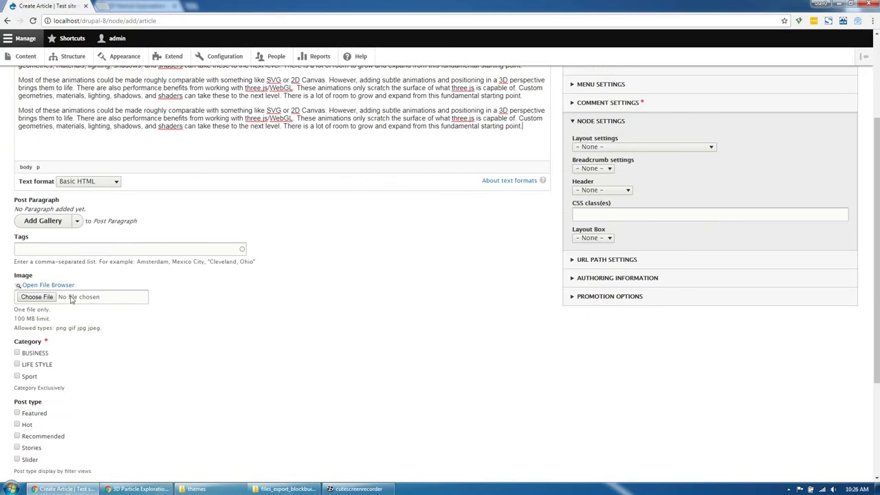
pyautogui.click(55, 286)
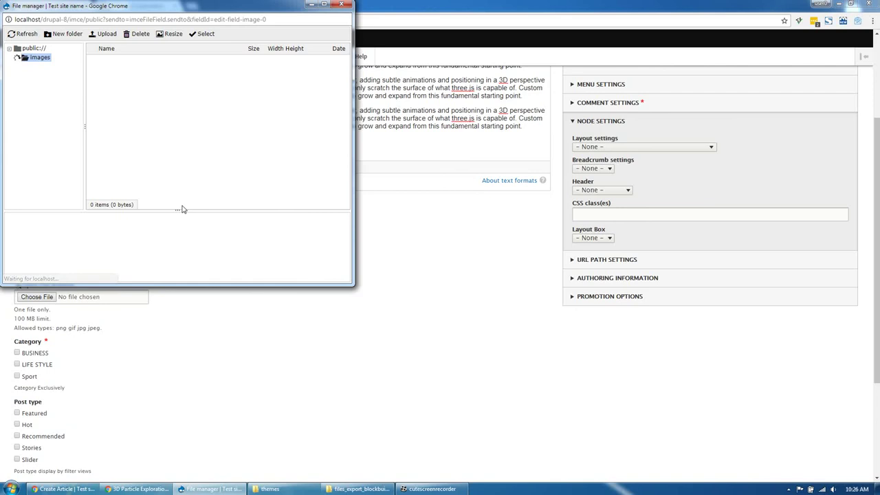
pyautogui.scroll(-5, 179, 169)
pyautogui.click(177, 163)
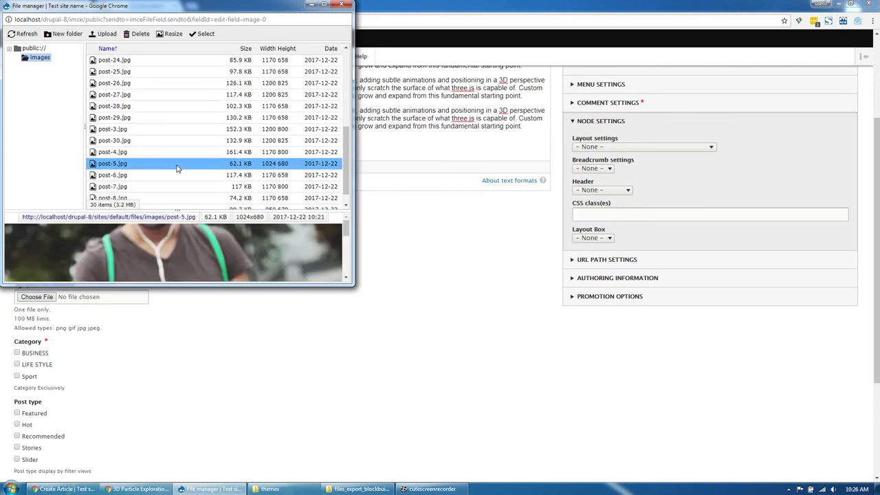
pyautogui.doubleClick(176, 167)
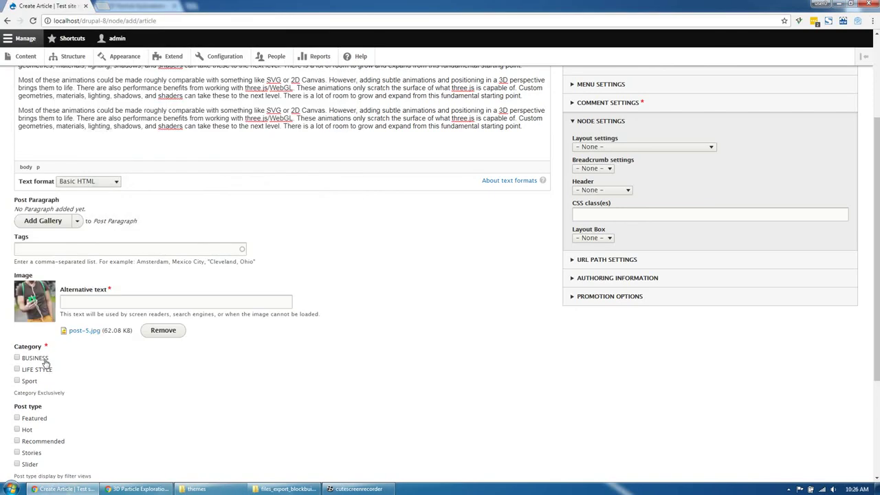
# Give the TeaSquares image the alternative text "image", assign the BUSINESS category and all post types, and save the article.
pyautogui.click(110, 305)
pyautogui.click(102, 316)
pyautogui.scroll(-3, 94, 362)
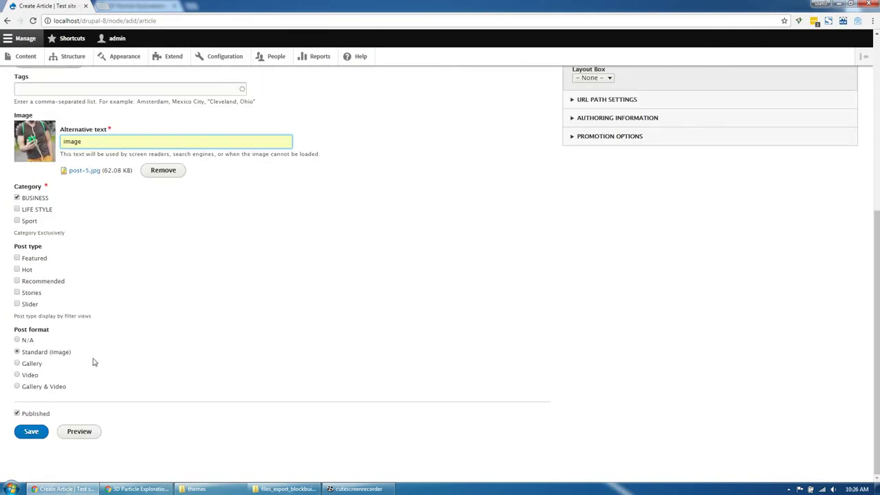
pyautogui.click(31, 260)
pyautogui.click(26, 270)
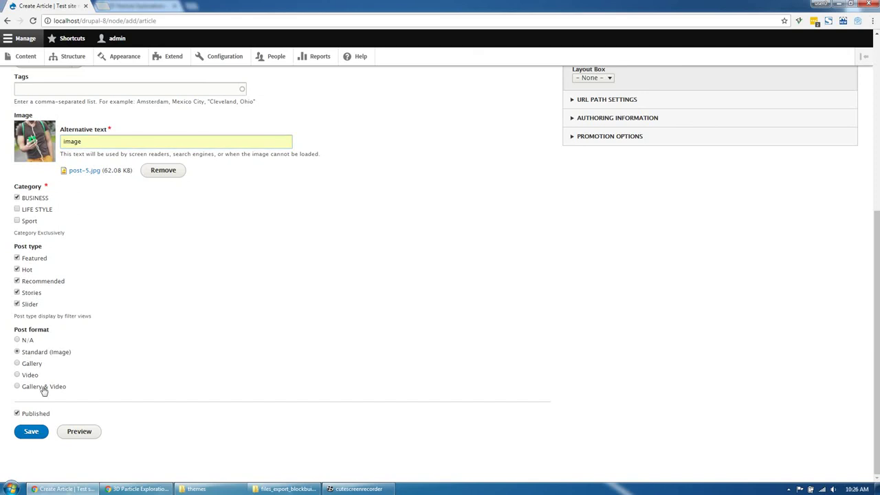
pyautogui.click(31, 432)
pyautogui.scroll(2, 137, 360)
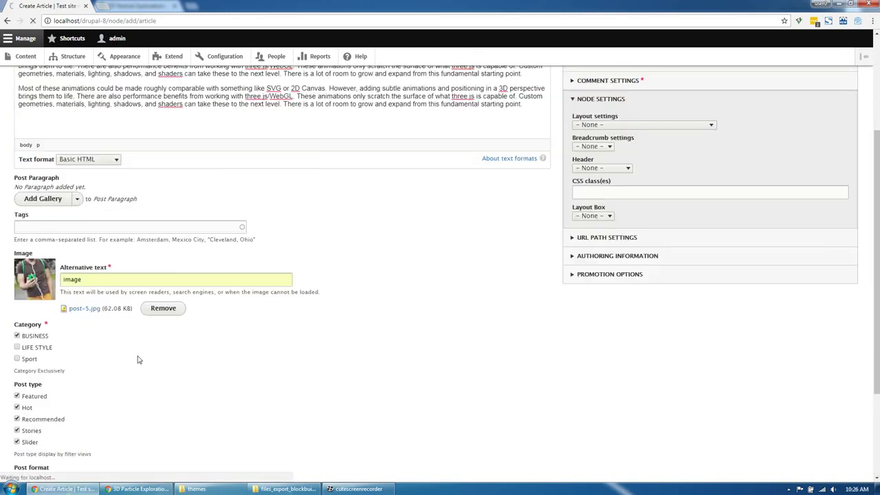
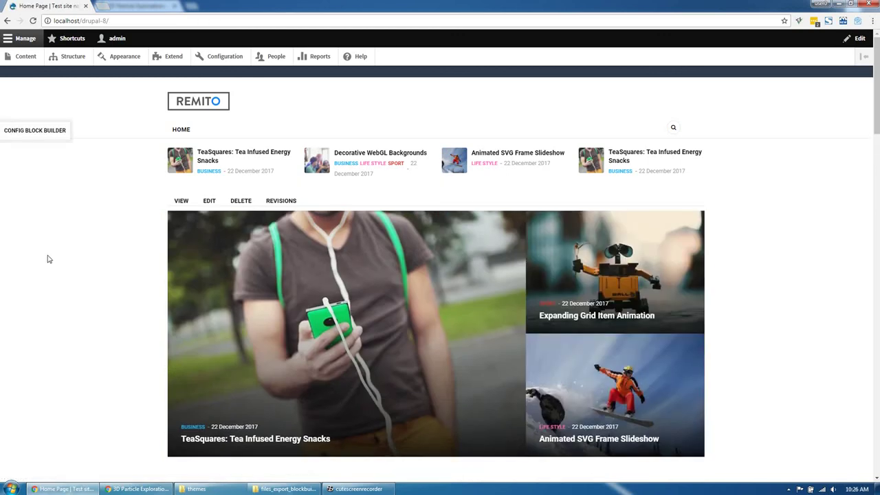
# Review the article sections on the front page and open the Article Category Blocks view for editing.
pyautogui.scroll(-2, 112, 318)
pyautogui.scroll(-10, 112, 318)
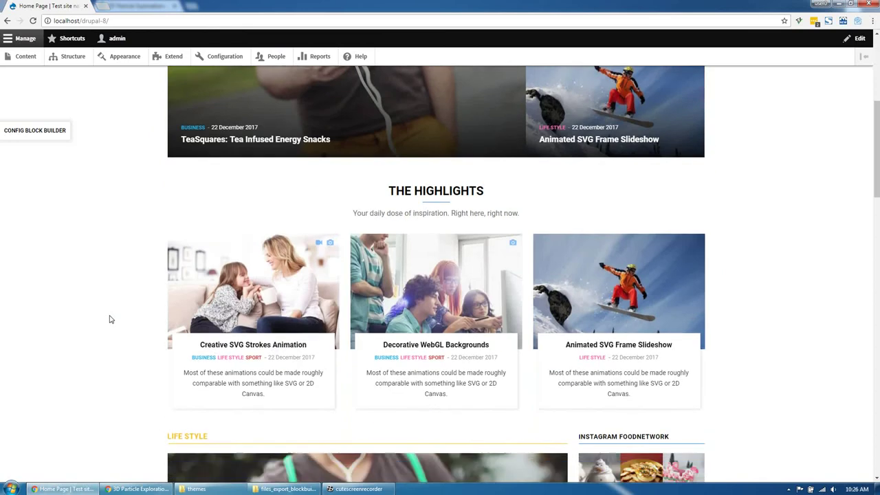
pyautogui.scroll(-9, 112, 318)
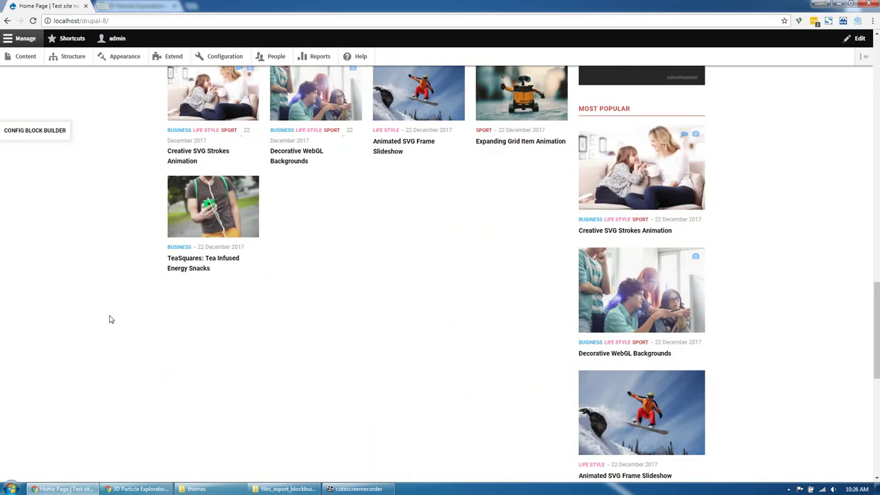
pyautogui.scroll(6, 110, 318)
pyautogui.scroll(3, 110, 318)
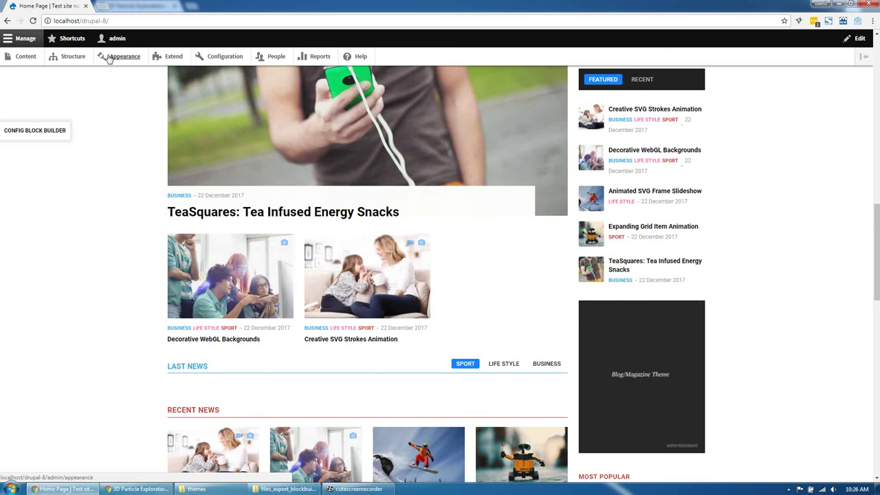
pyautogui.click(72, 56)
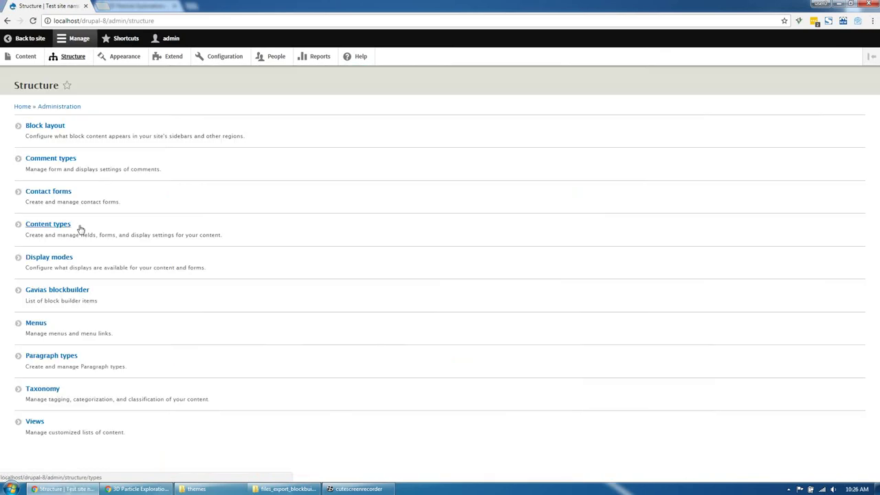
pyautogui.click(34, 422)
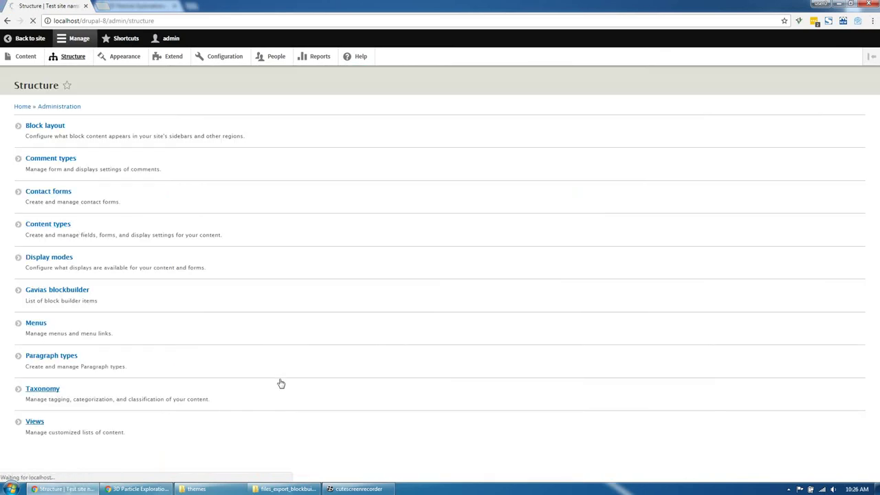
pyautogui.scroll(-2, 302, 366)
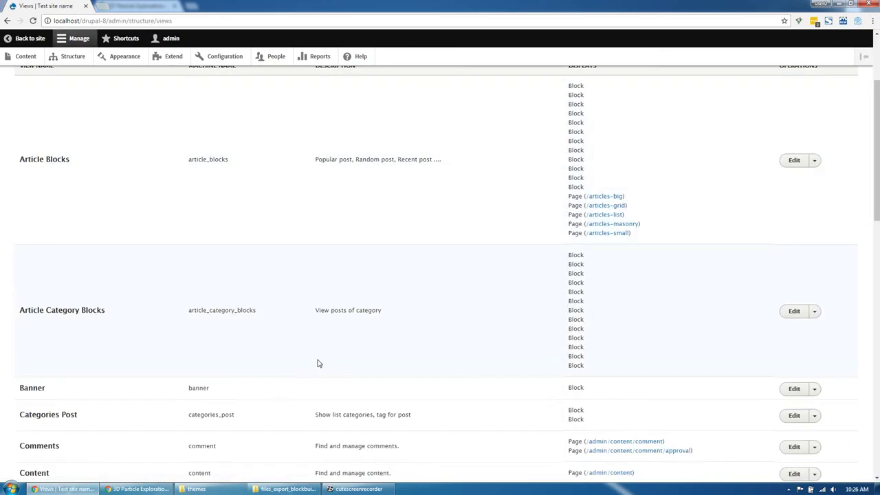
pyautogui.click(794, 311)
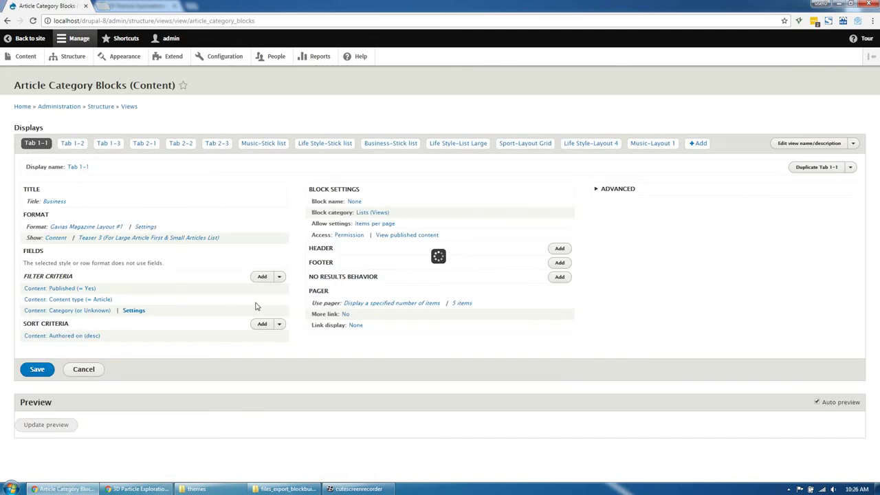
# Set the Category filter of the Tab 1-1 display to BUSINESS for this display only.
pyautogui.click(88, 311)
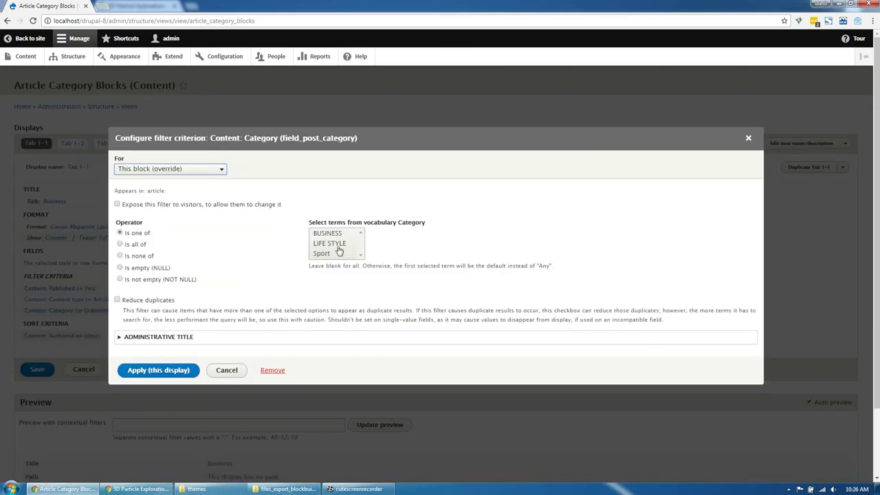
pyautogui.click(328, 234)
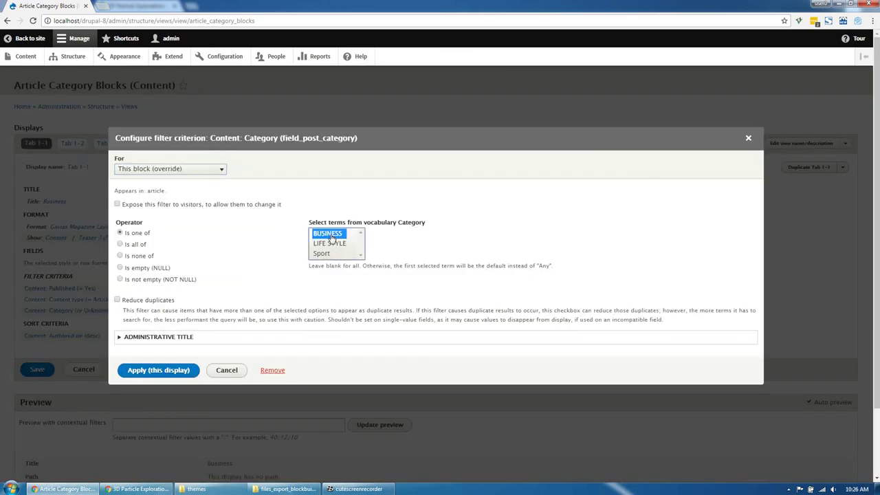
pyautogui.click(172, 373)
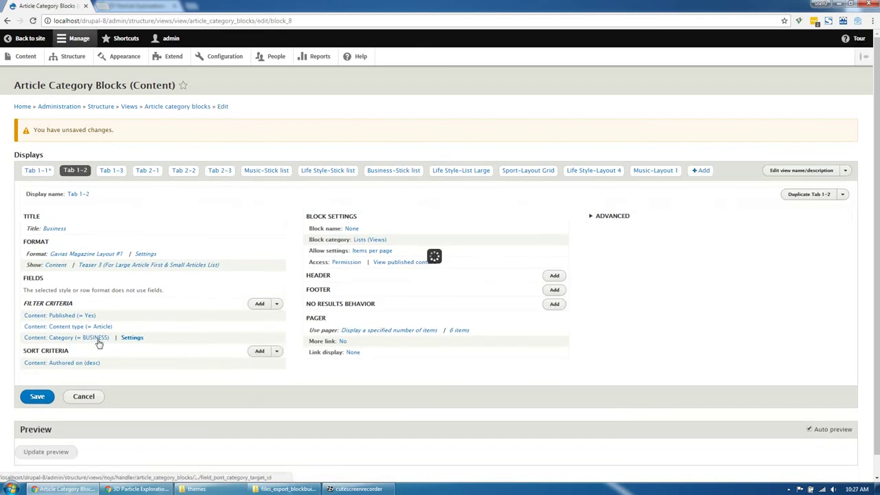
# Compare the Category filters of Tab 1-1, 1-2 and 1-3, set Tab 1-2's filter to Sport, and save the view.
pyautogui.click(113, 172)
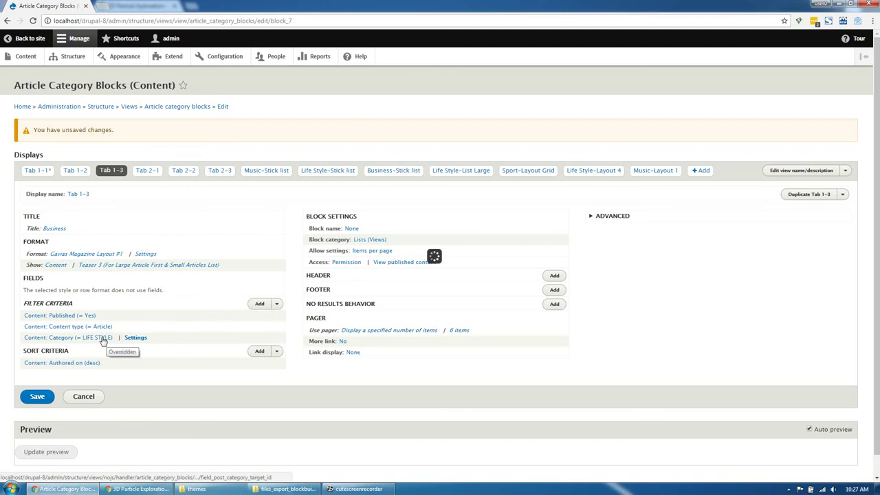
pyautogui.click(37, 171)
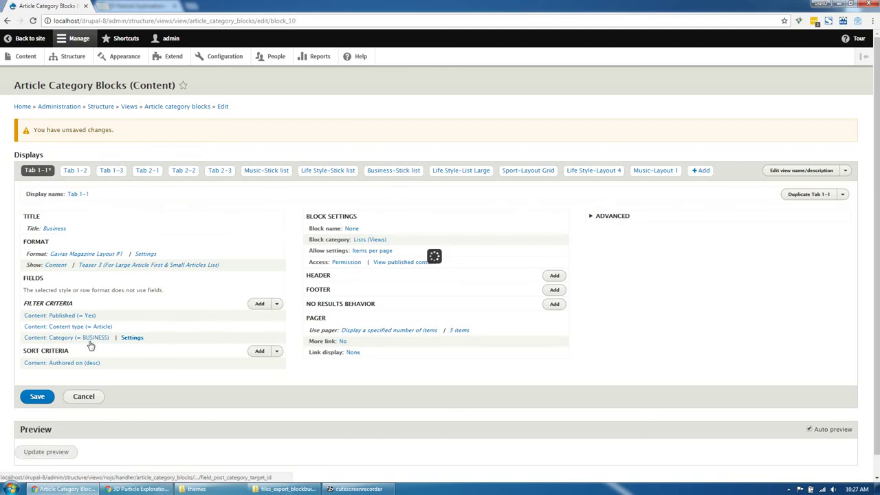
pyautogui.click(77, 173)
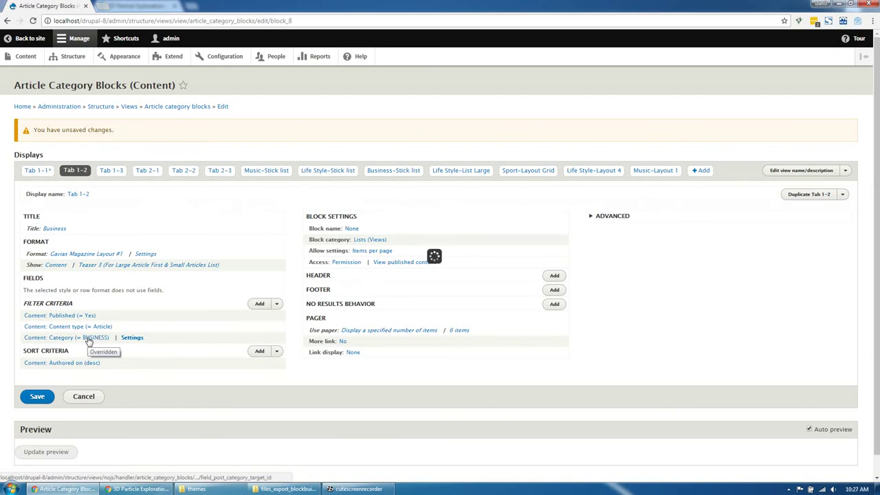
pyautogui.click(88, 338)
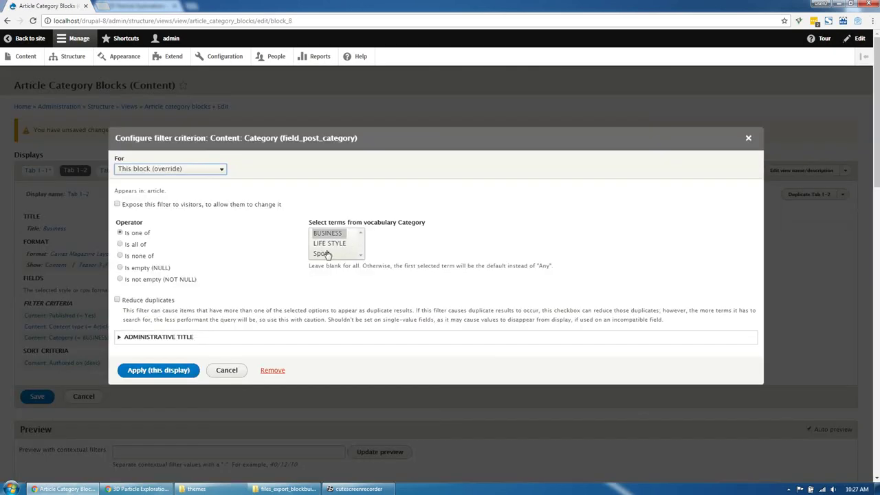
pyautogui.click(328, 253)
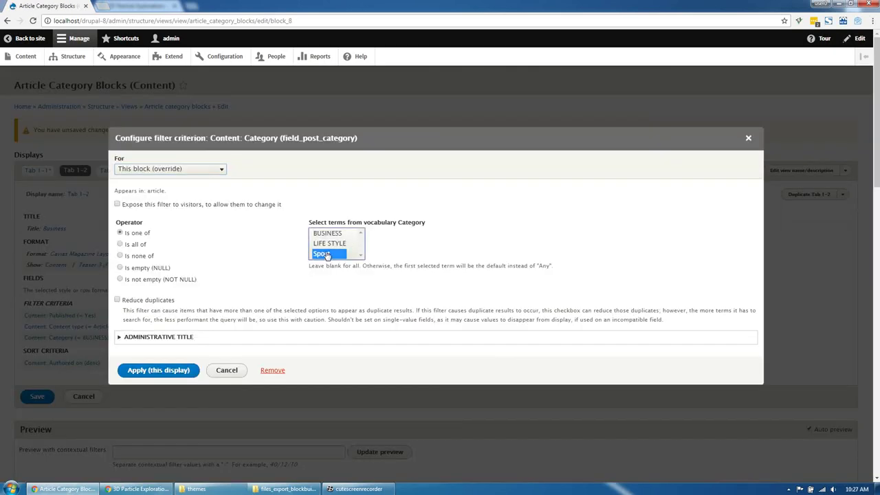
pyautogui.click(171, 370)
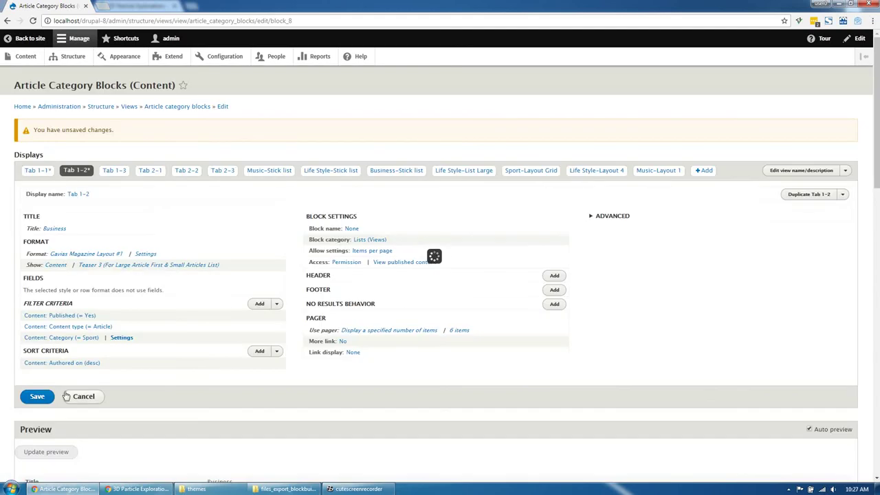
pyautogui.click(43, 400)
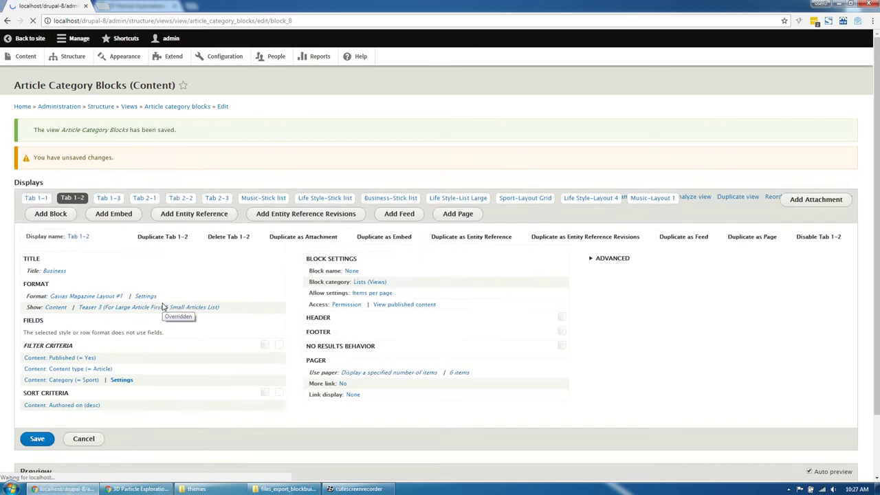
# Return to the front page and check the articles under the Sport, Life Style and Business tabs of the Last News block.
pyautogui.click(38, 43)
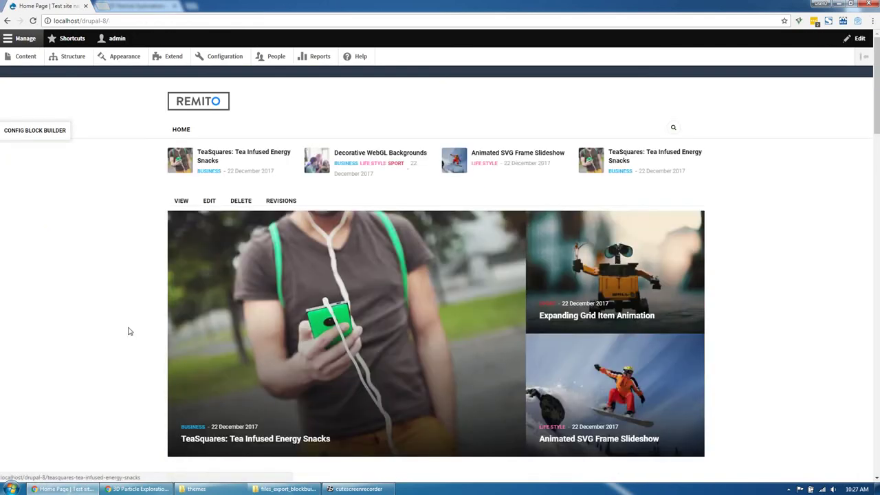
pyautogui.scroll(-10, 67, 323)
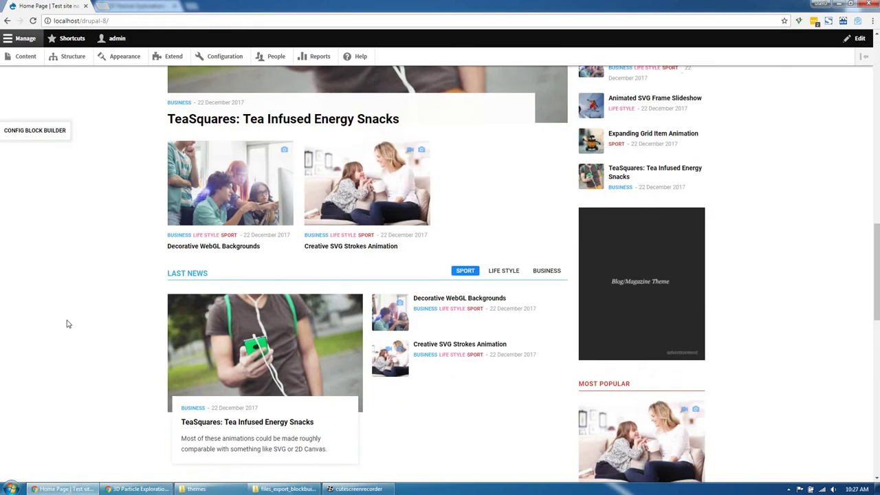
pyautogui.scroll(-3, 66, 324)
pyautogui.scroll(3, 65, 324)
pyautogui.scroll(-2, 64, 324)
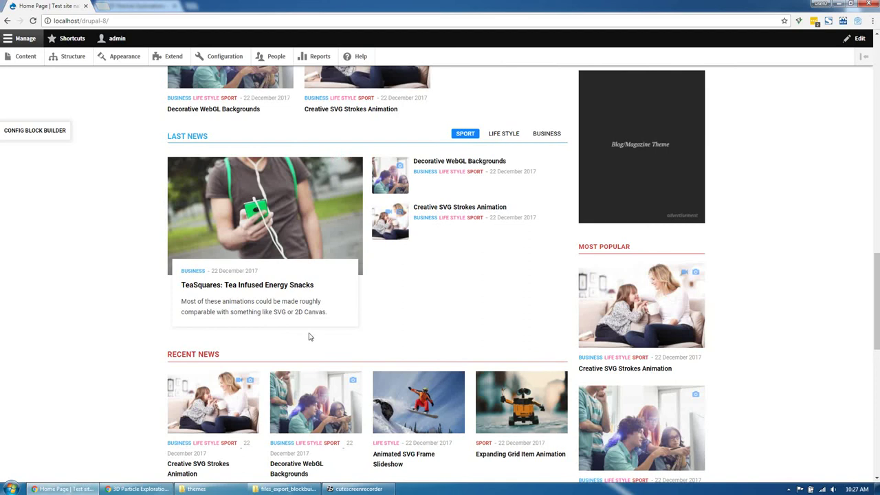
pyautogui.click(504, 133)
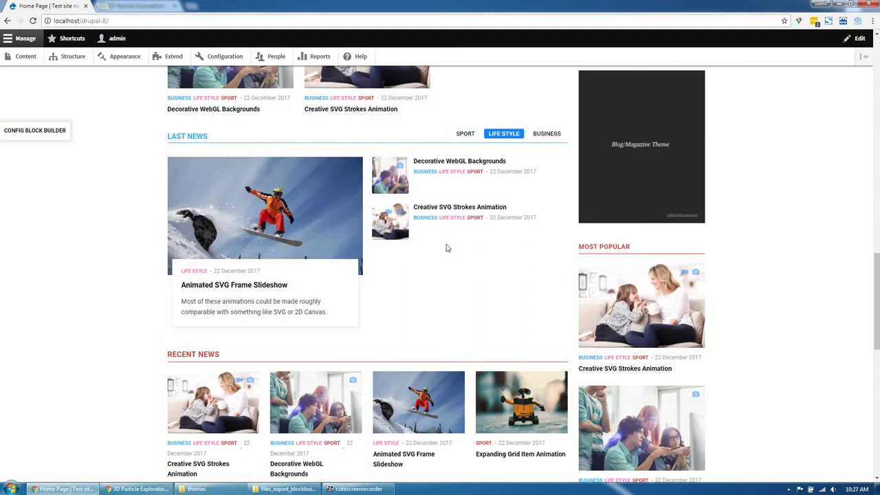
pyautogui.click(546, 134)
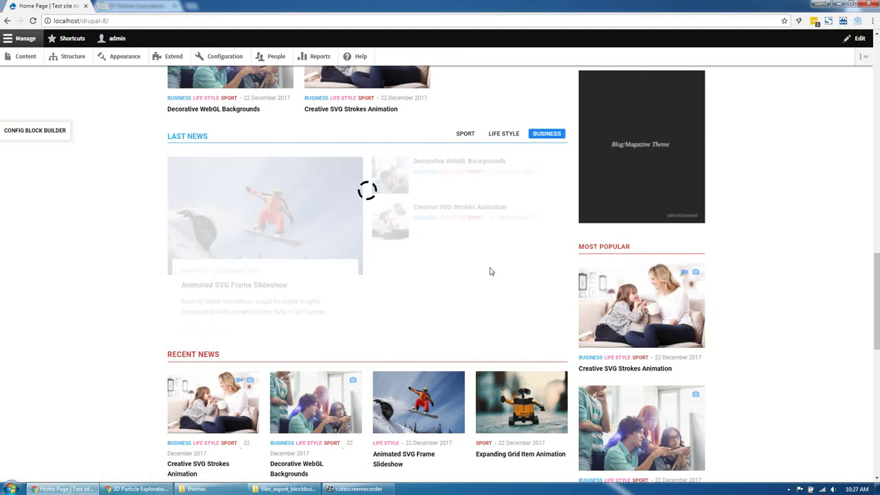
pyautogui.click(464, 134)
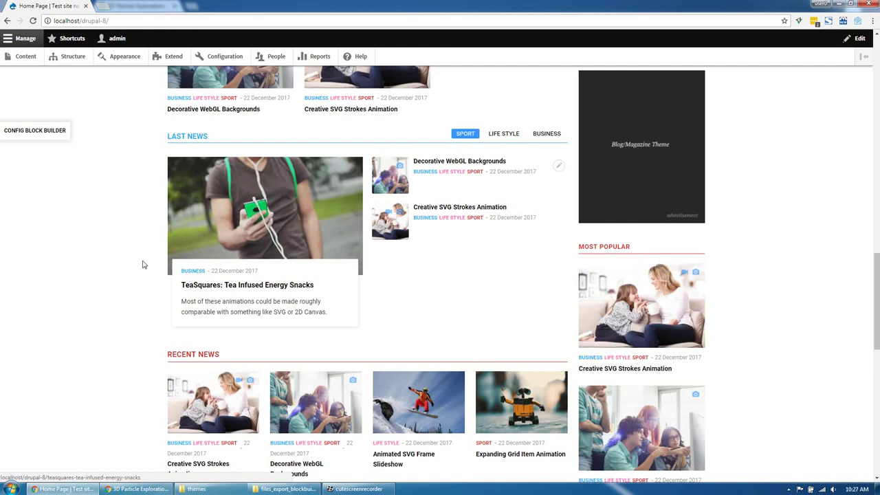
pyautogui.scroll(-5, 103, 266)
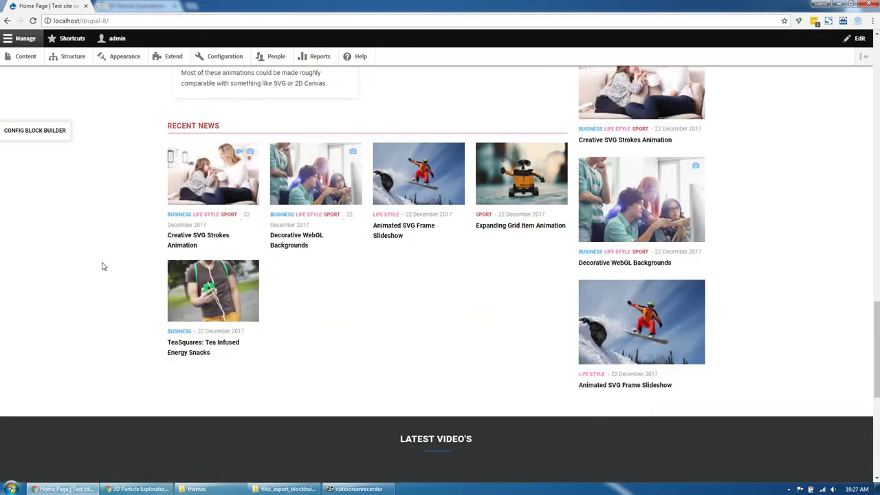
pyautogui.scroll(5, 103, 266)
pyautogui.scroll(12, 103, 266)
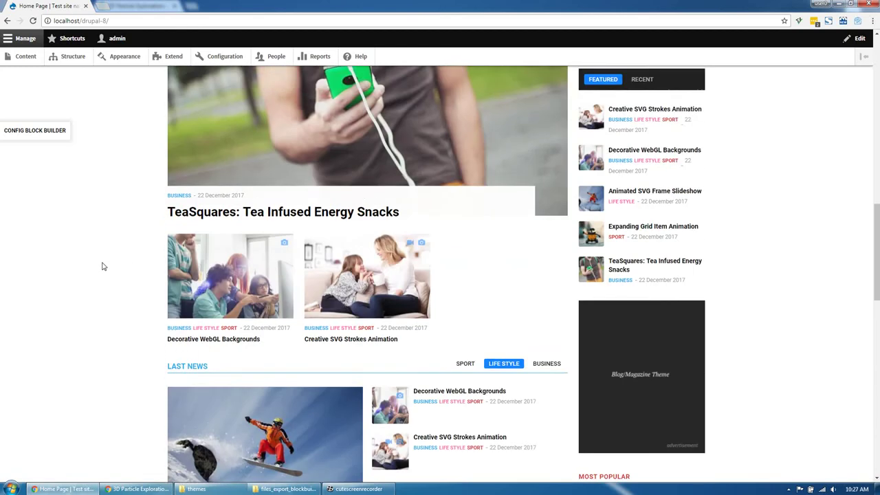
pyautogui.scroll(4, 103, 266)
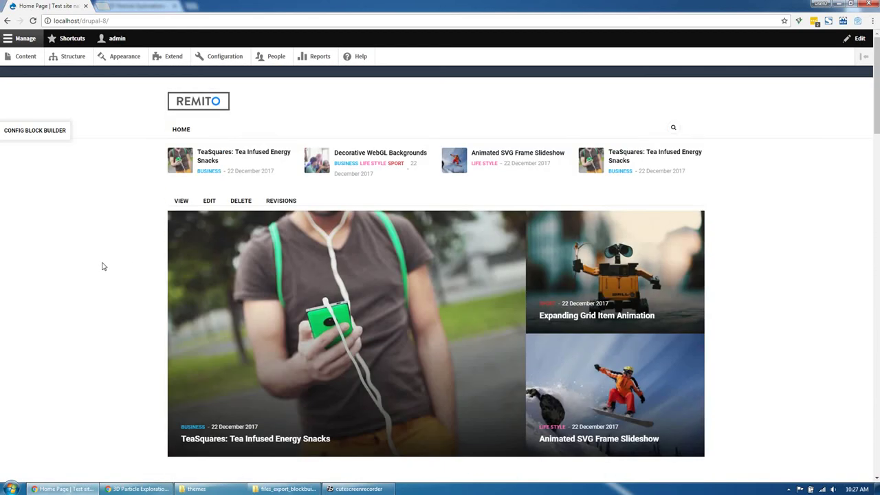
# Open the Home Page layout in the block builder and edit the Last News View Tabs Ajax element.
pyautogui.click(50, 130)
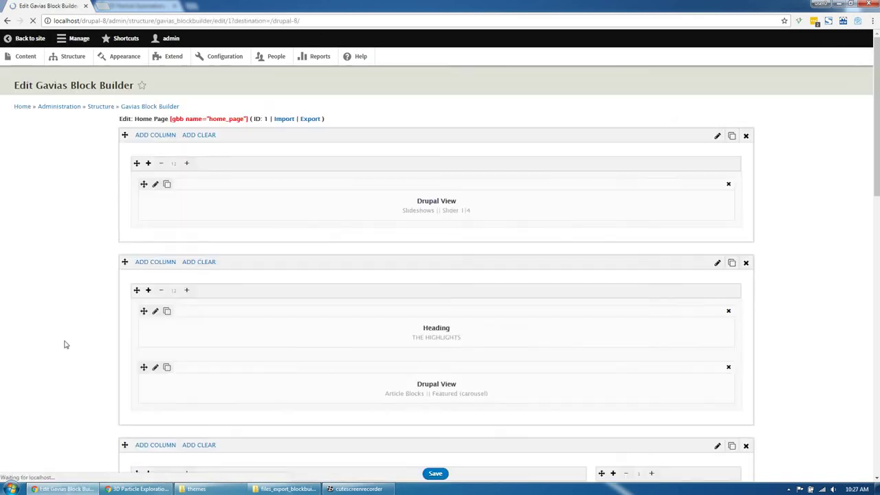
pyautogui.scroll(-5, 69, 340)
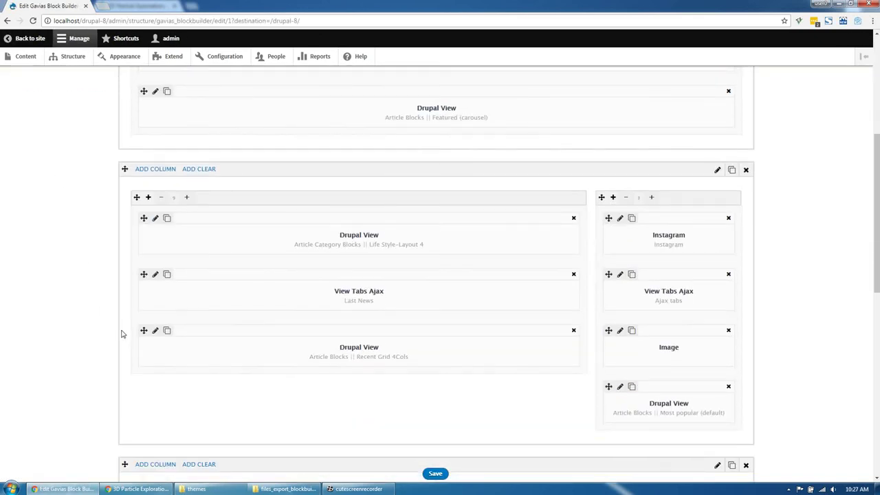
pyautogui.click(155, 274)
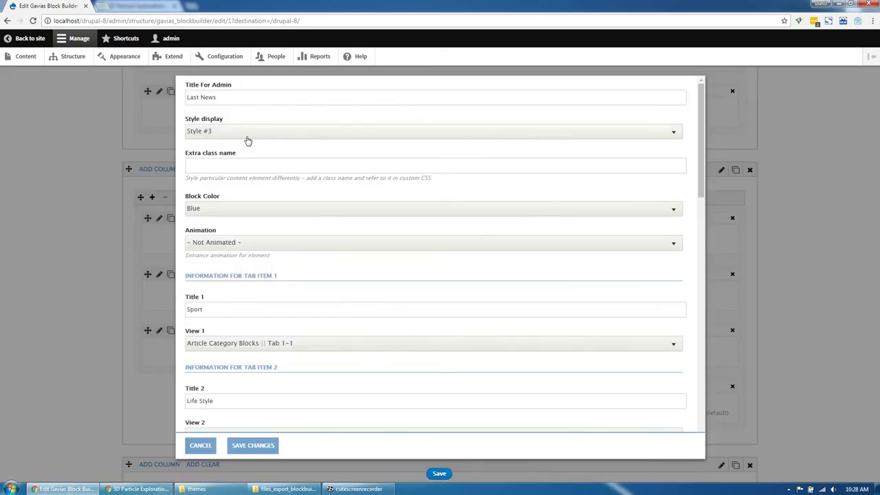
# Swap the tab titles so Title 1 is Business and Title 3 is Sport, and save the element and the layout.
pyautogui.scroll(-3, 216, 263)
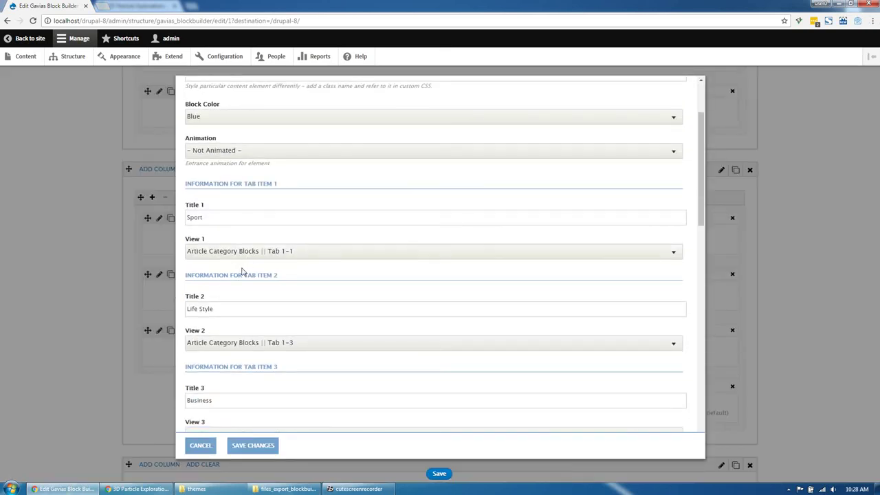
pyautogui.scroll(-2, 220, 358)
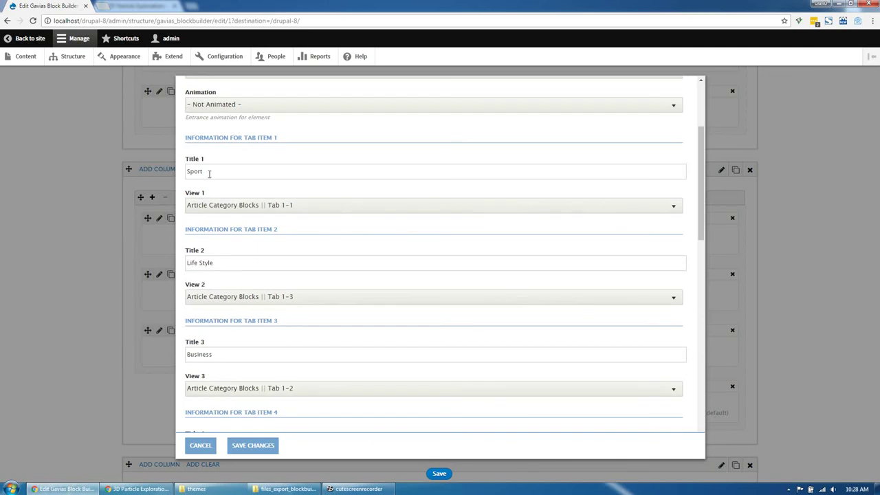
pyautogui.moveTo(209, 173); pyautogui.dragTo(186, 174)
pyautogui.moveTo(215, 351); pyautogui.dragTo(151, 360)
pyautogui.click(188, 175)
pyautogui.write('Business')
pyautogui.hotkey('ctrl', 'x')
pyautogui.hotkey('ctrl', 'v')
pyautogui.click(267, 446)
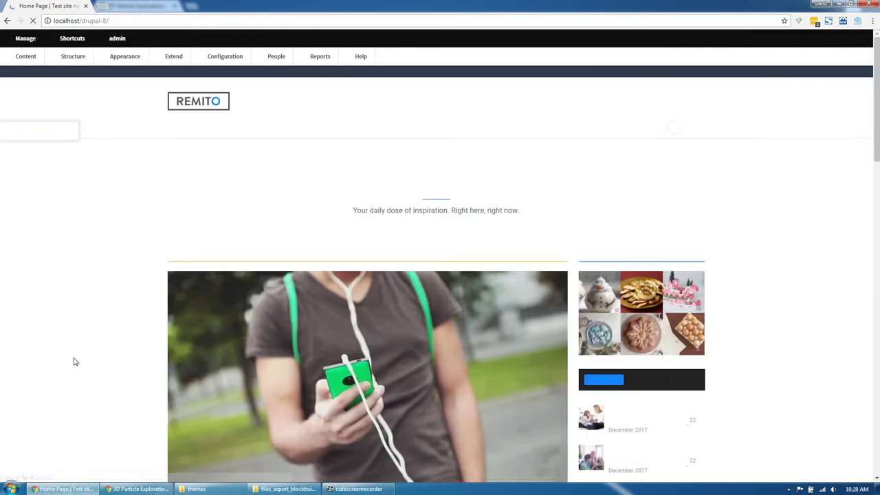
# Check the articles under the Last News tabs Business, Life Style and Sport, and review the remaining front page sections.
pyautogui.scroll(-7, 74, 360)
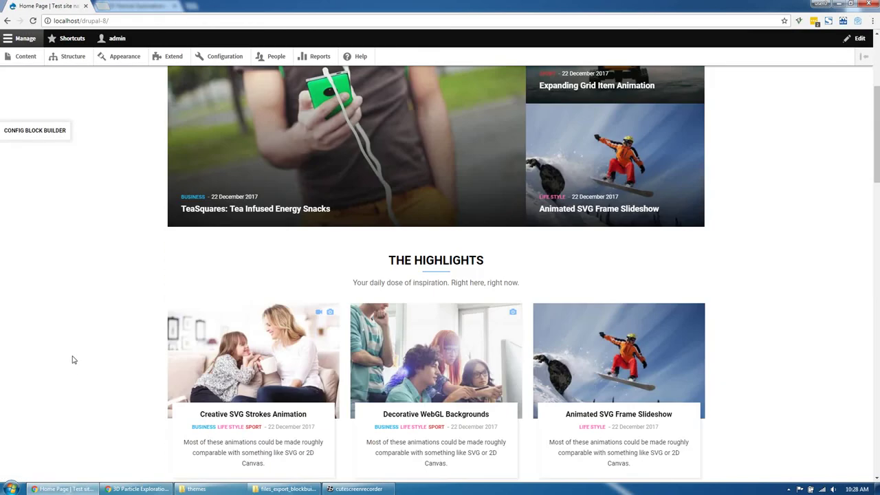
pyautogui.scroll(-6, 74, 360)
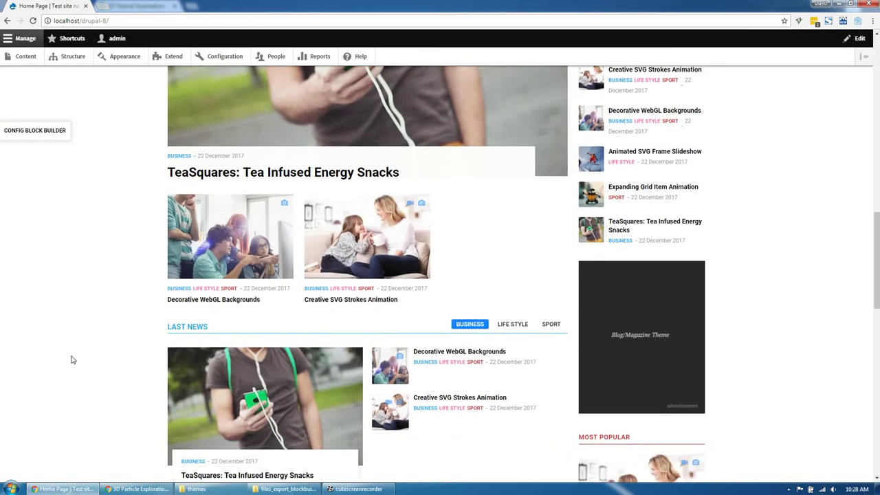
pyautogui.click(522, 274)
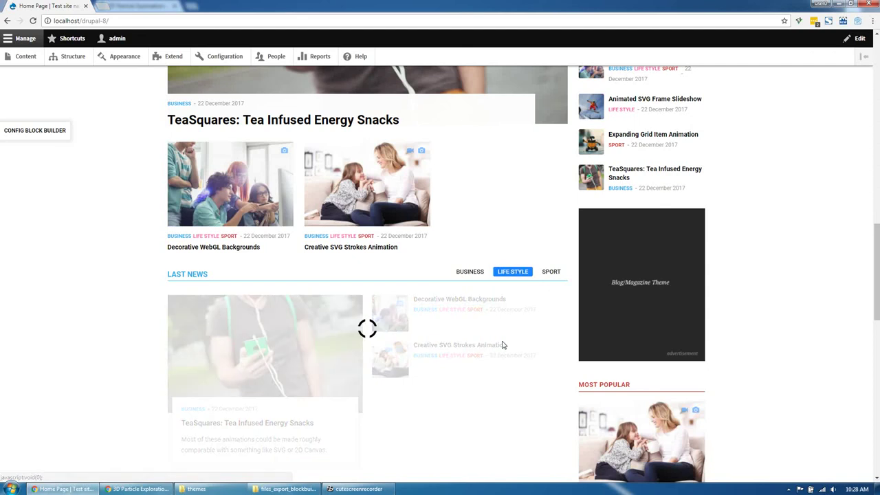
pyautogui.click(550, 273)
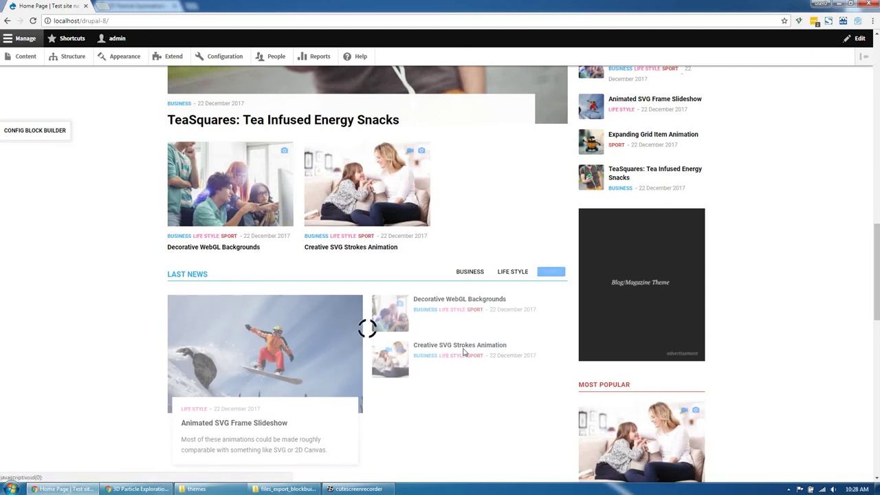
pyautogui.scroll(3, 397, 358)
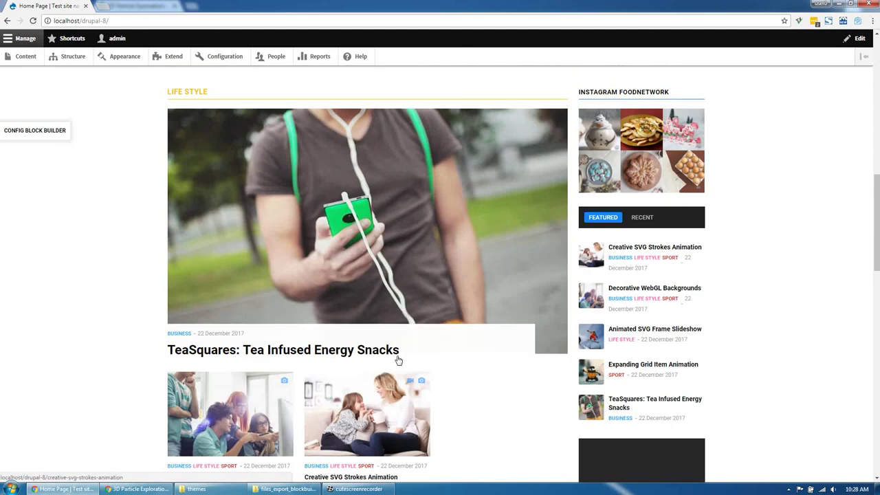
pyautogui.scroll(-5, 398, 358)
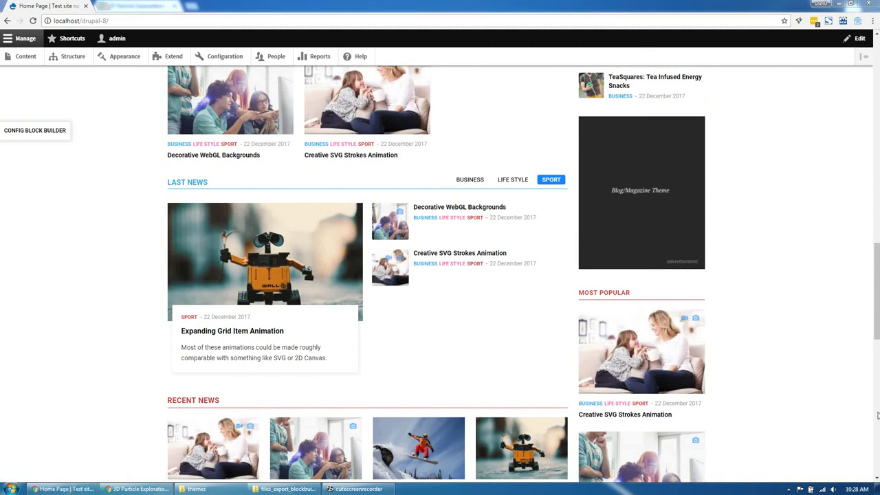
pyautogui.scroll(-10, 877, 415)
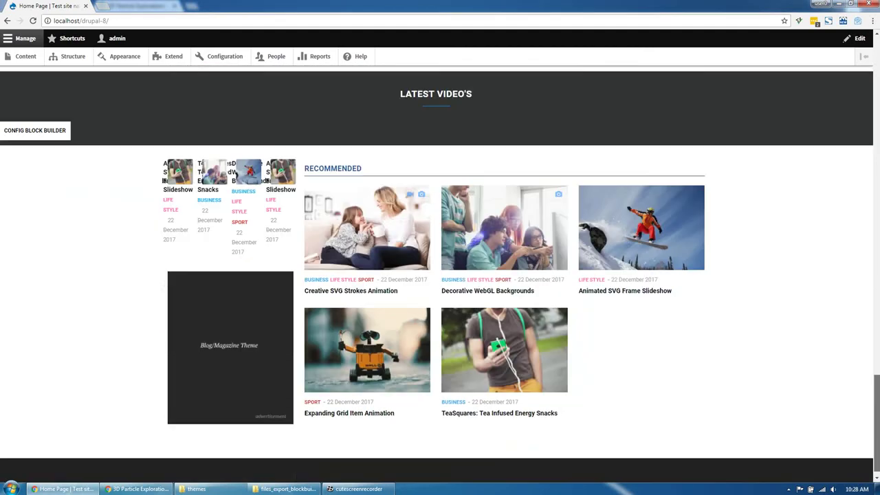
pyautogui.scroll(20, 857, 79)
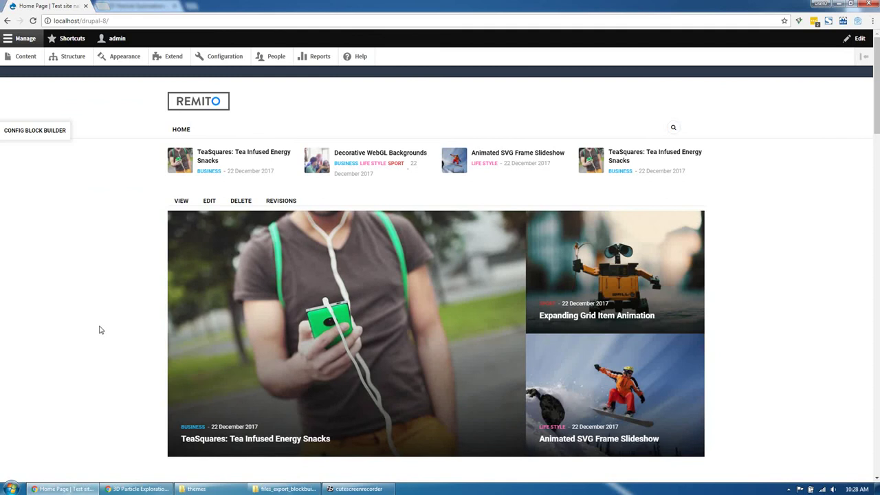
pyautogui.click(358, 489)
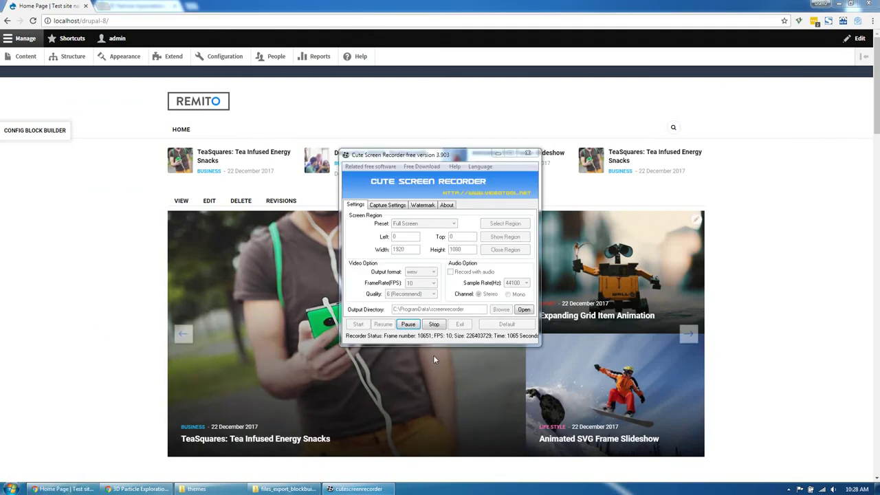